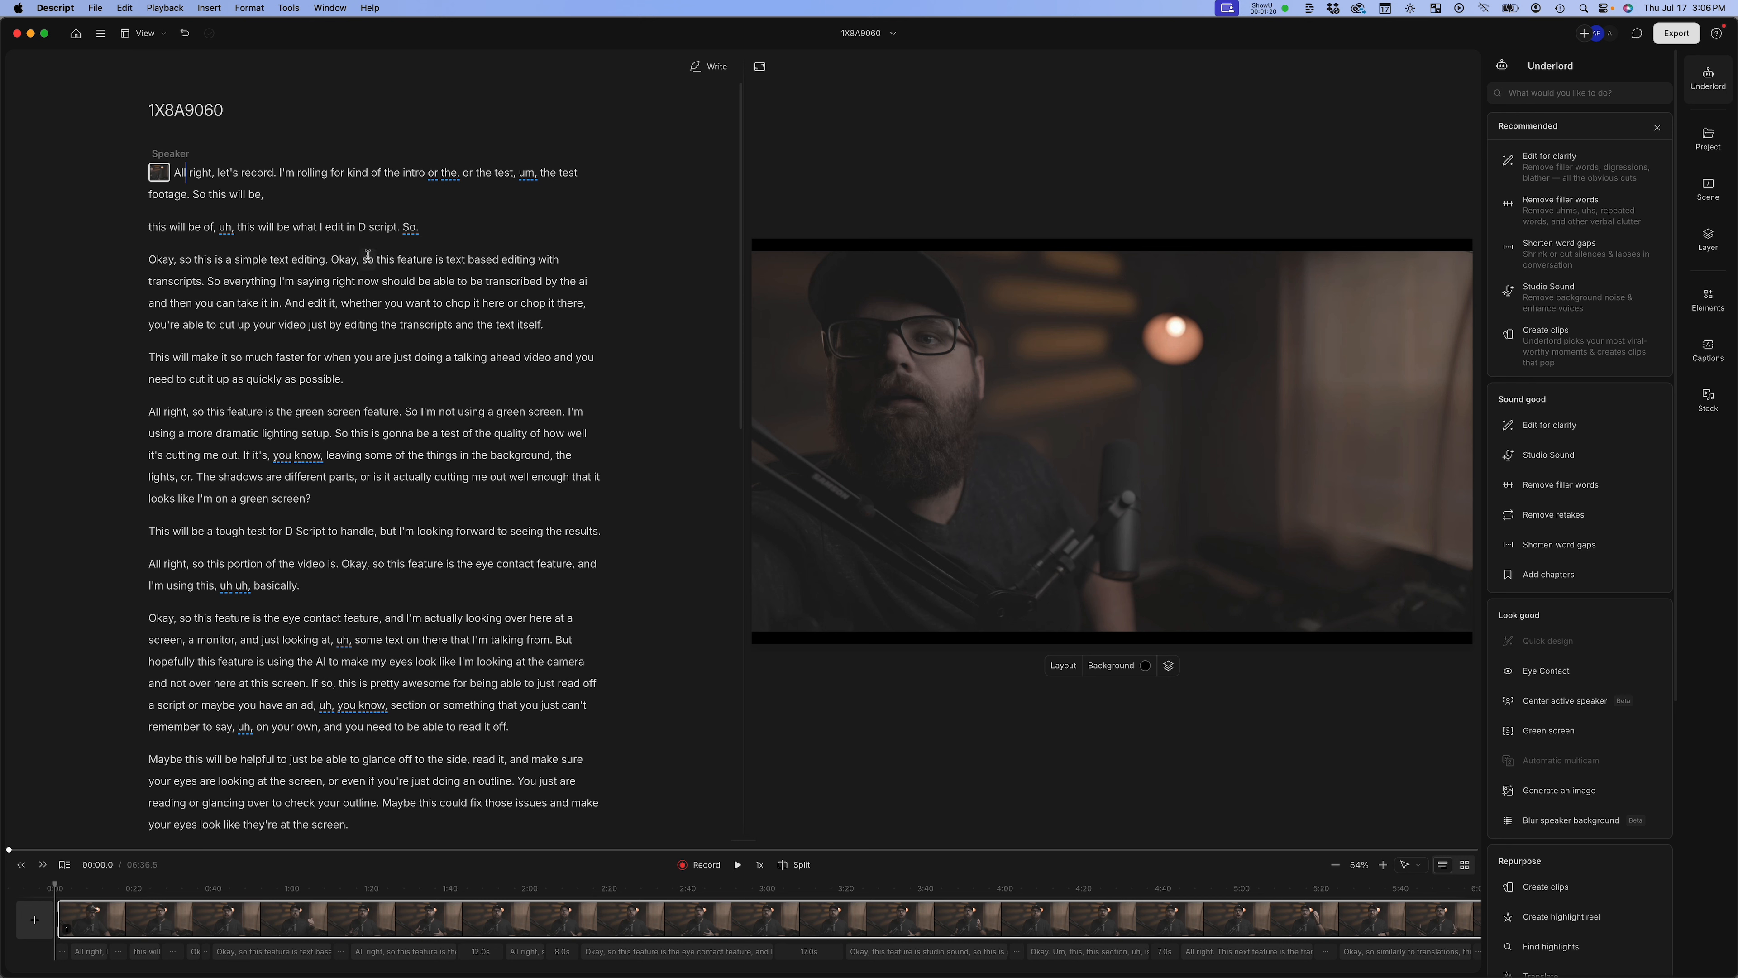
# Delete the two intro paragraphs of test footage at the start of the transcript, up to "Okay, so this is a simple text editing"
pyautogui.scroll(-10, 352, 315)
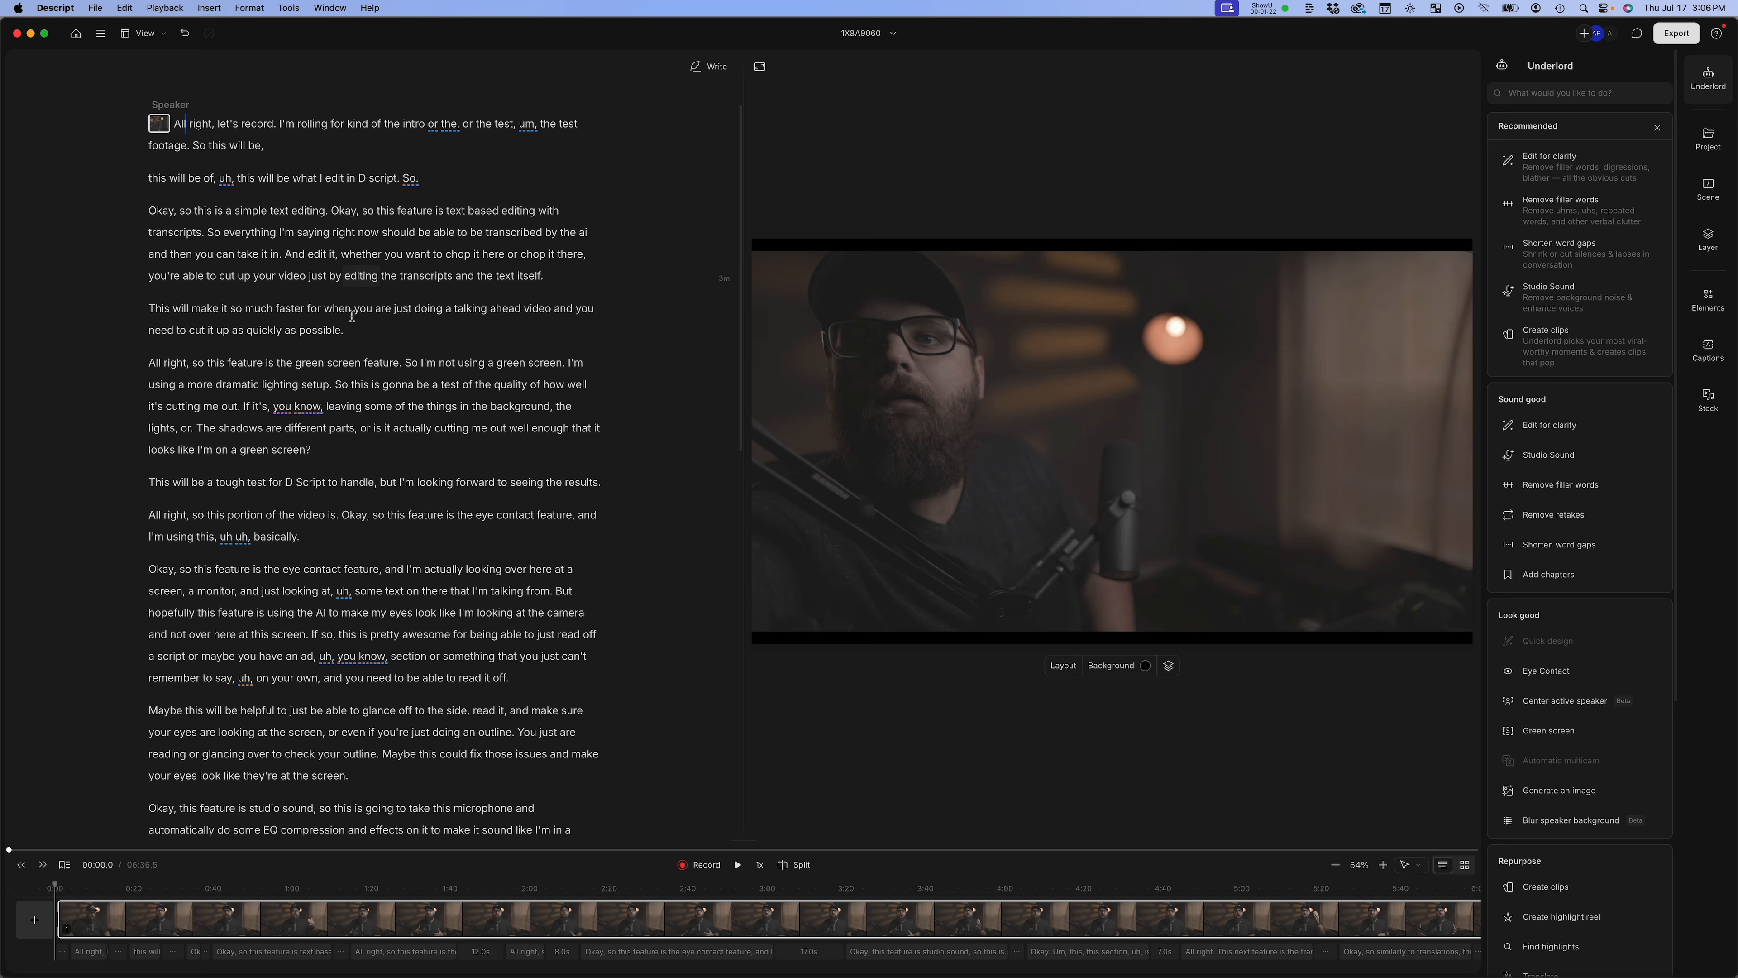
pyautogui.scroll(-3, 352, 315)
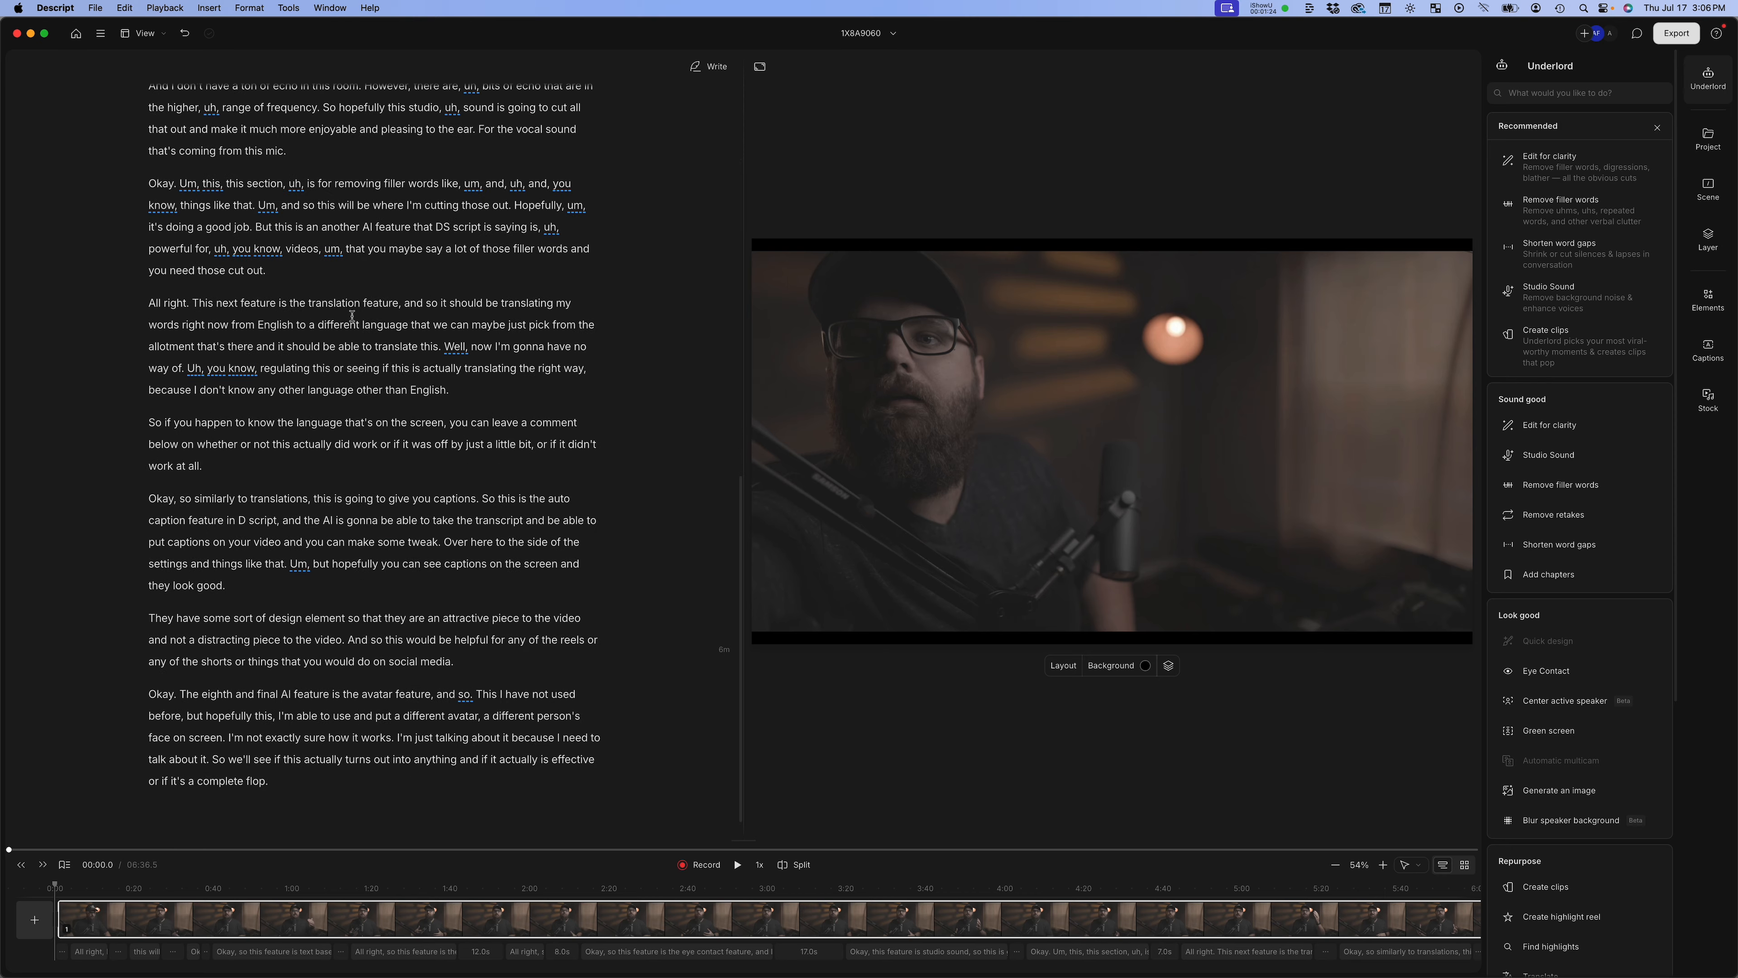
pyautogui.scroll(4, 352, 315)
pyautogui.scroll(10, 352, 315)
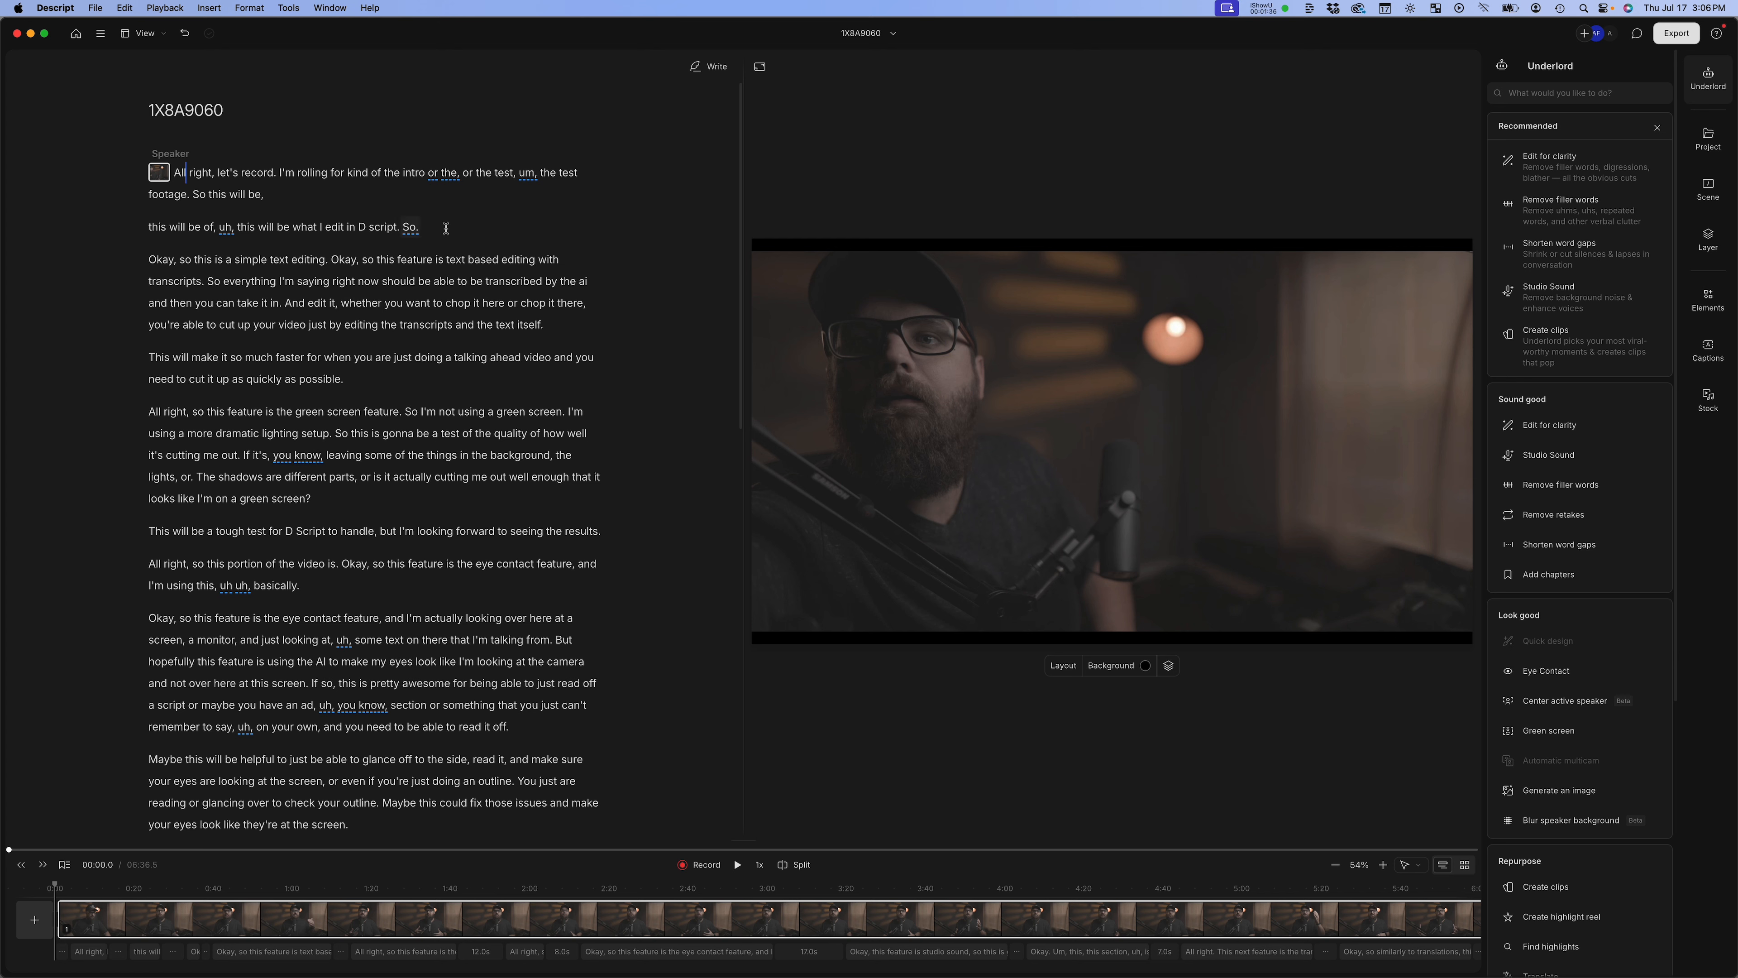
pyautogui.click(158, 172)
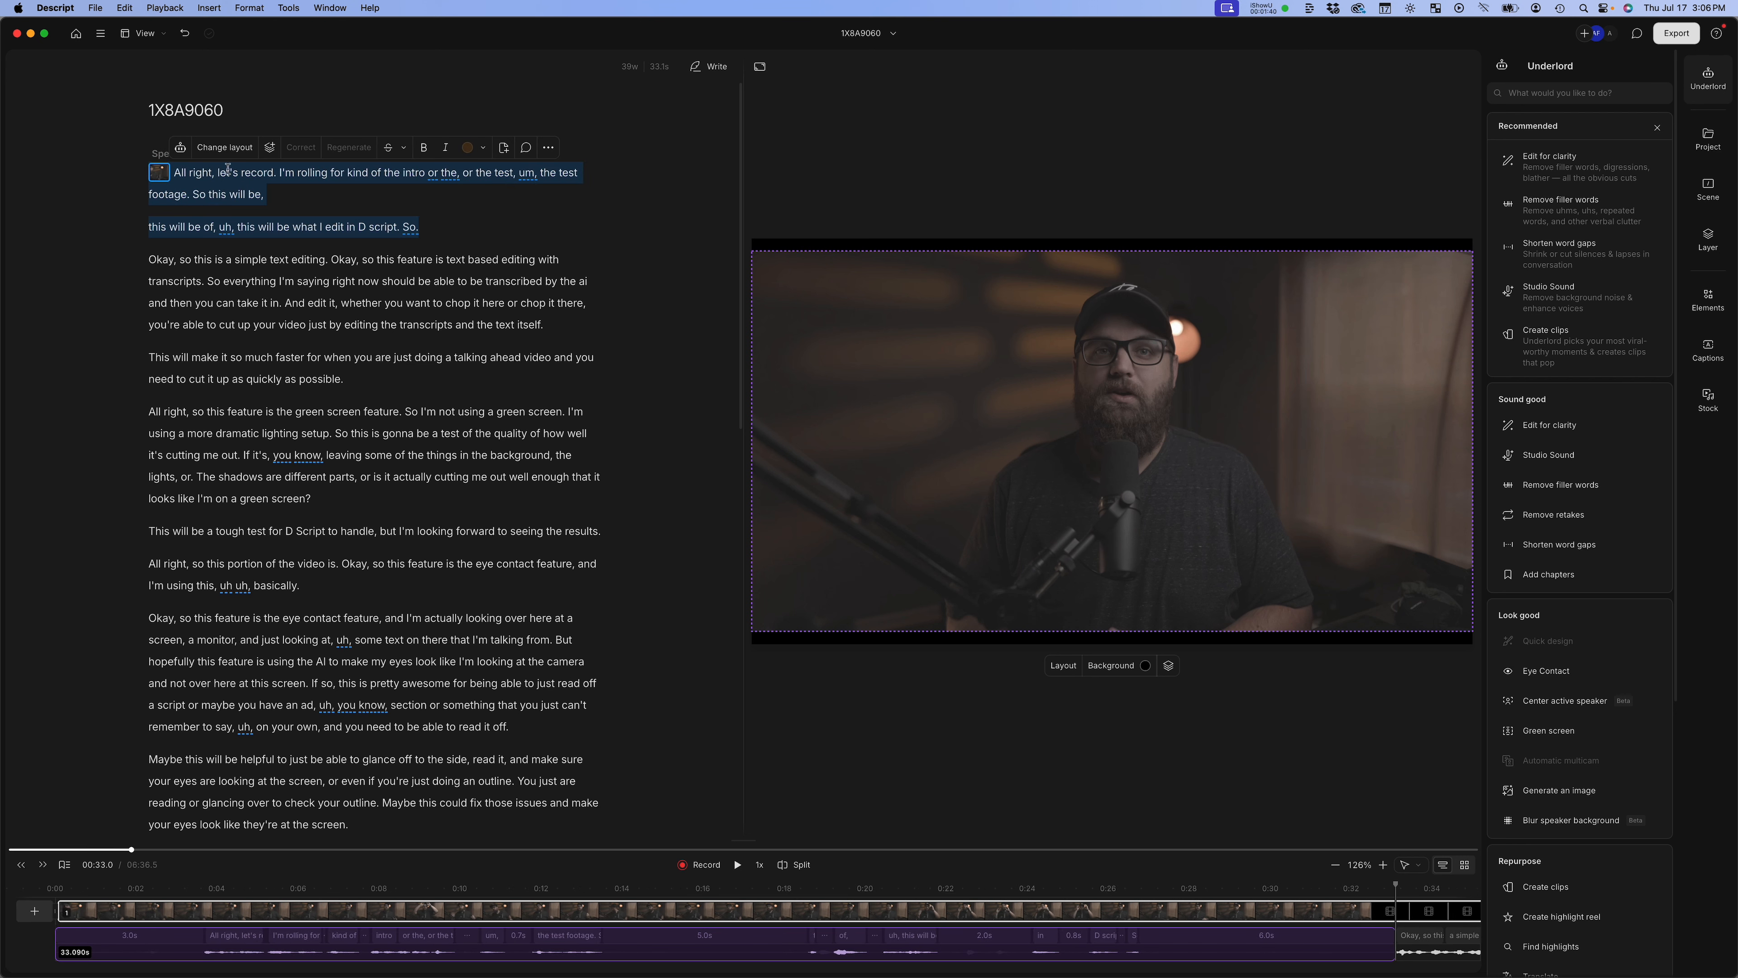
pyautogui.press('BackSpace')
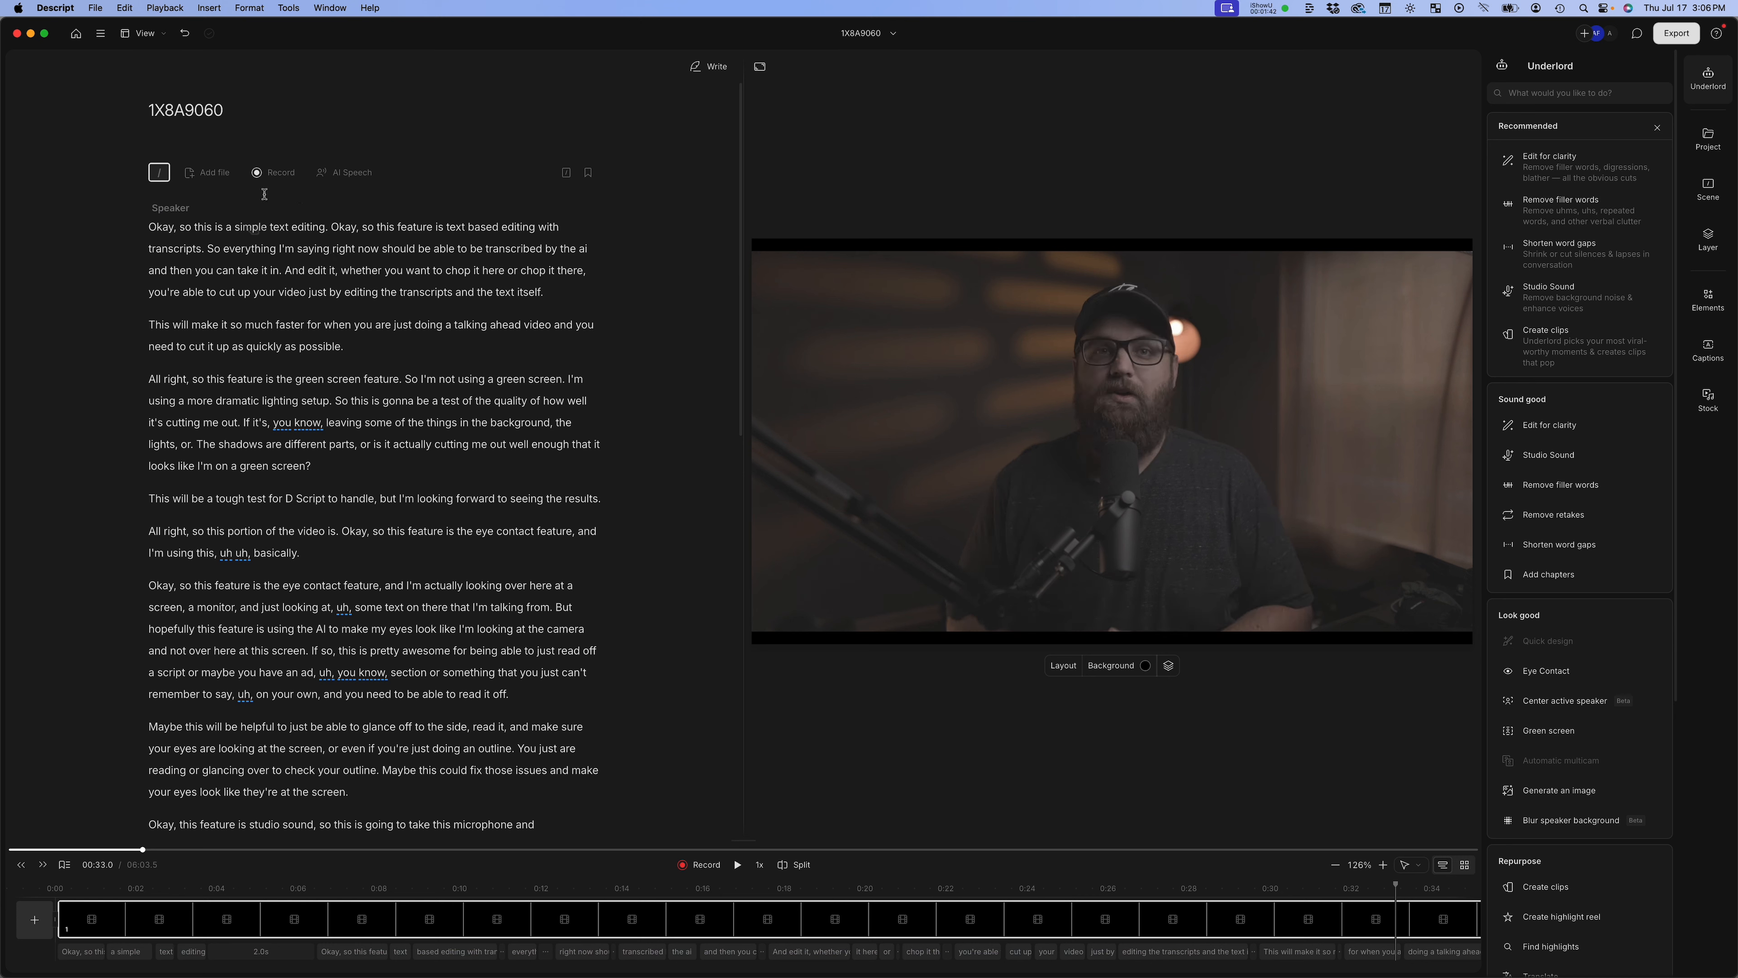
# Play the opening line from the start of the trimmed transcript, then look through the rest of the script
pyautogui.click(151, 223)
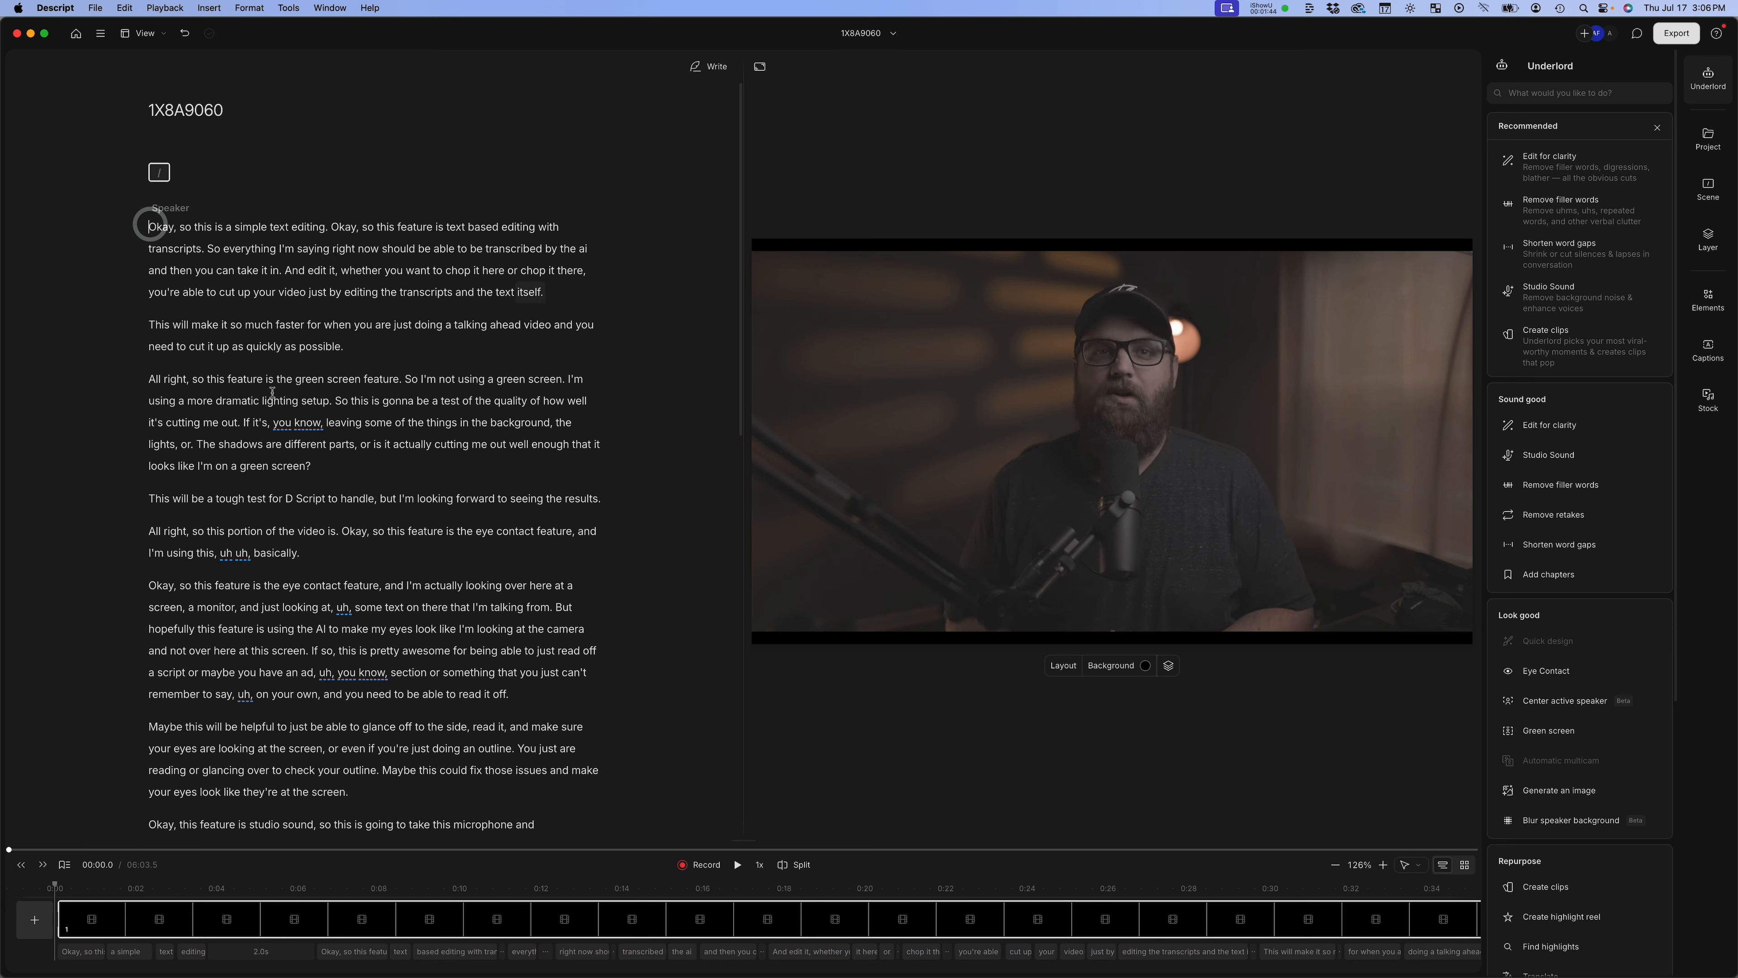
pyautogui.click(742, 867)
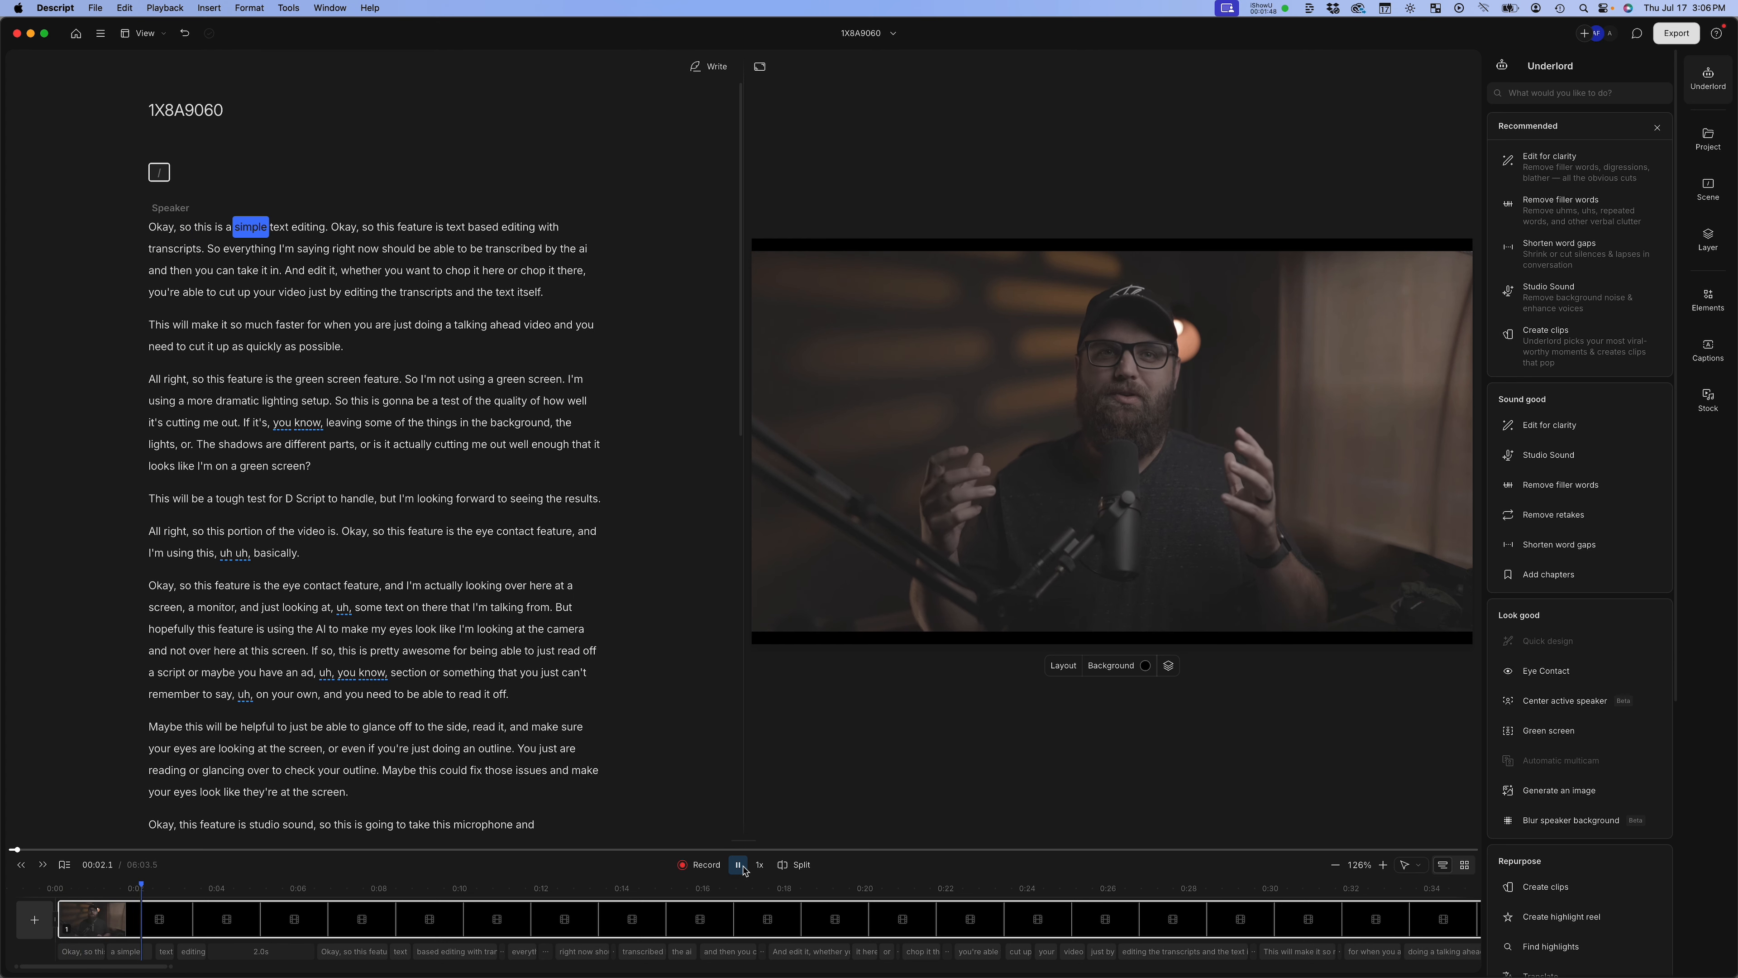
pyautogui.click(739, 865)
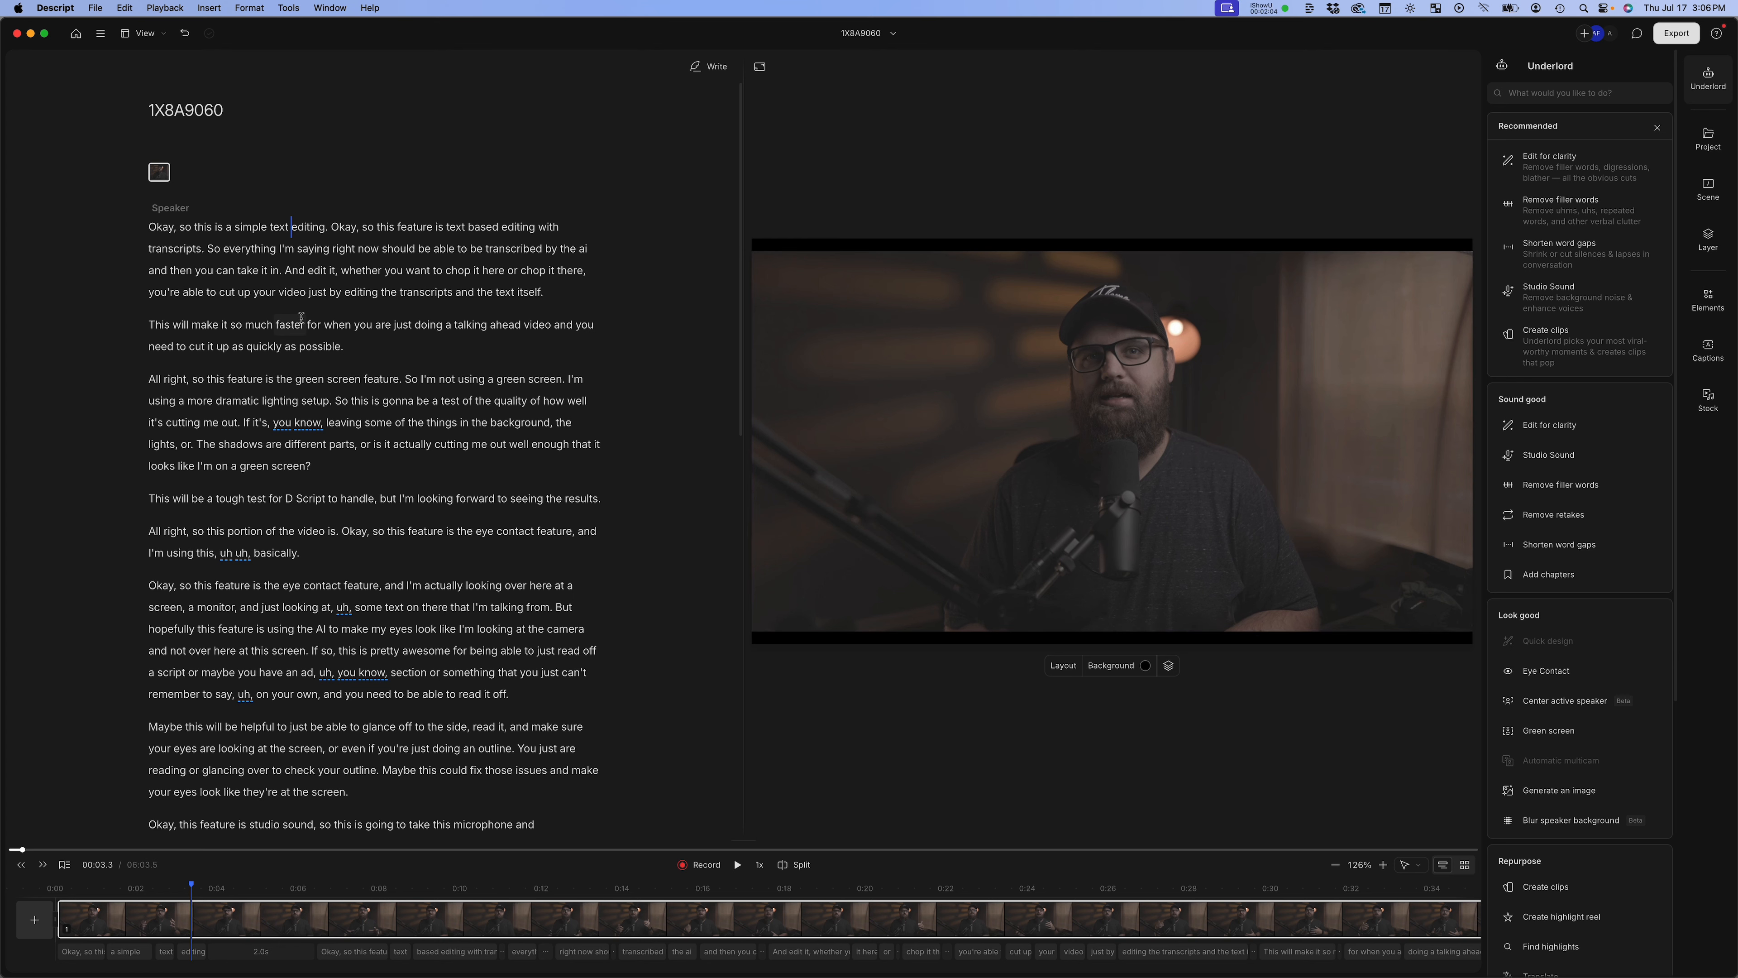
pyautogui.scroll(-2, 301, 318)
pyautogui.scroll(-3, 443, 417)
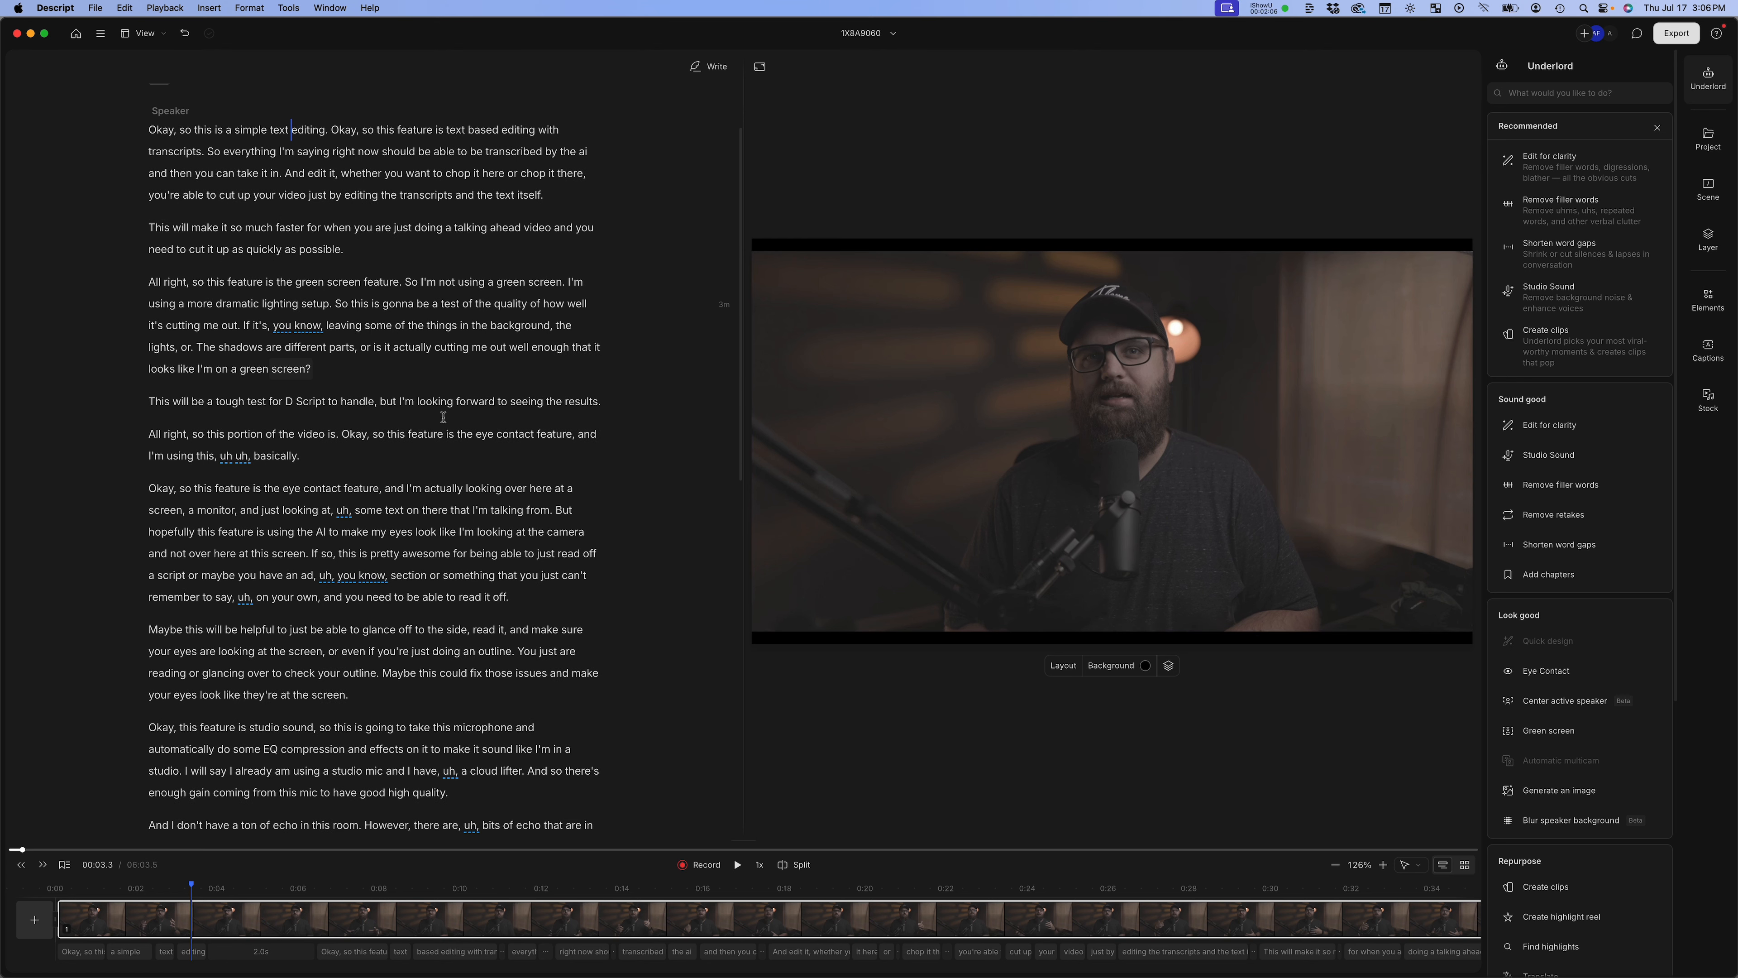
pyautogui.scroll(-20, 440, 406)
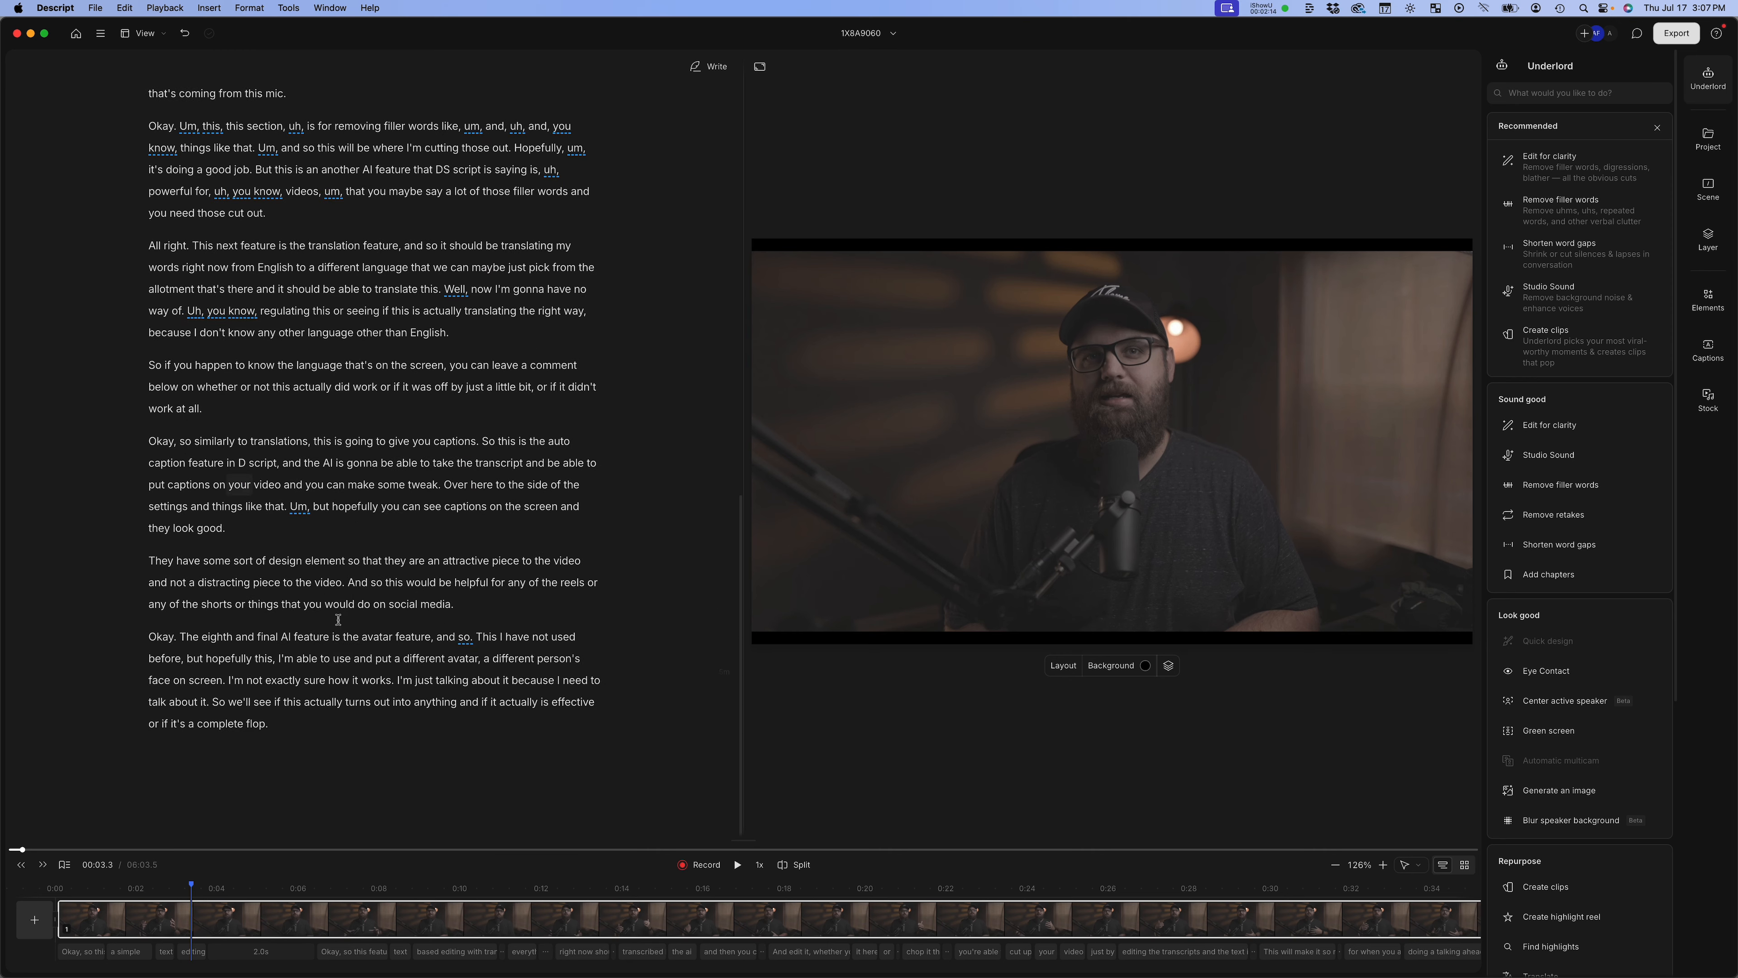
pyautogui.scroll(20, 290, 481)
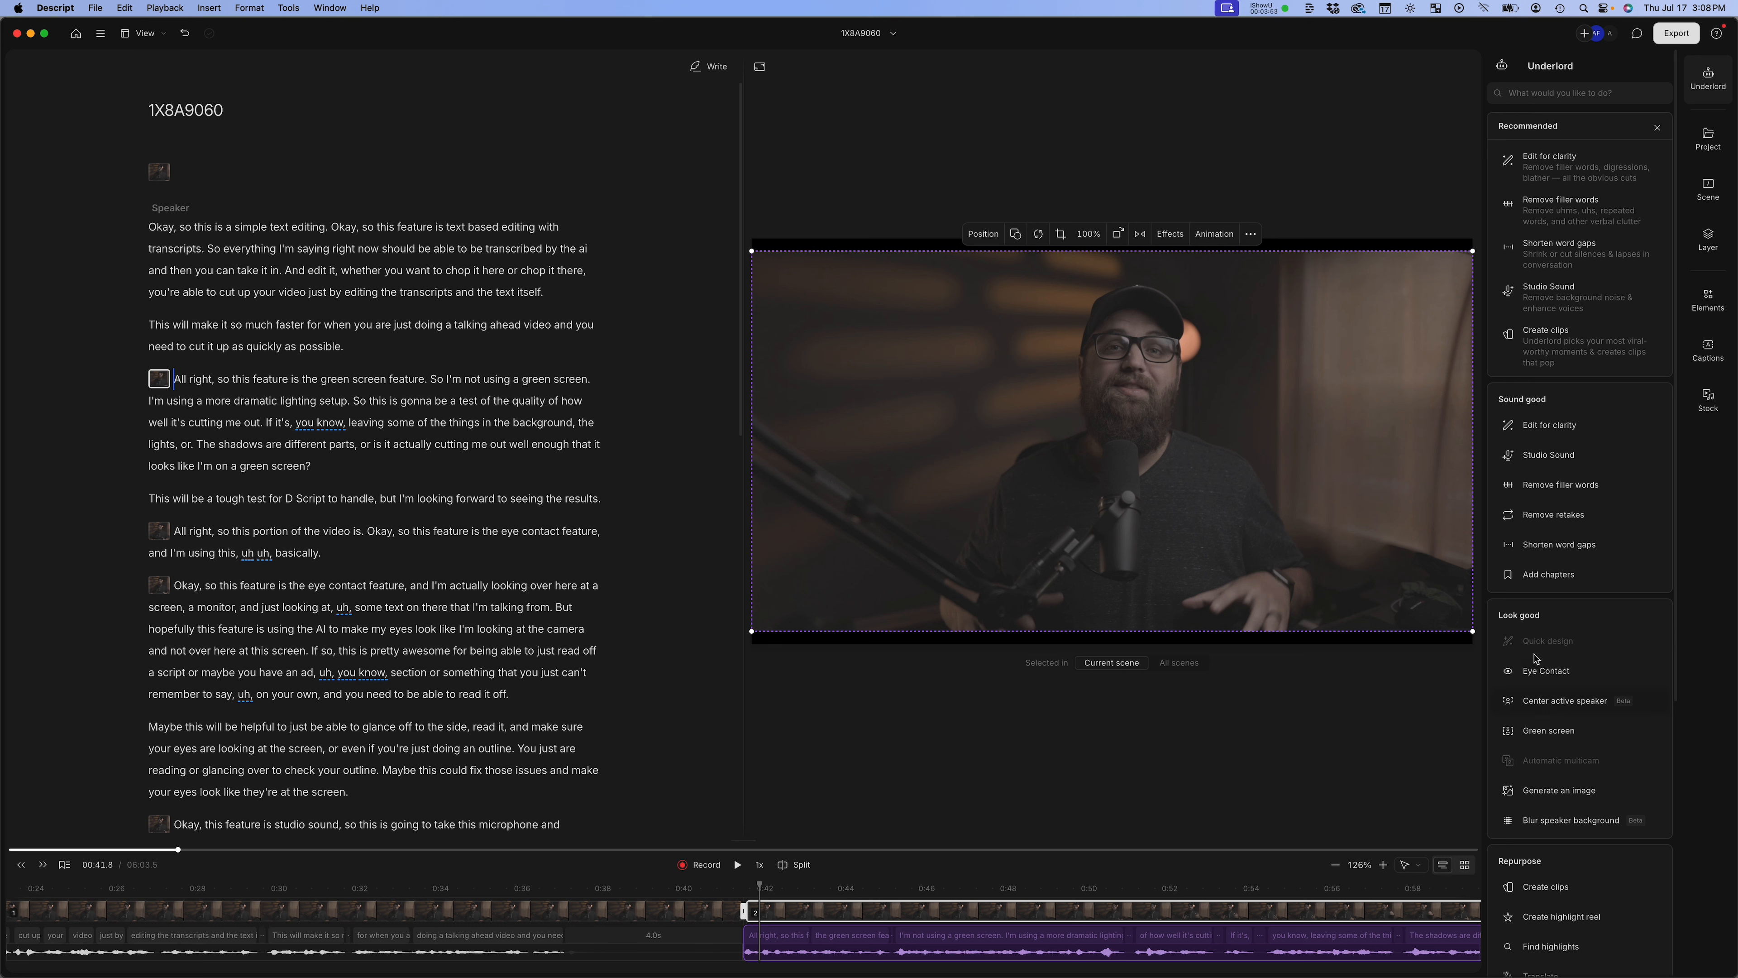
# Apply the Green screen effect to the scene starting "All right, so this feature is the green screen feature"
pyautogui.moveTo(1552, 739)
pyautogui.click(1553, 737)
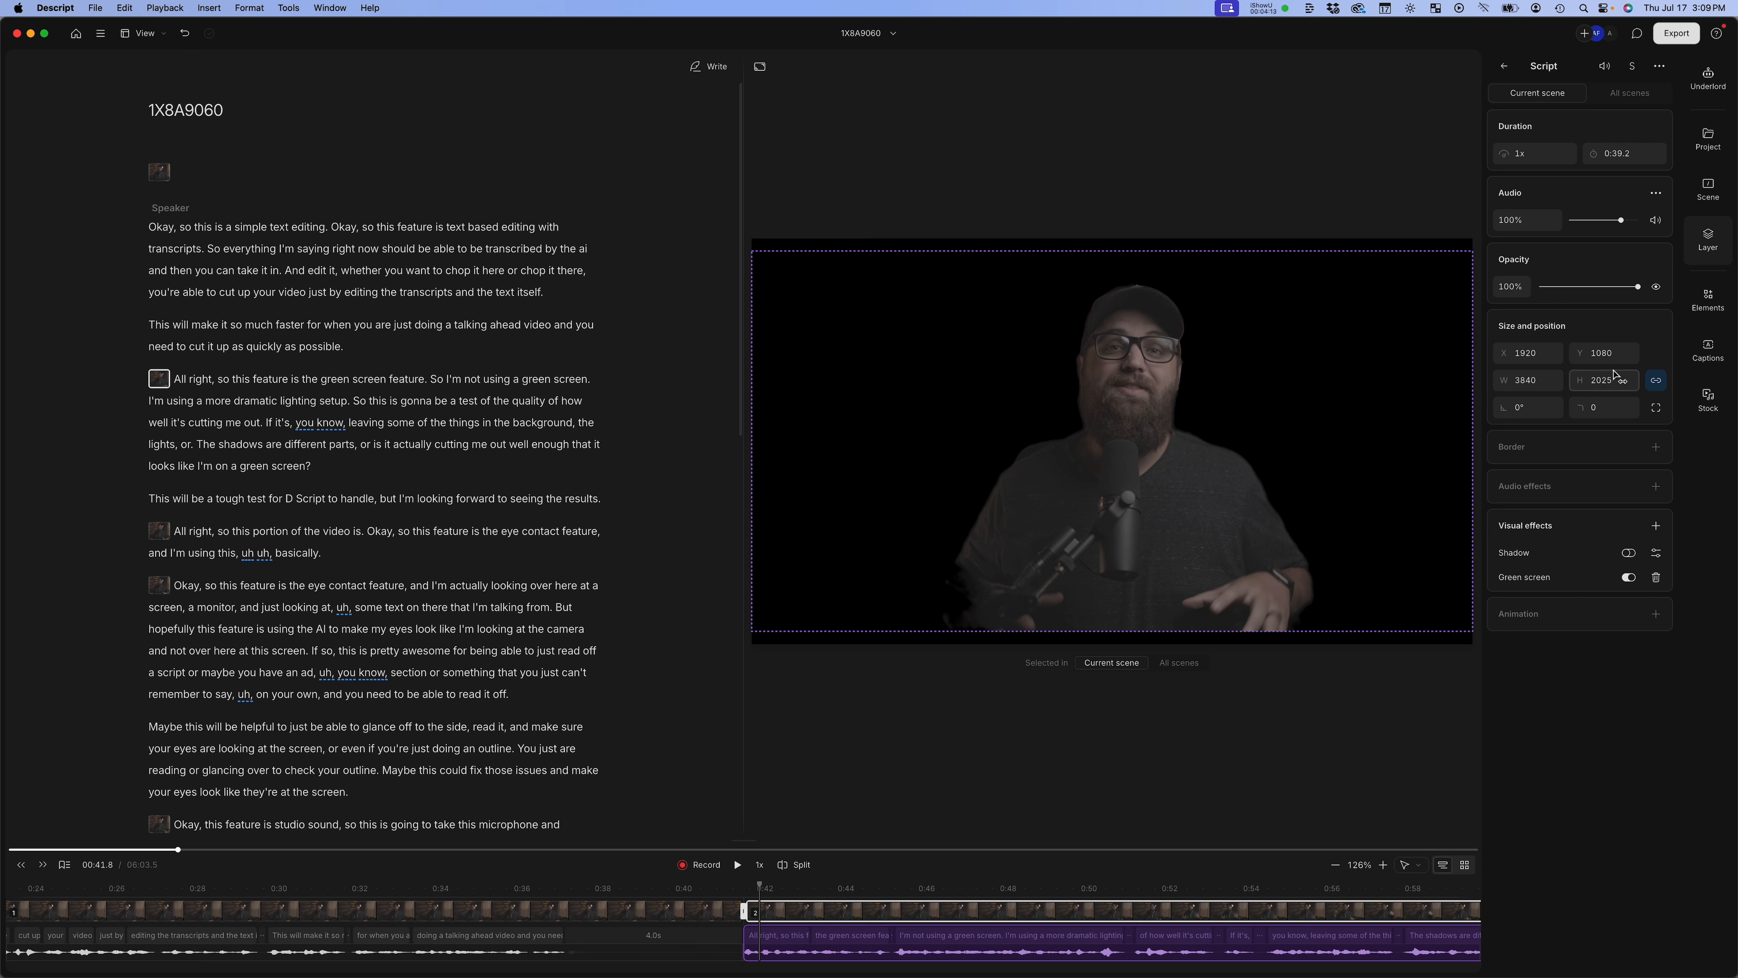
pyautogui.click(1656, 448)
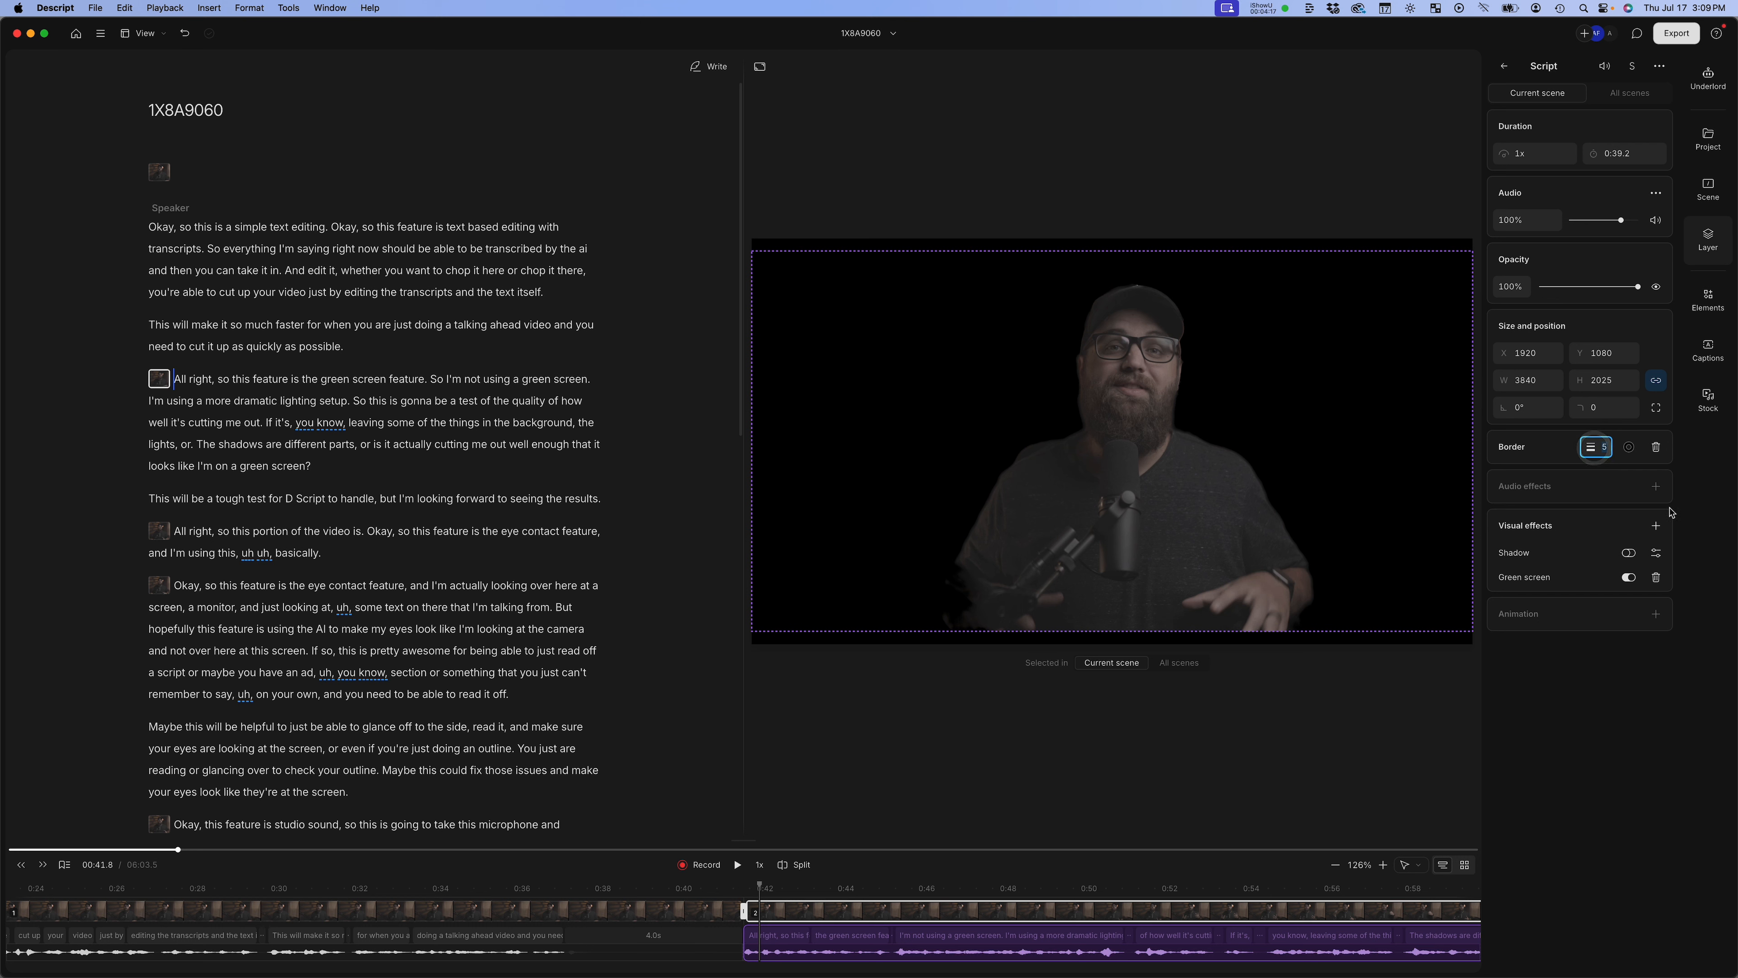
pyautogui.click(1659, 451)
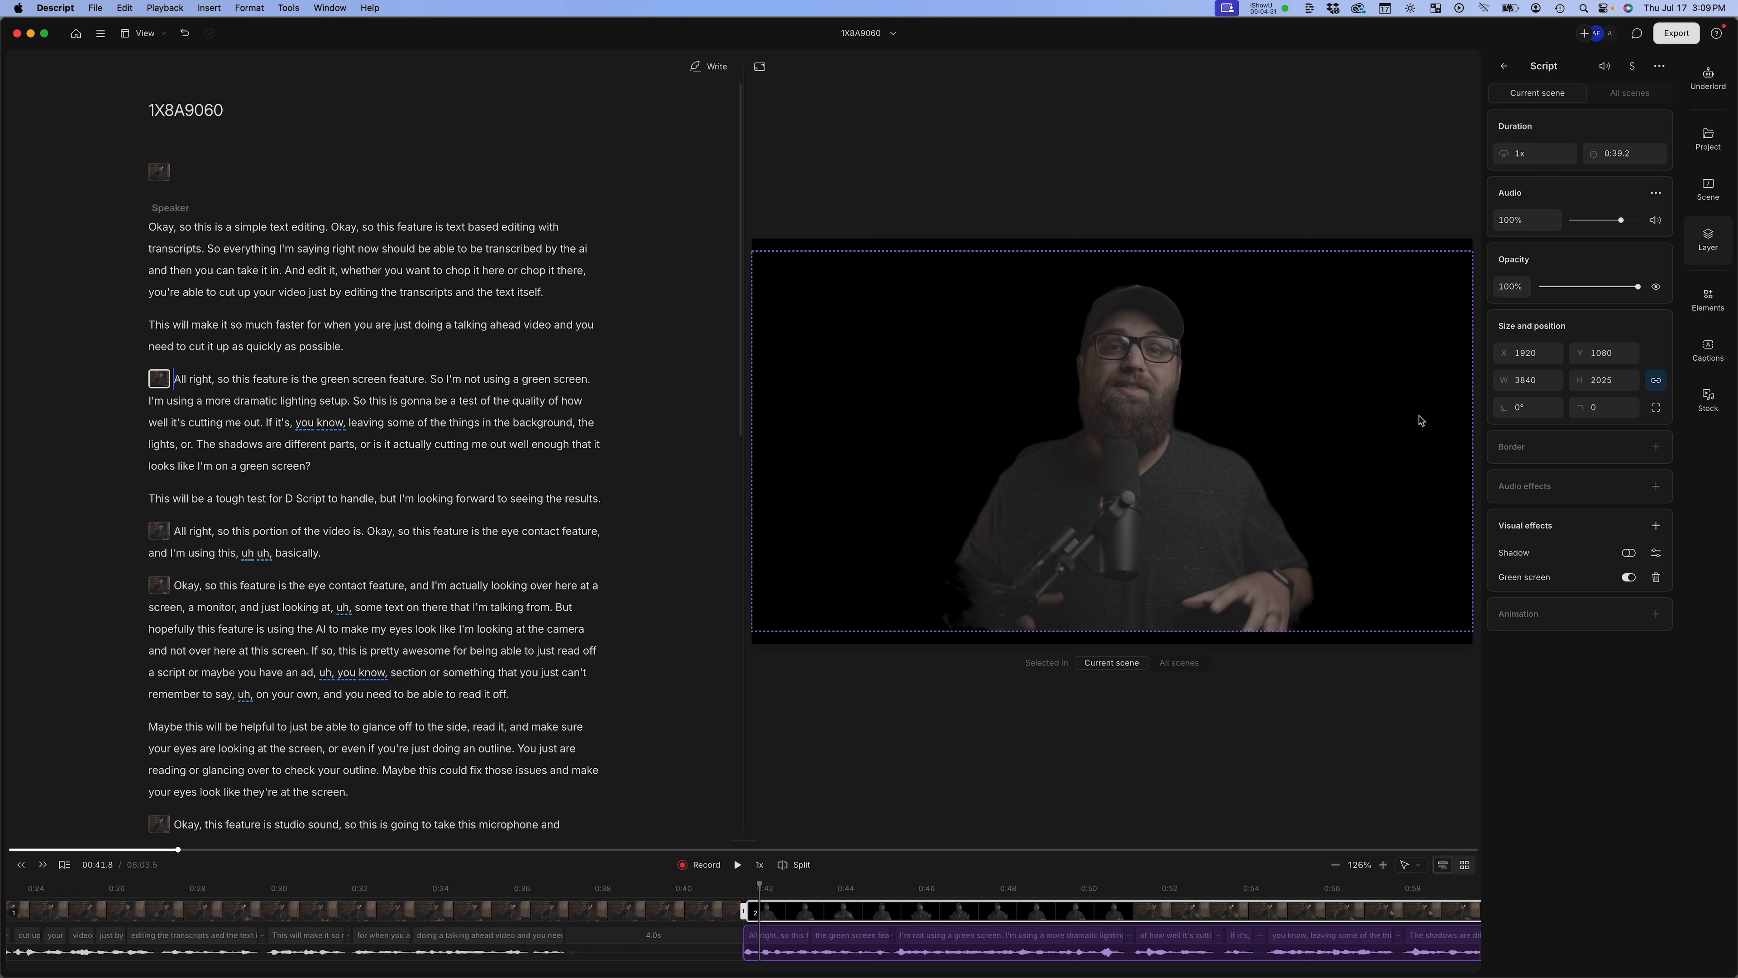
pyautogui.click(1662, 69)
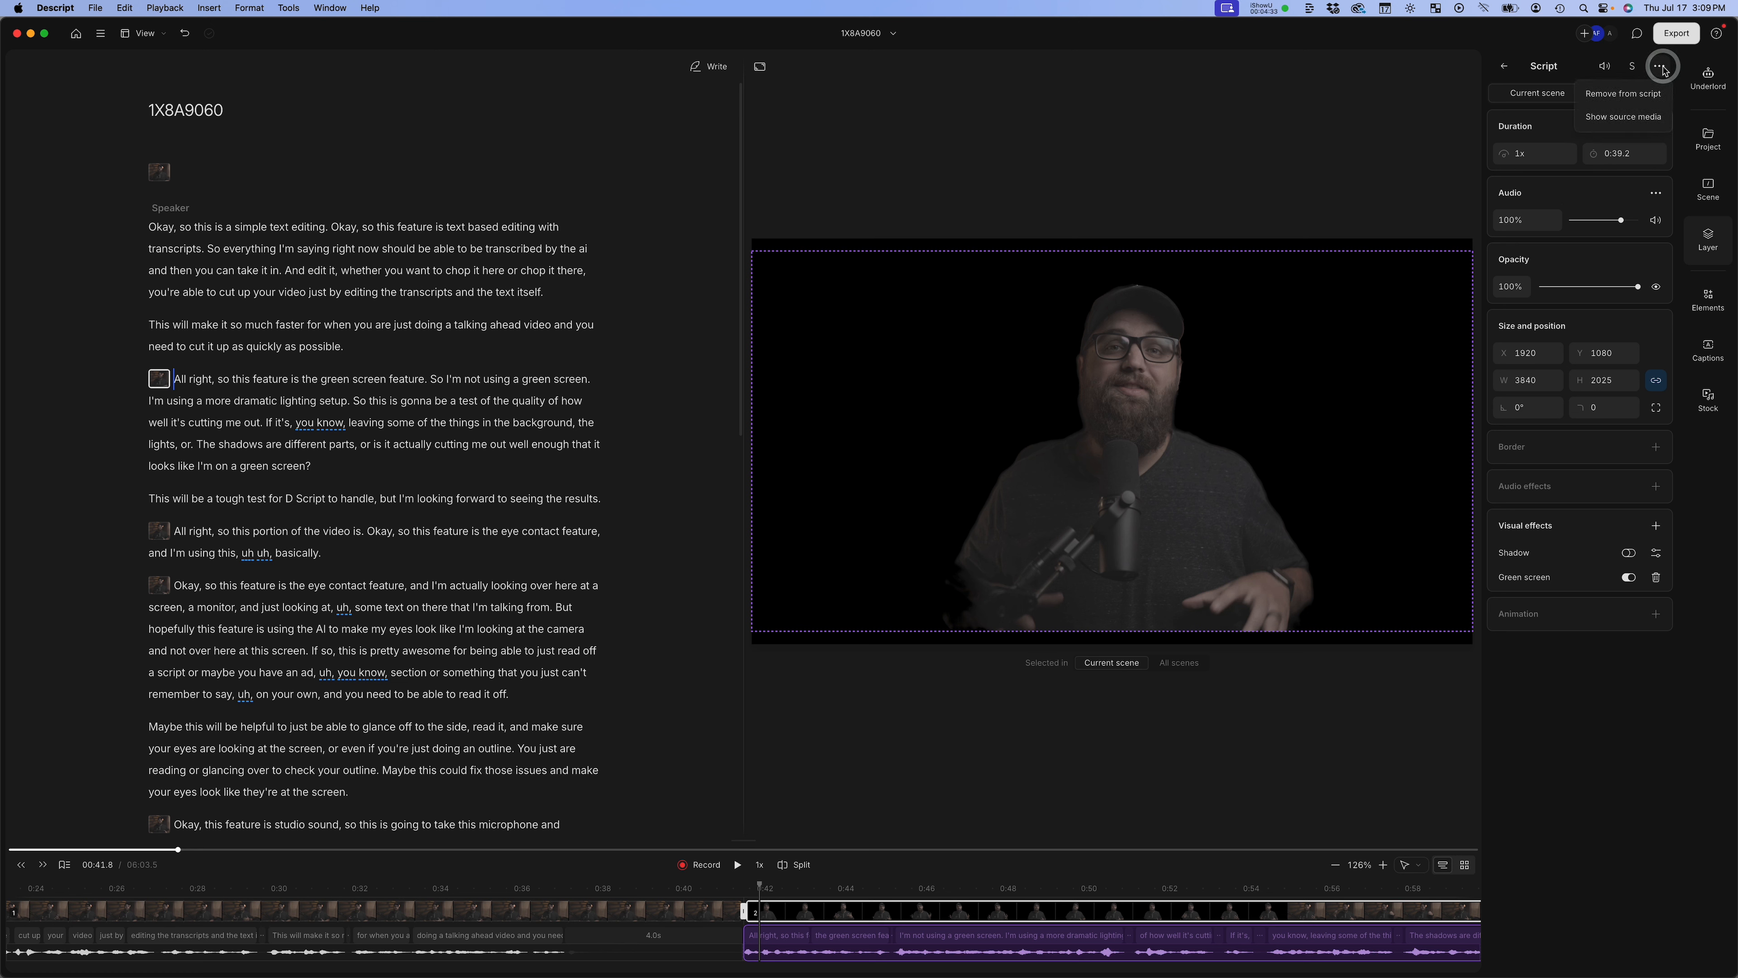
pyautogui.click(1662, 69)
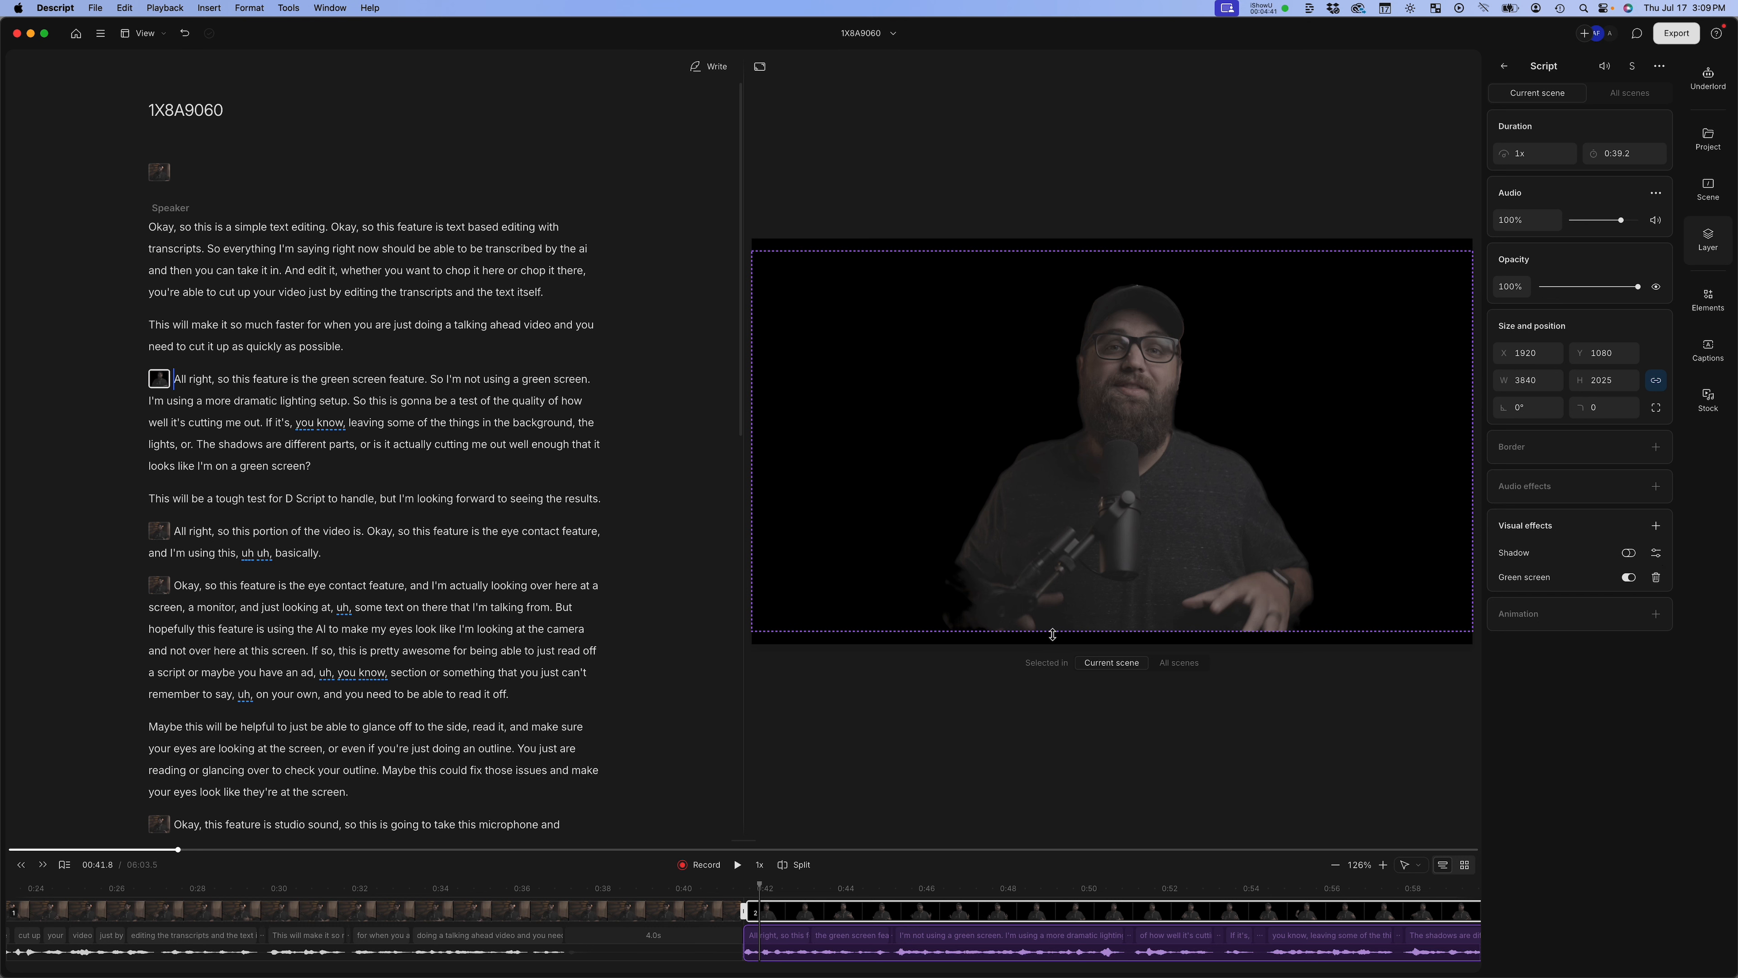
# Compare the green screen scene with its Green screen effect off and on, then play the scene with the background removed
pyautogui.click(1629, 576)
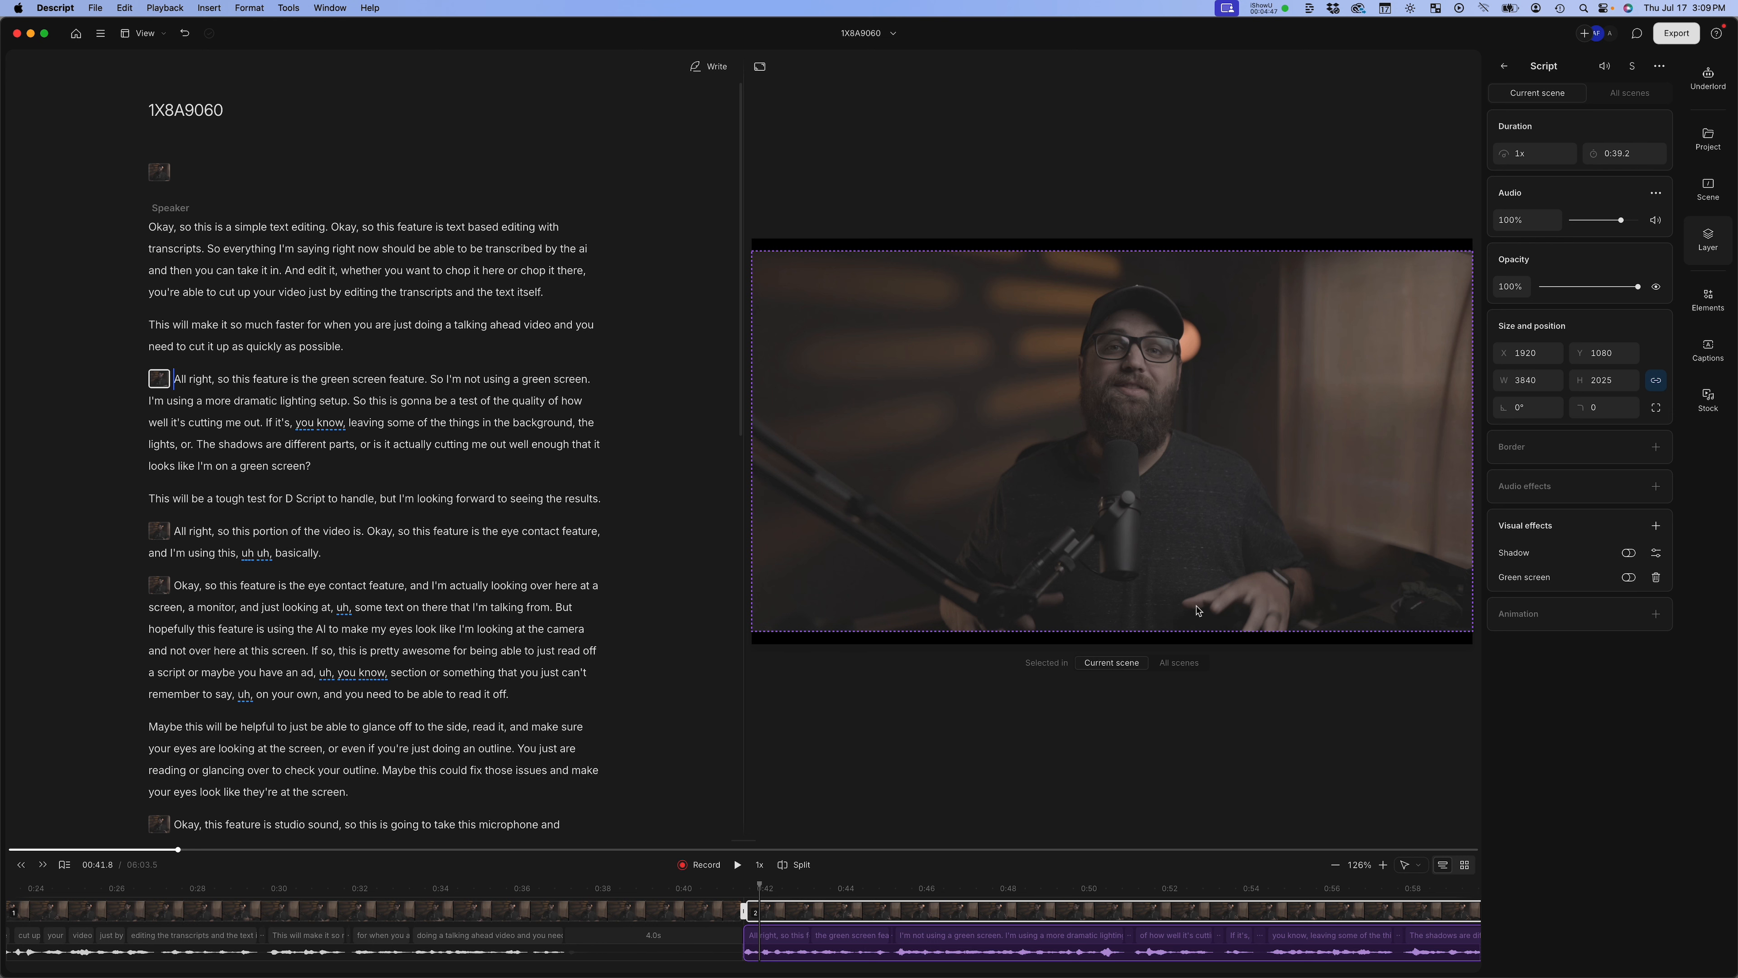
pyautogui.click(1628, 576)
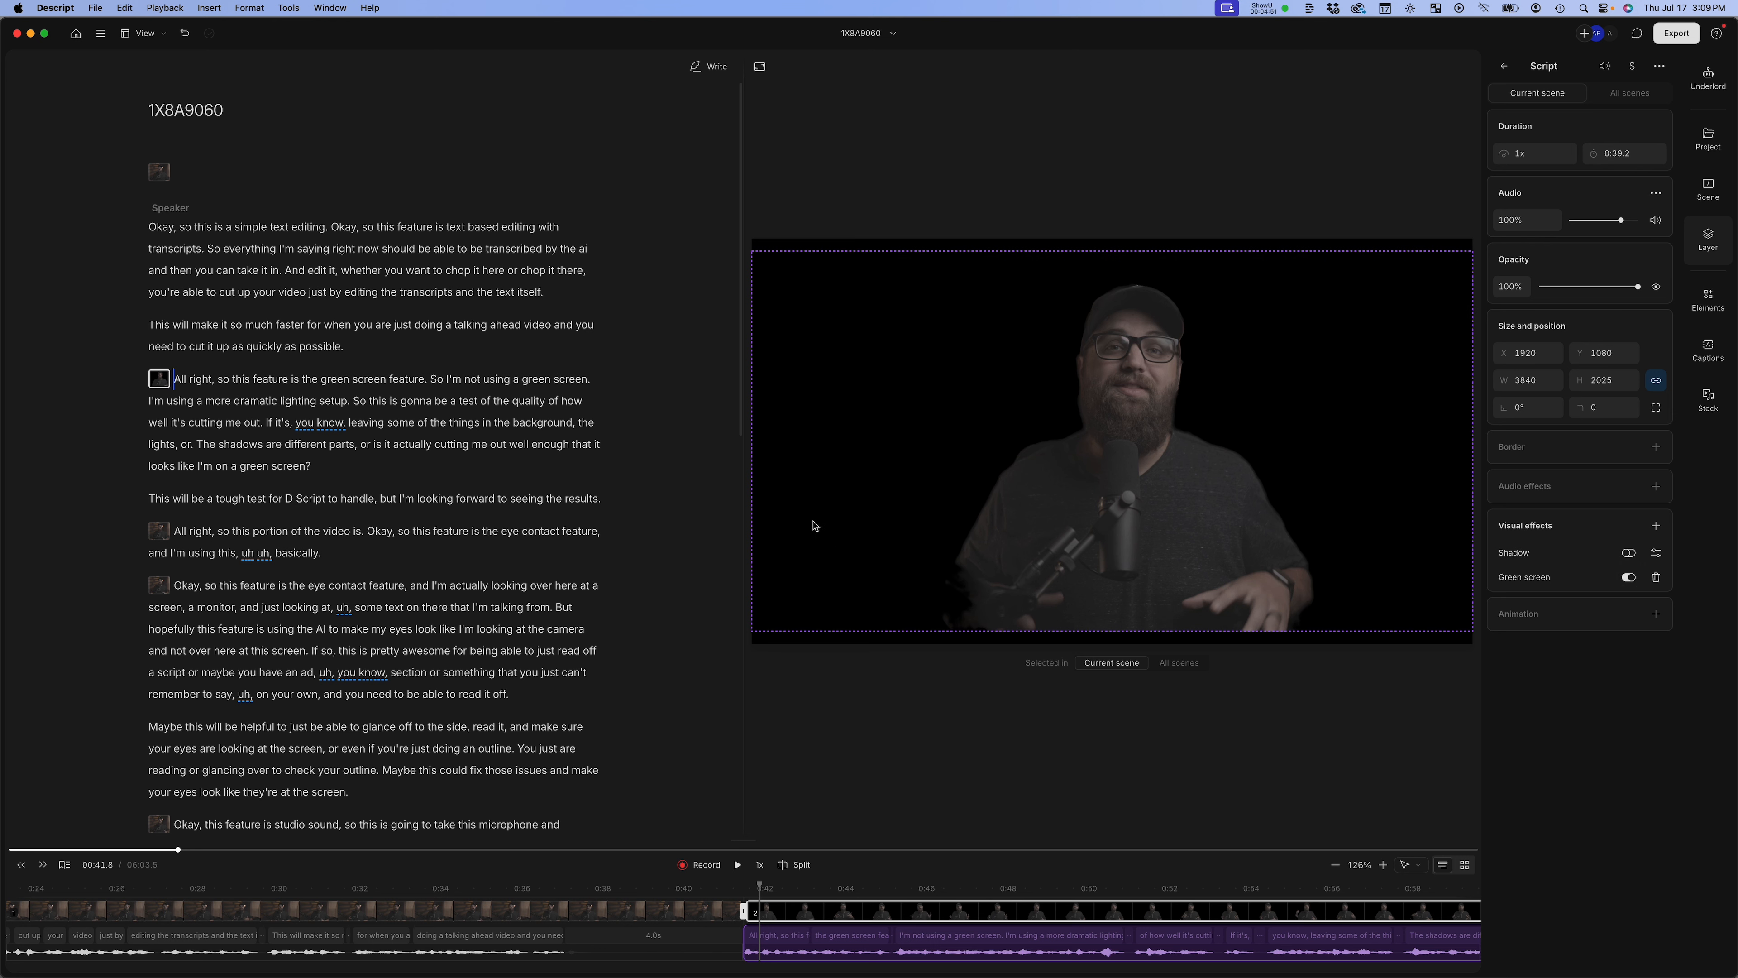
pyautogui.click(1628, 578)
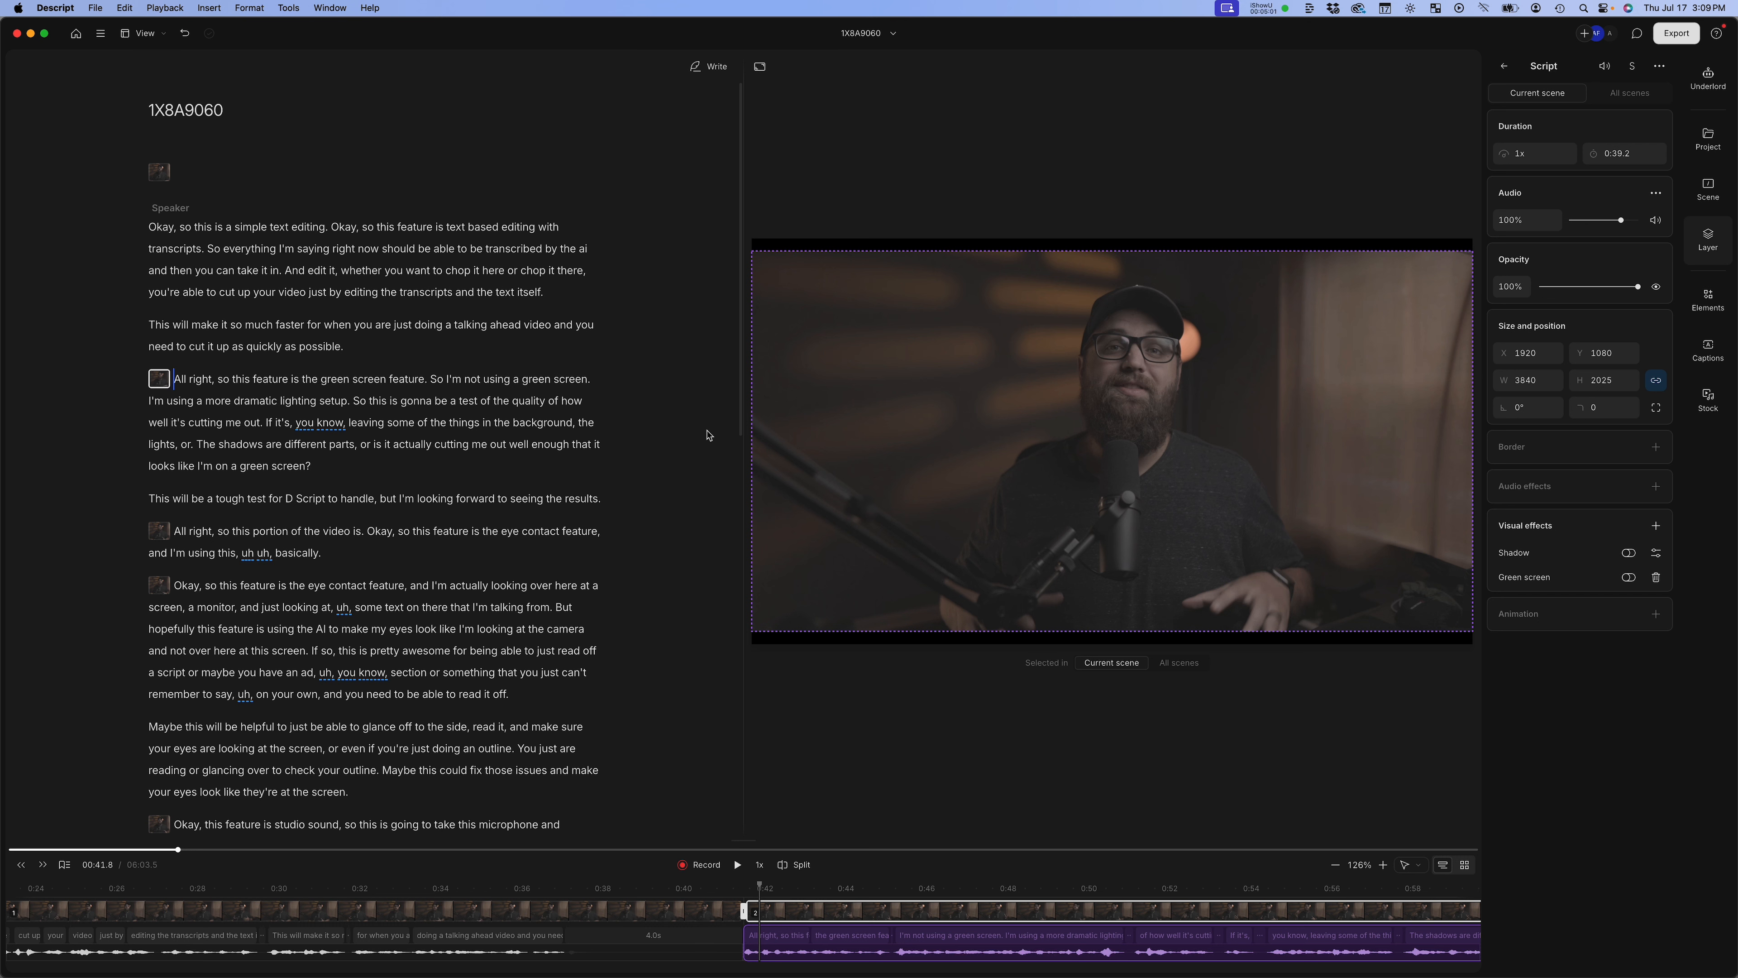
pyautogui.click(740, 864)
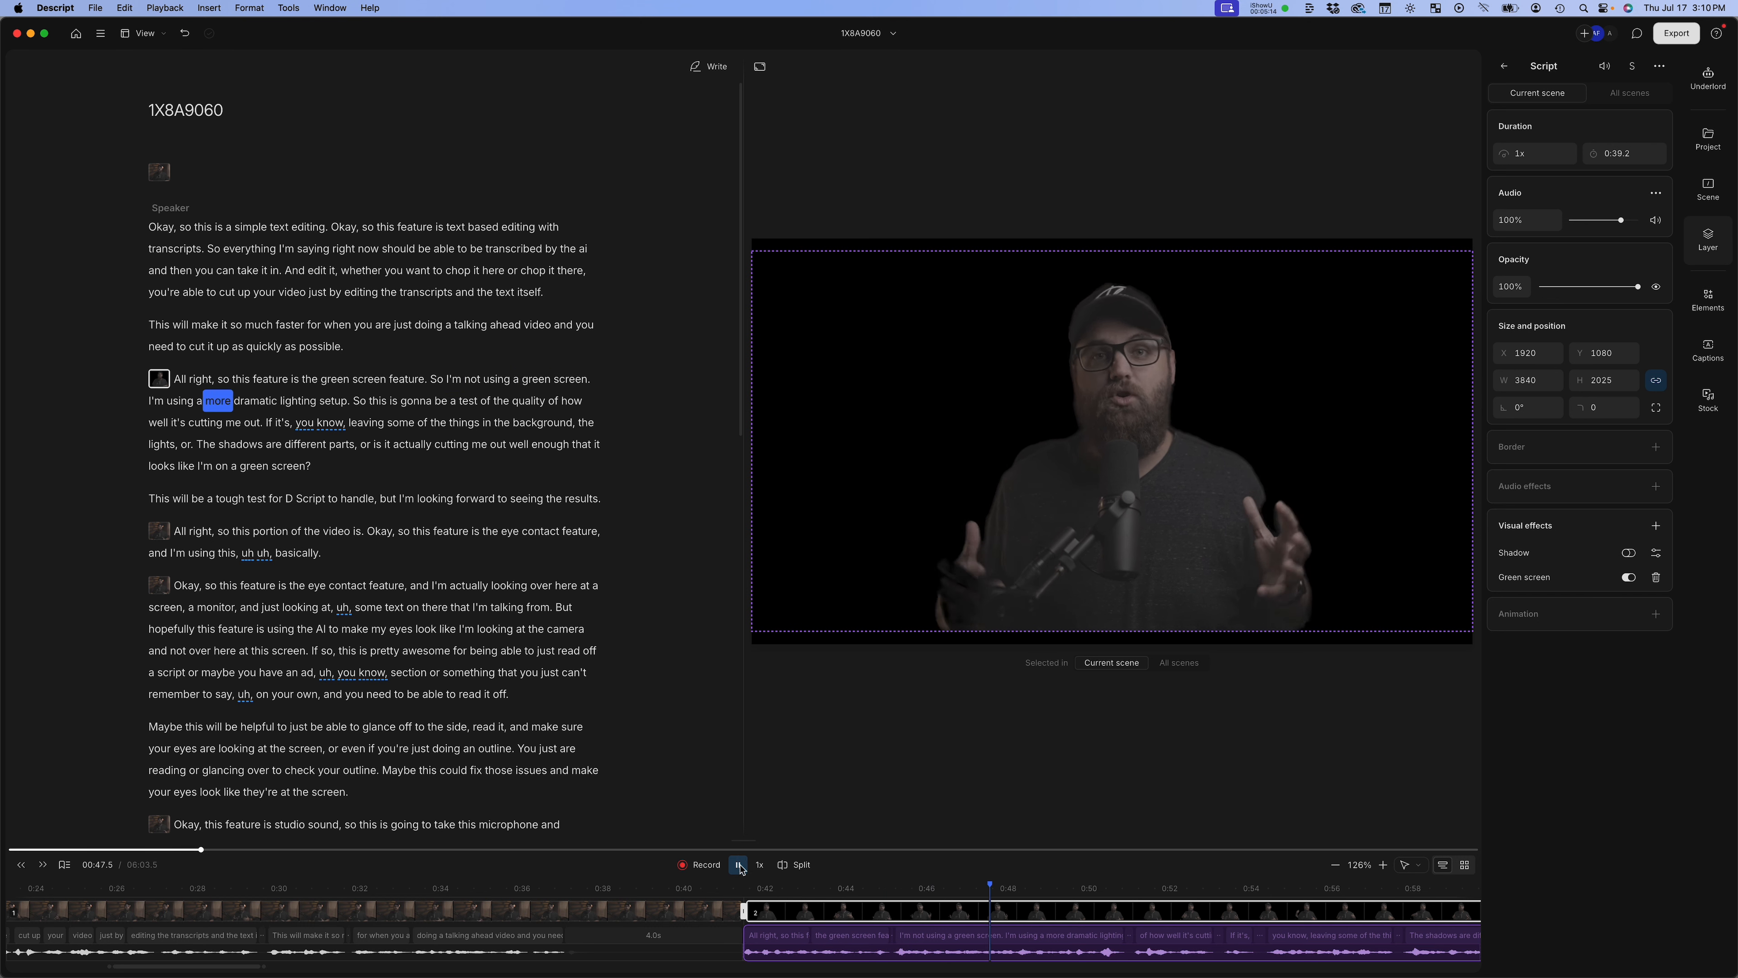
pyautogui.click(742, 864)
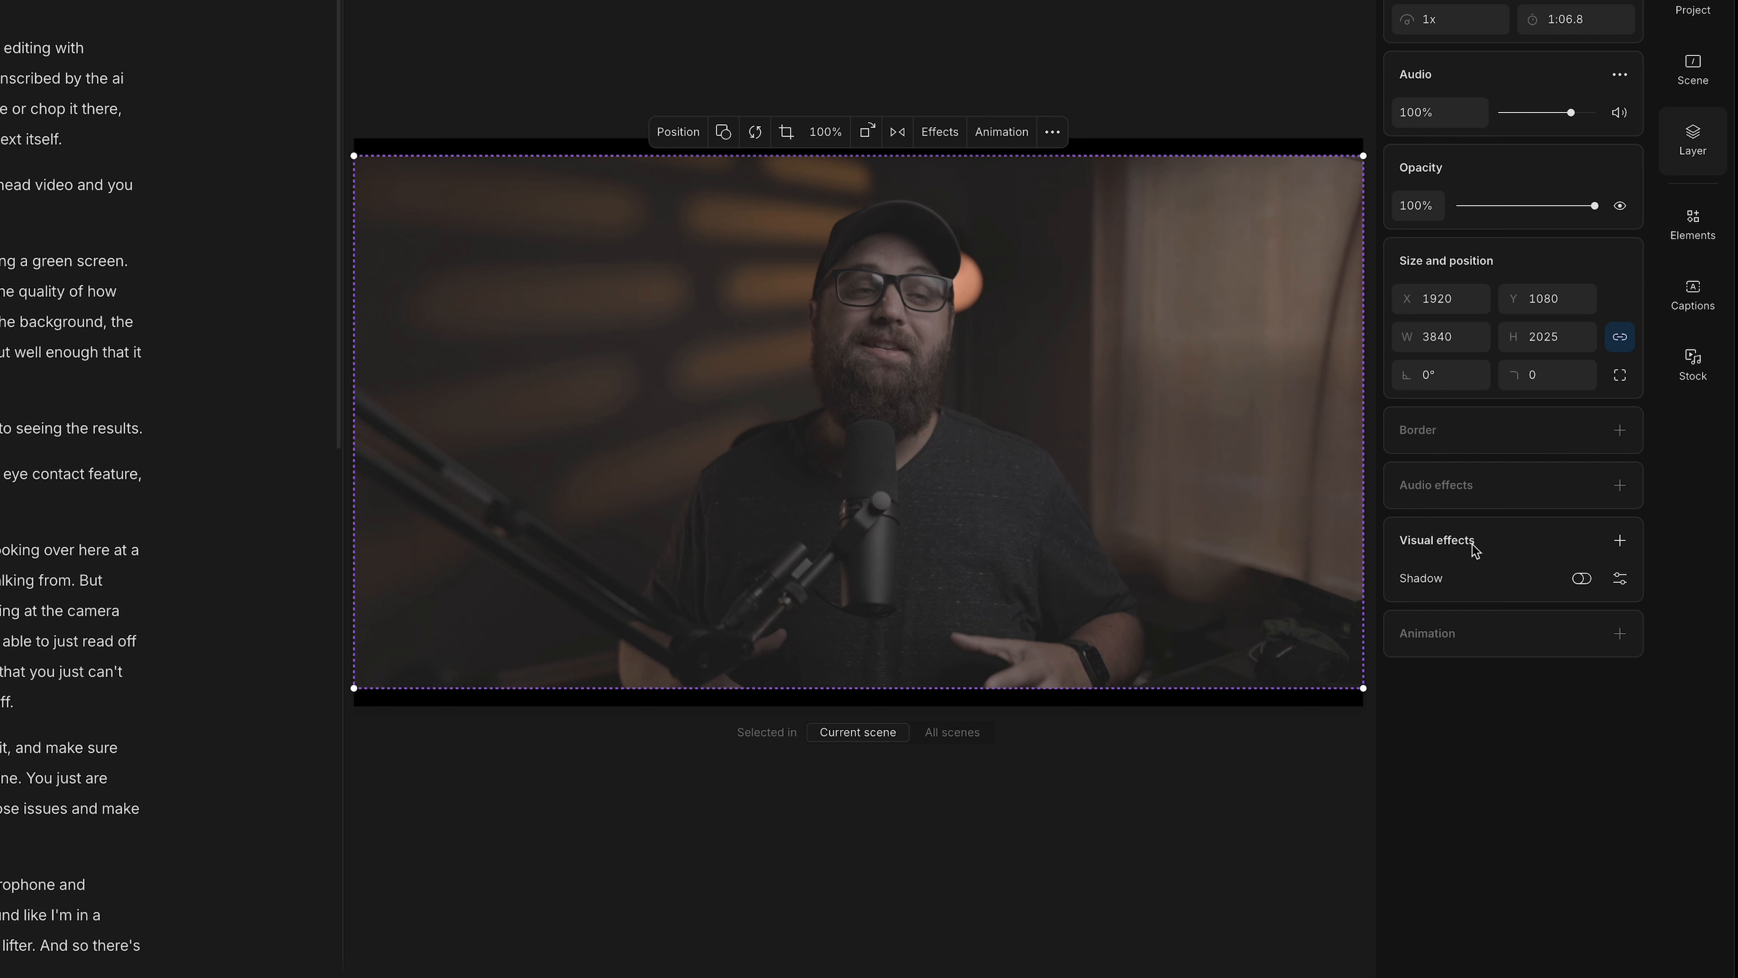
# Add the Eye Contact visual effect to the eye contact scene's video layer
pyautogui.click(1620, 540)
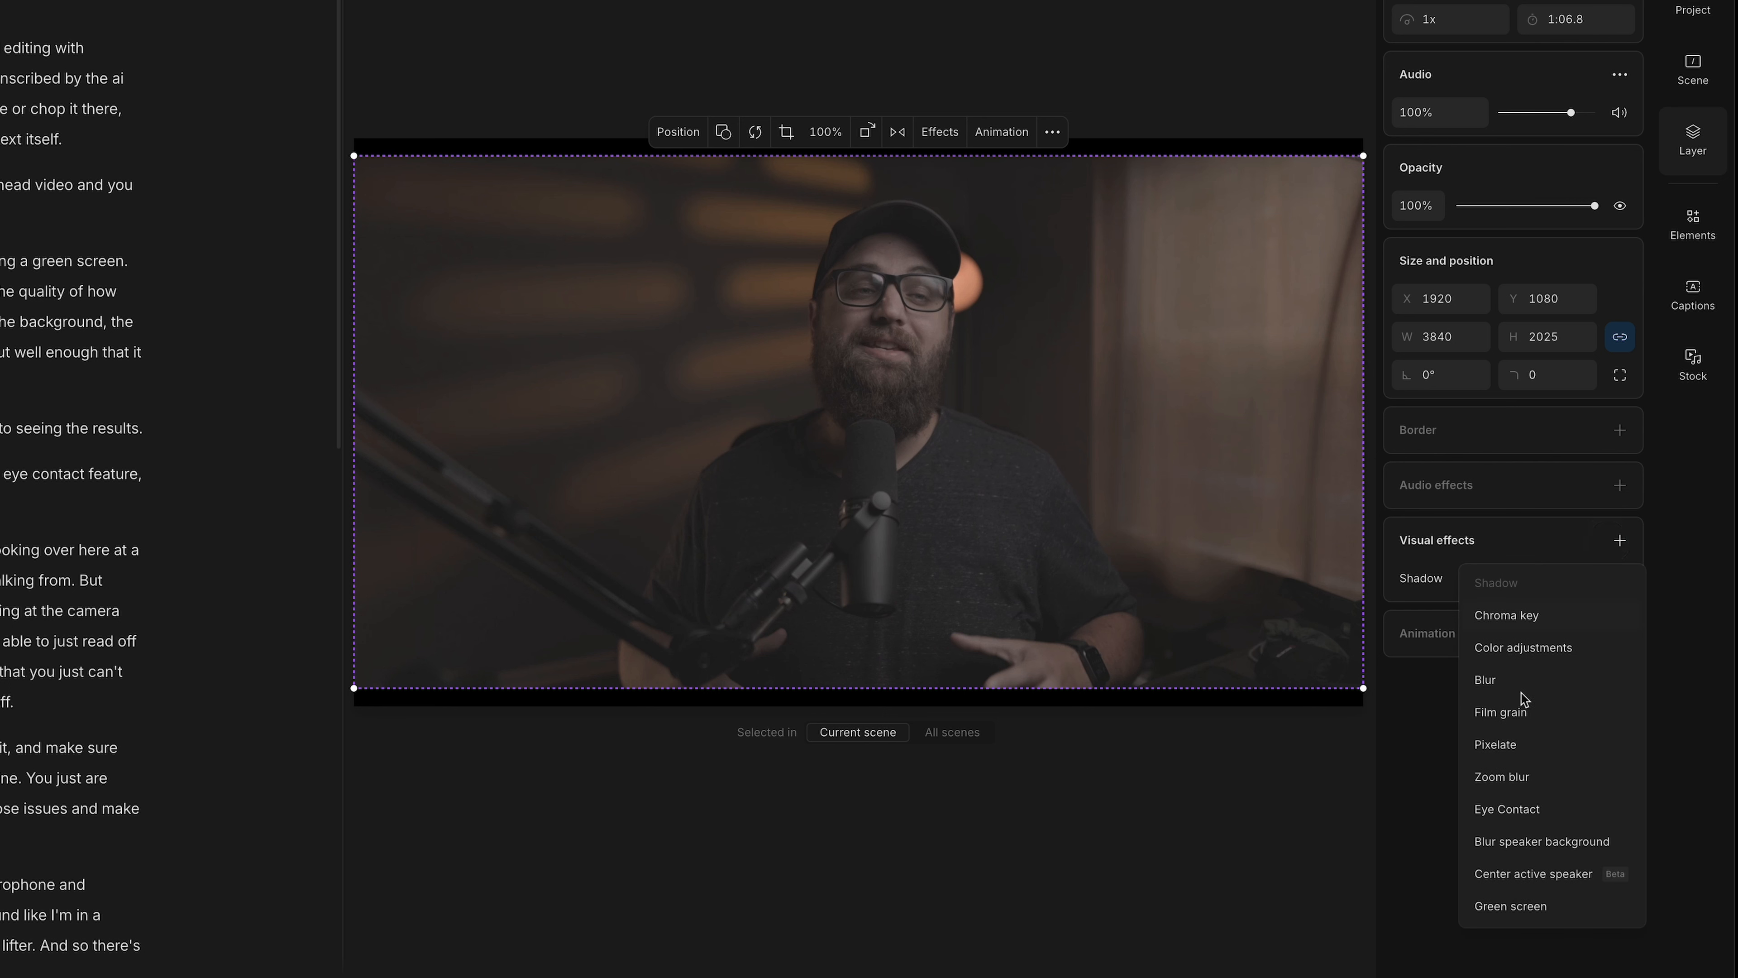
pyautogui.click(1519, 814)
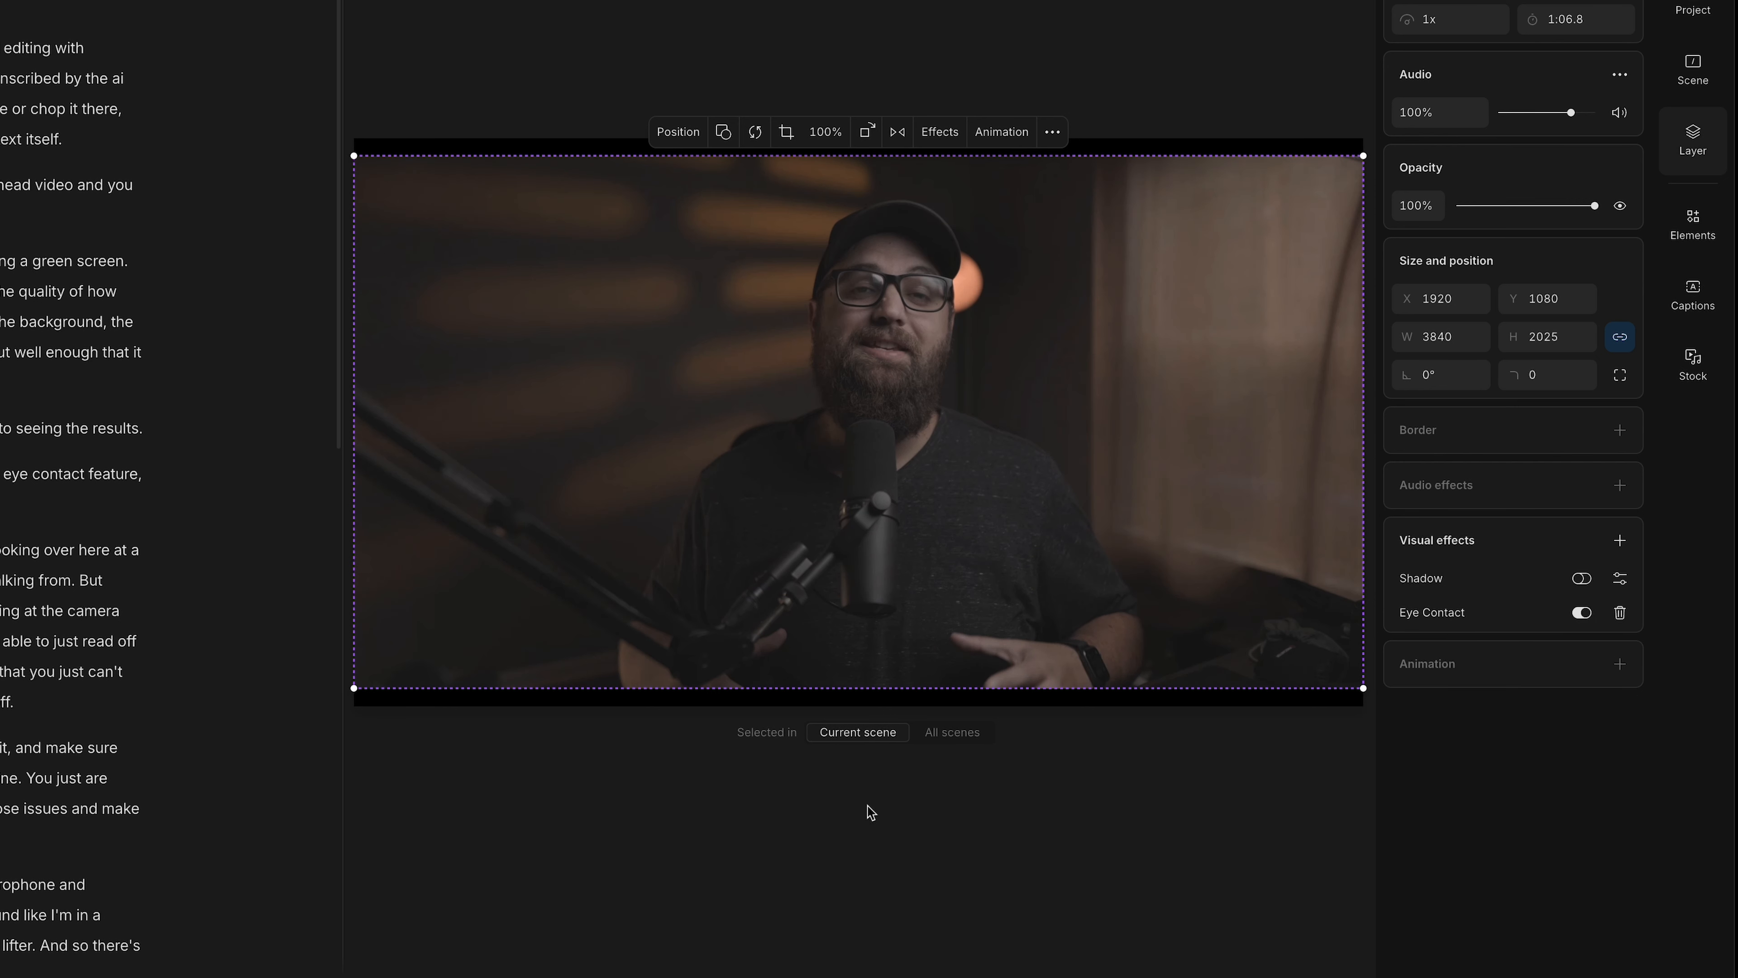
# Toggle the Eye Contact effect off and on repeatedly to compare the speaker's gaze with and without it
pyautogui.click(1588, 613)
pyautogui.click(1588, 613)
pyautogui.click(1584, 613)
pyautogui.click(1580, 611)
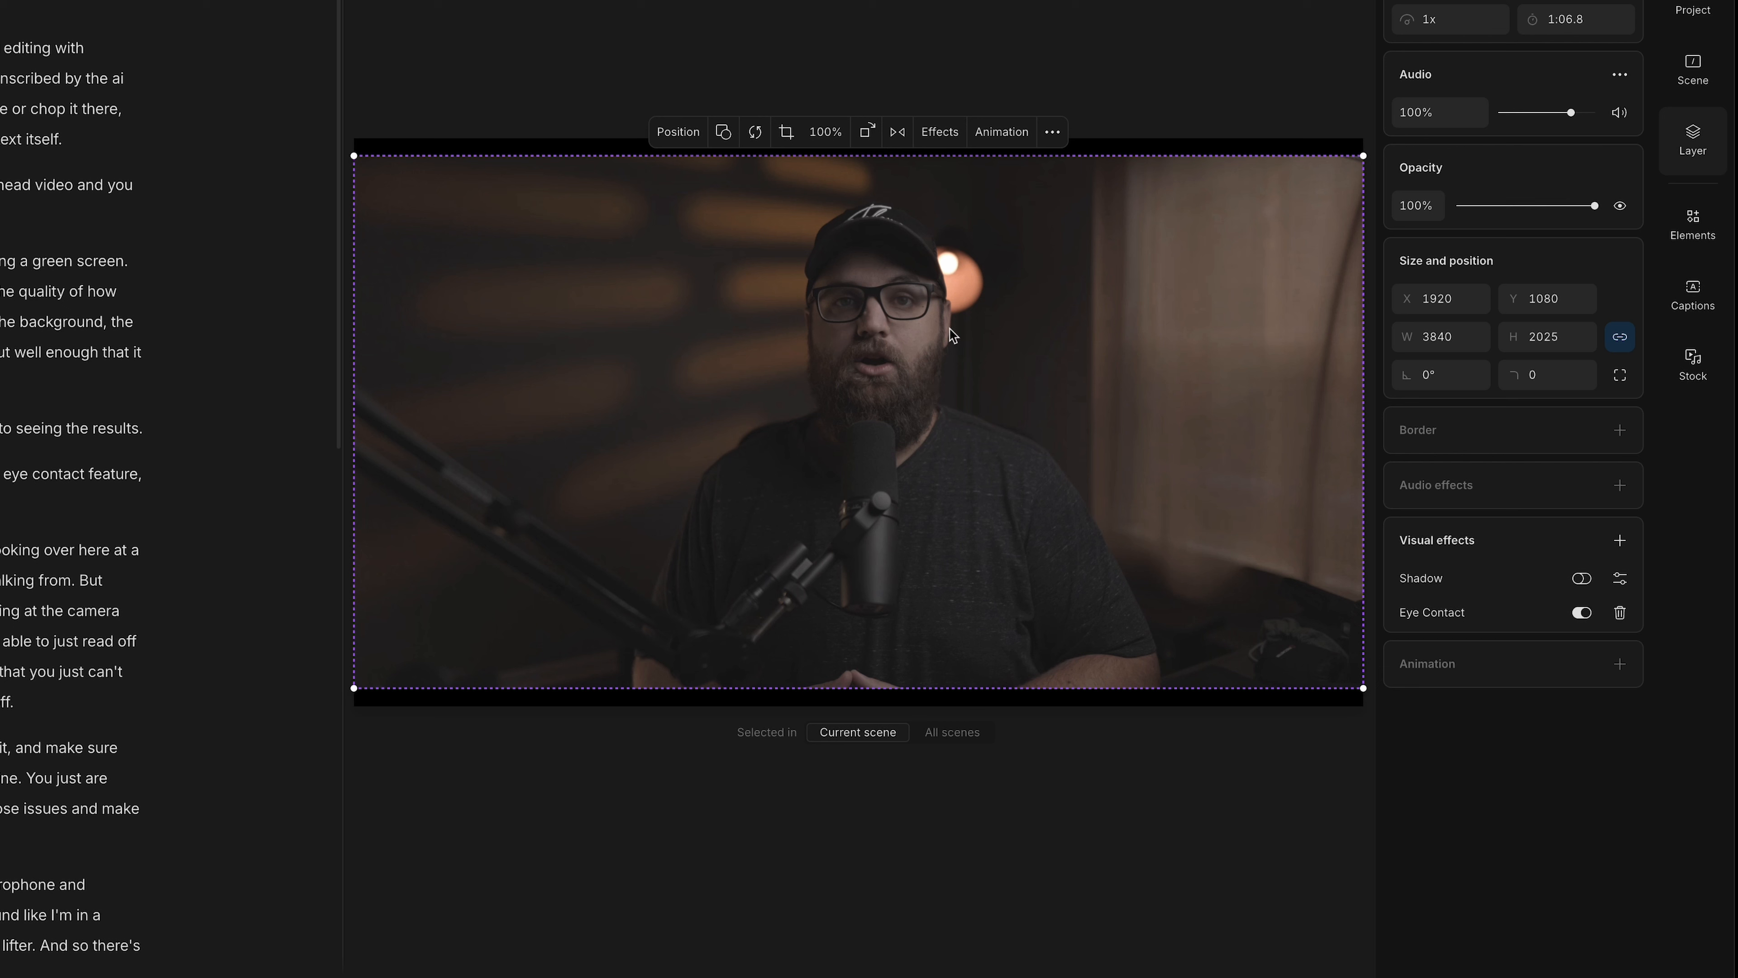
pyautogui.click(1581, 612)
pyautogui.click(1584, 613)
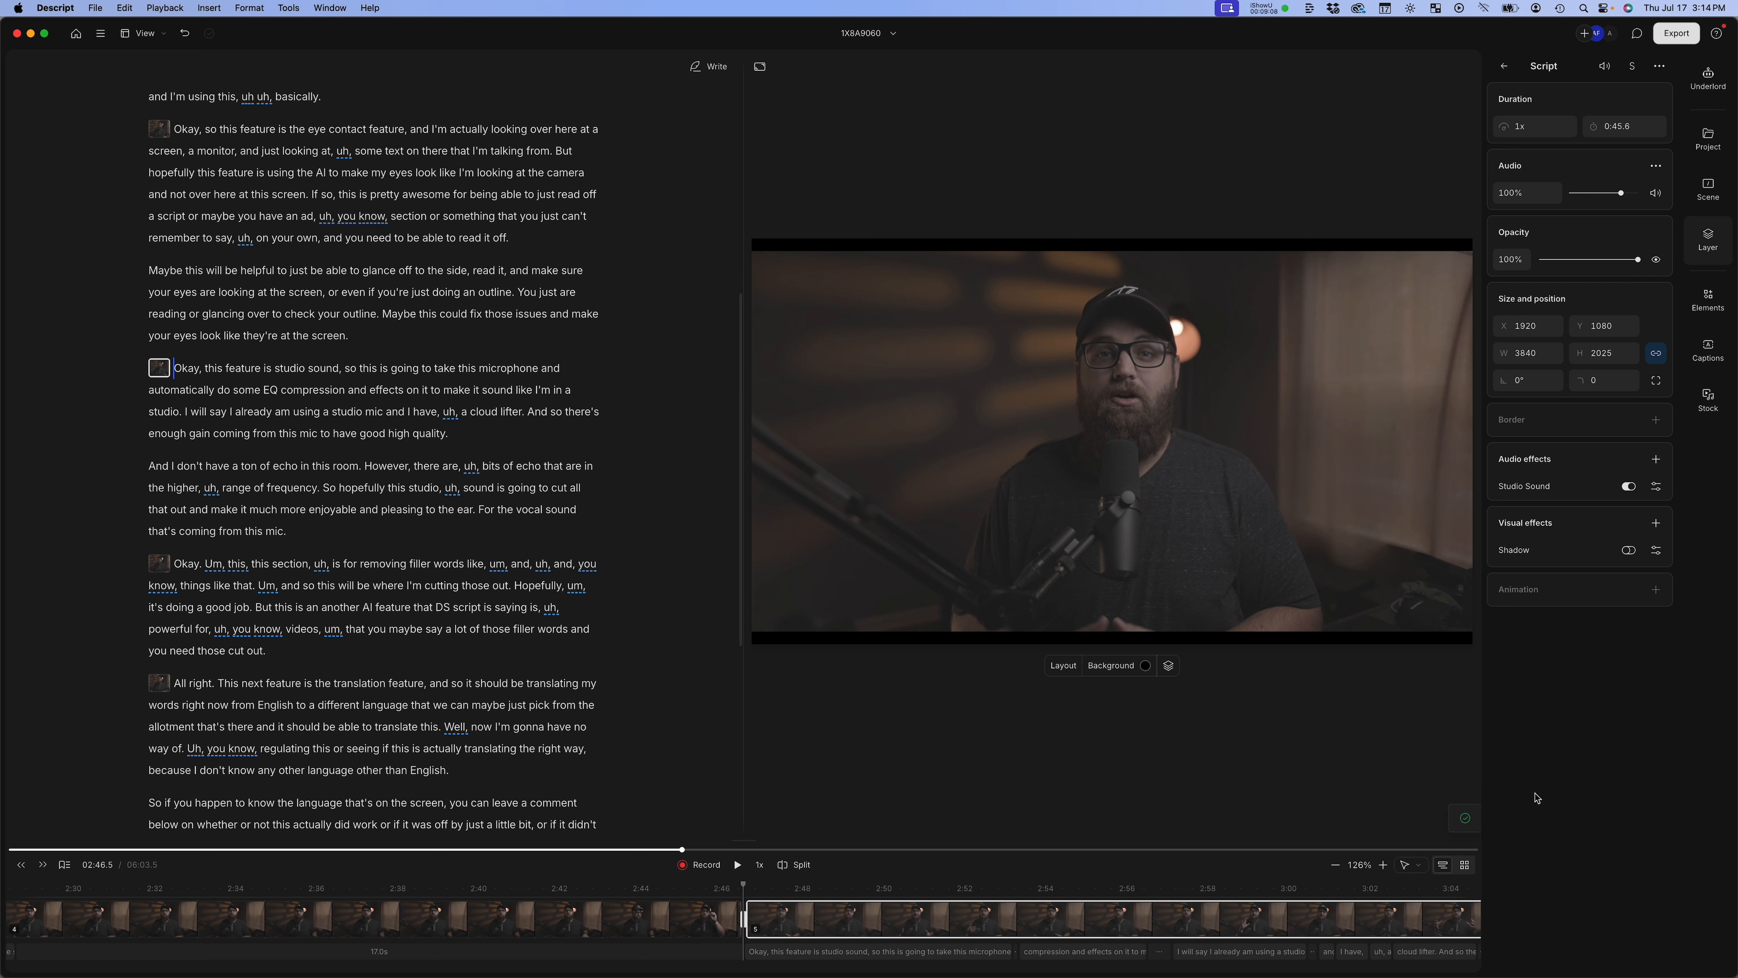
# Compare the studio sound scene's audio by playing it with Studio Sound off, then again from the scene's start with it on
pyautogui.hscroll(5, 1272, 893)
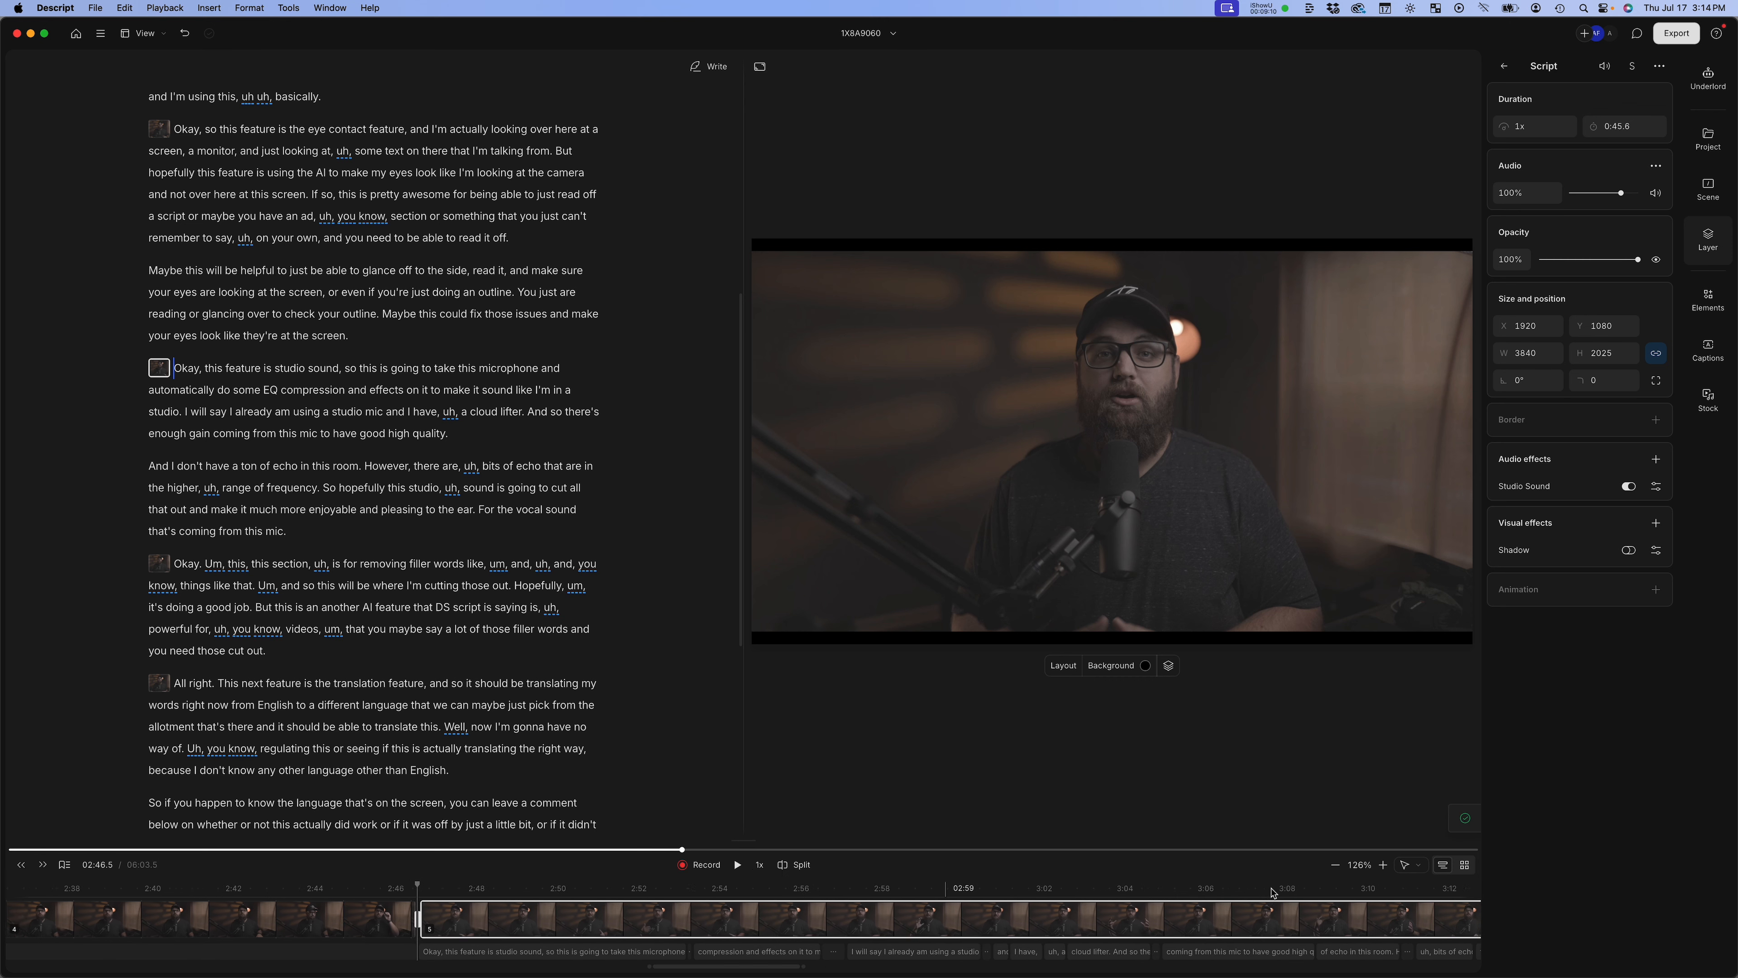
pyautogui.hscroll(10, 1272, 892)
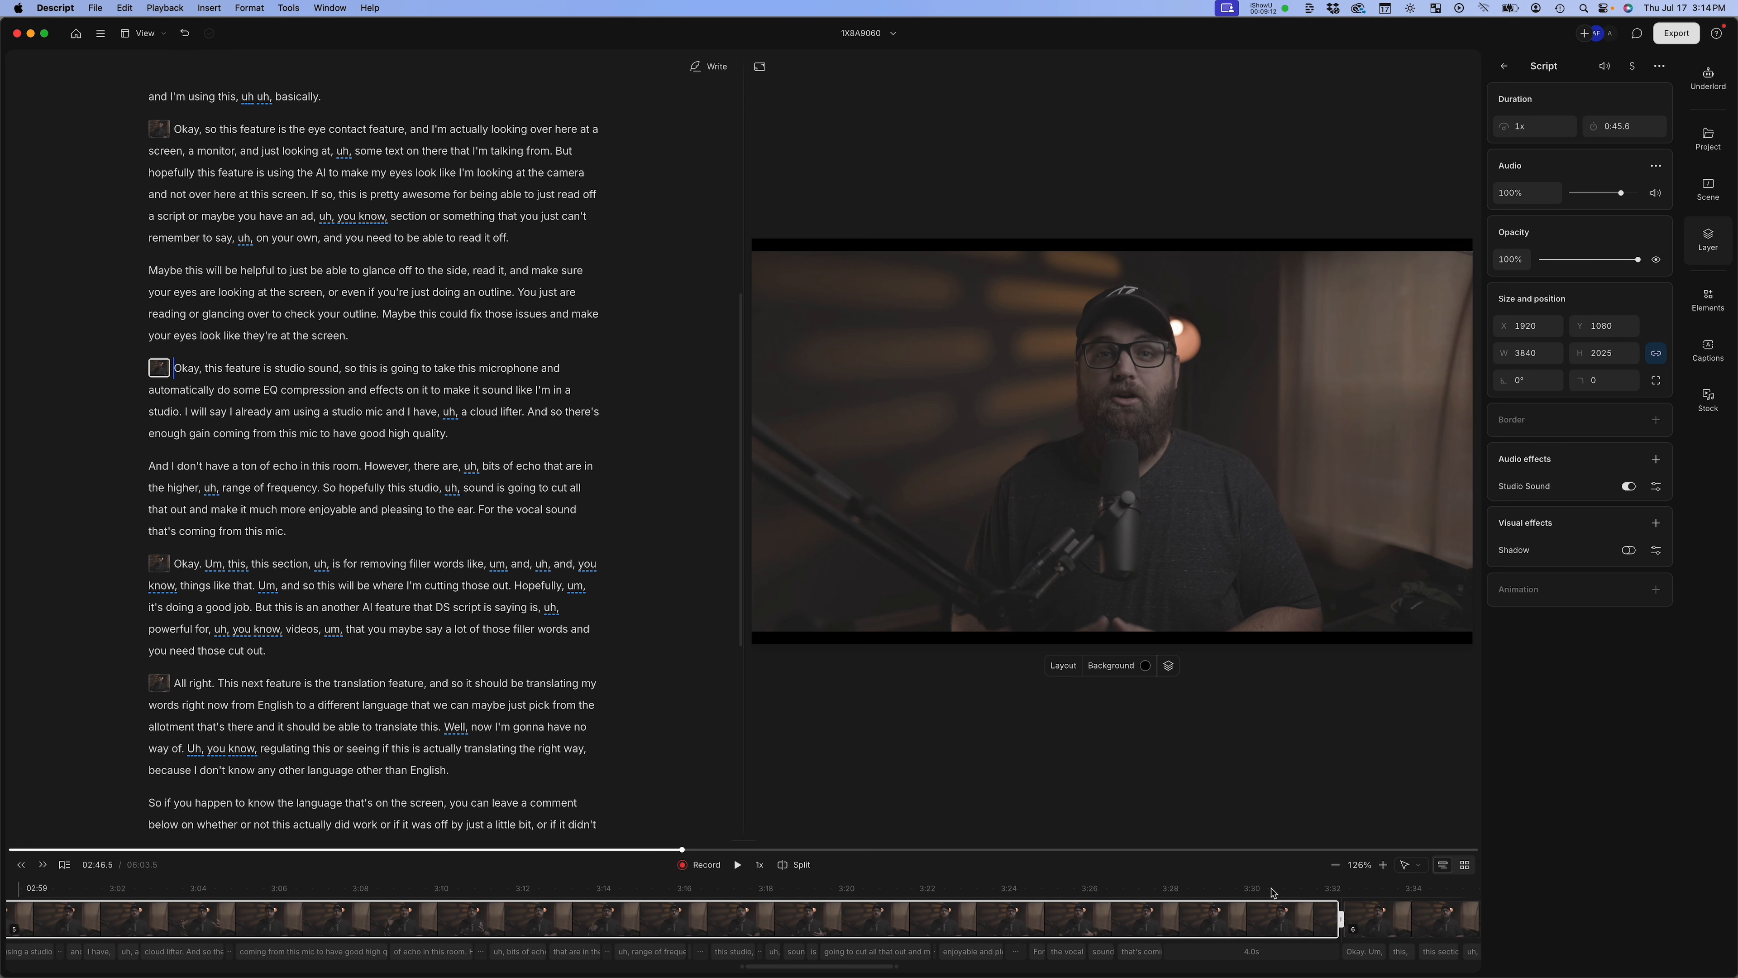
pyautogui.hscroll(-12, 1321, 898)
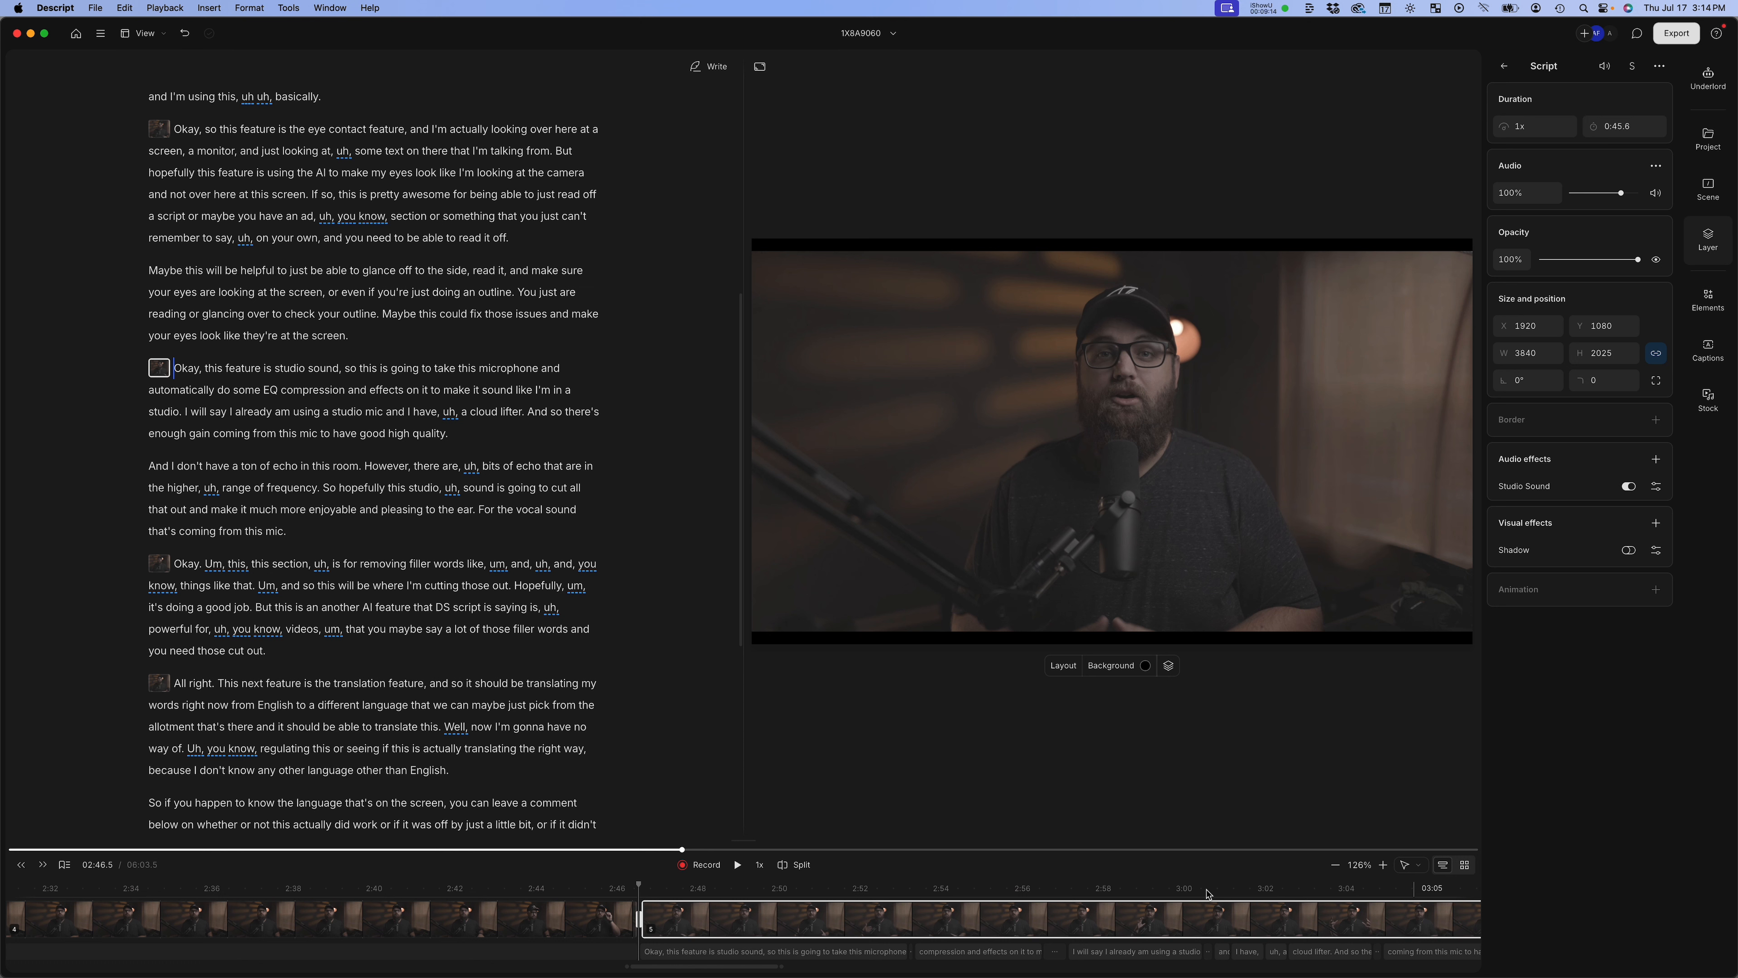
pyautogui.click(1630, 489)
pyautogui.click(739, 864)
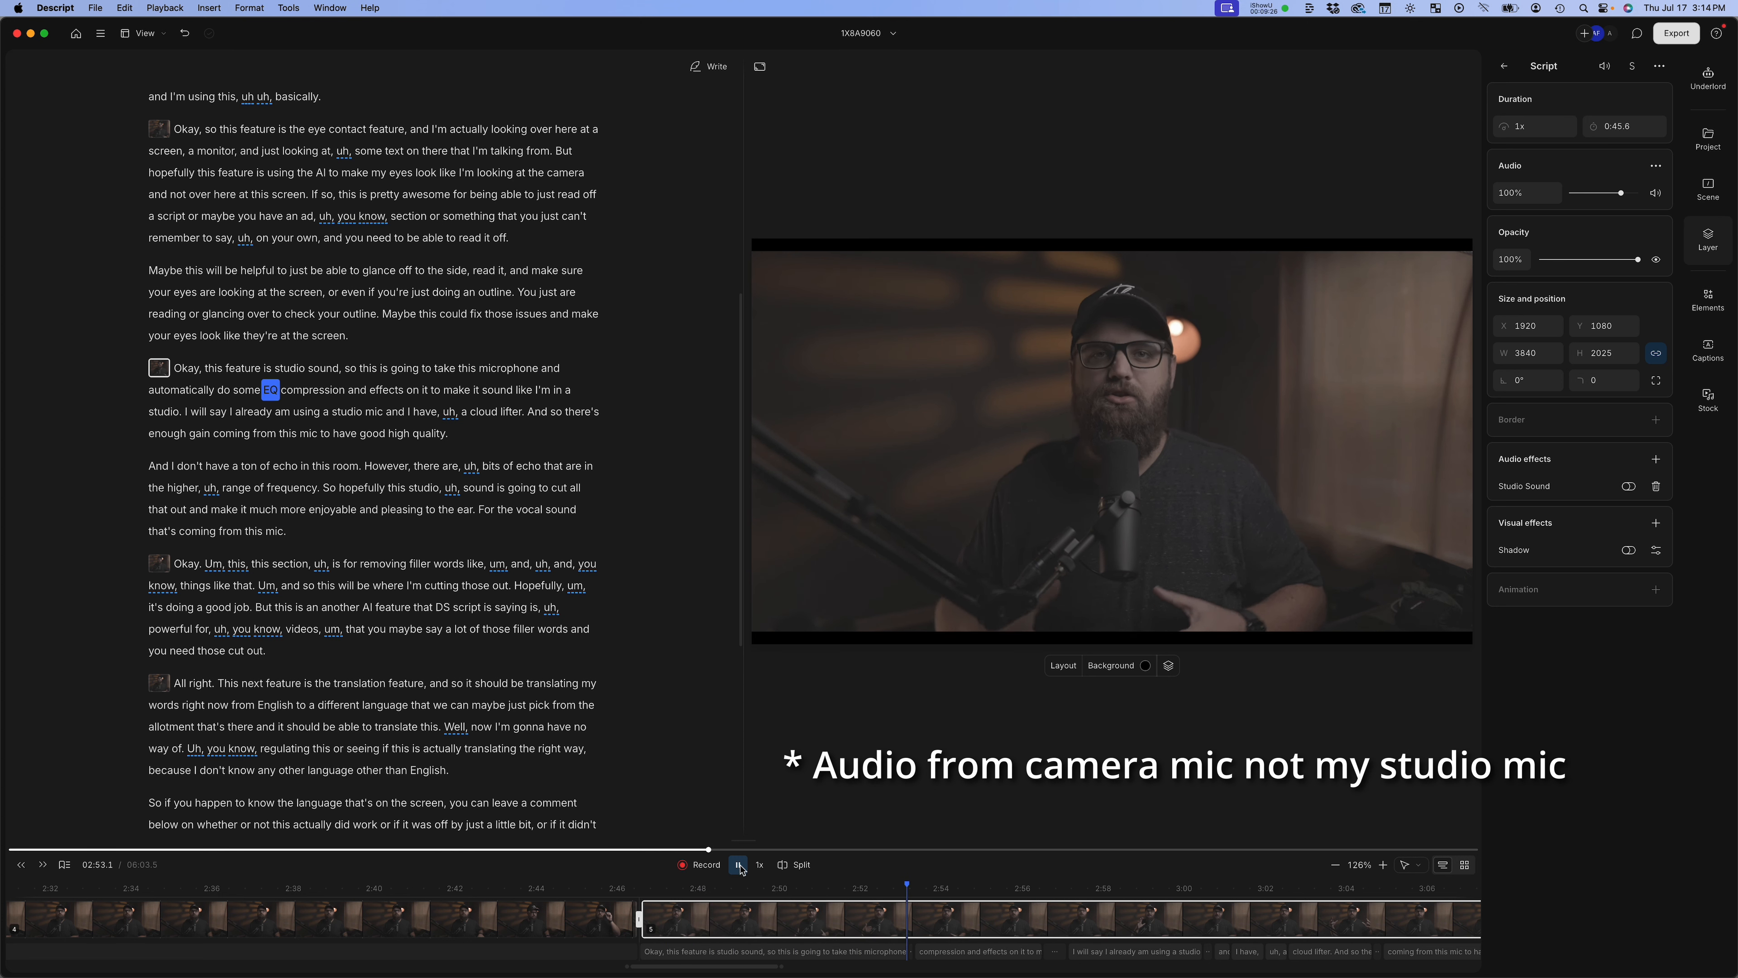
pyautogui.click(738, 864)
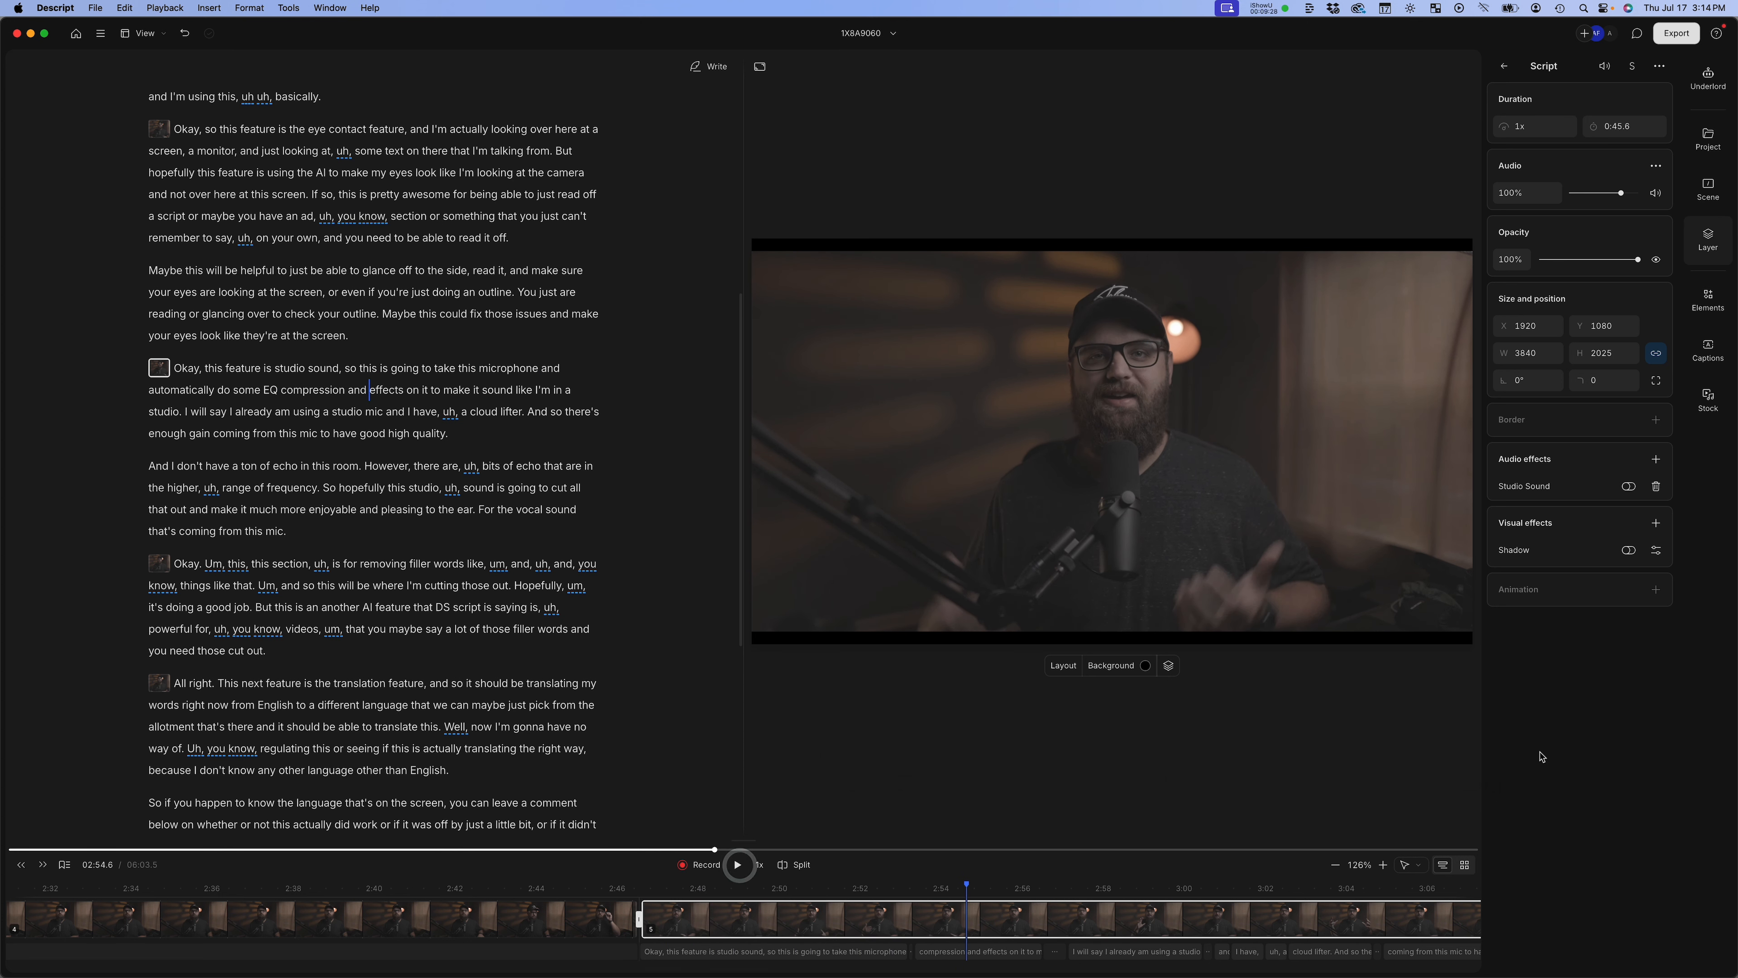
pyautogui.click(643, 888)
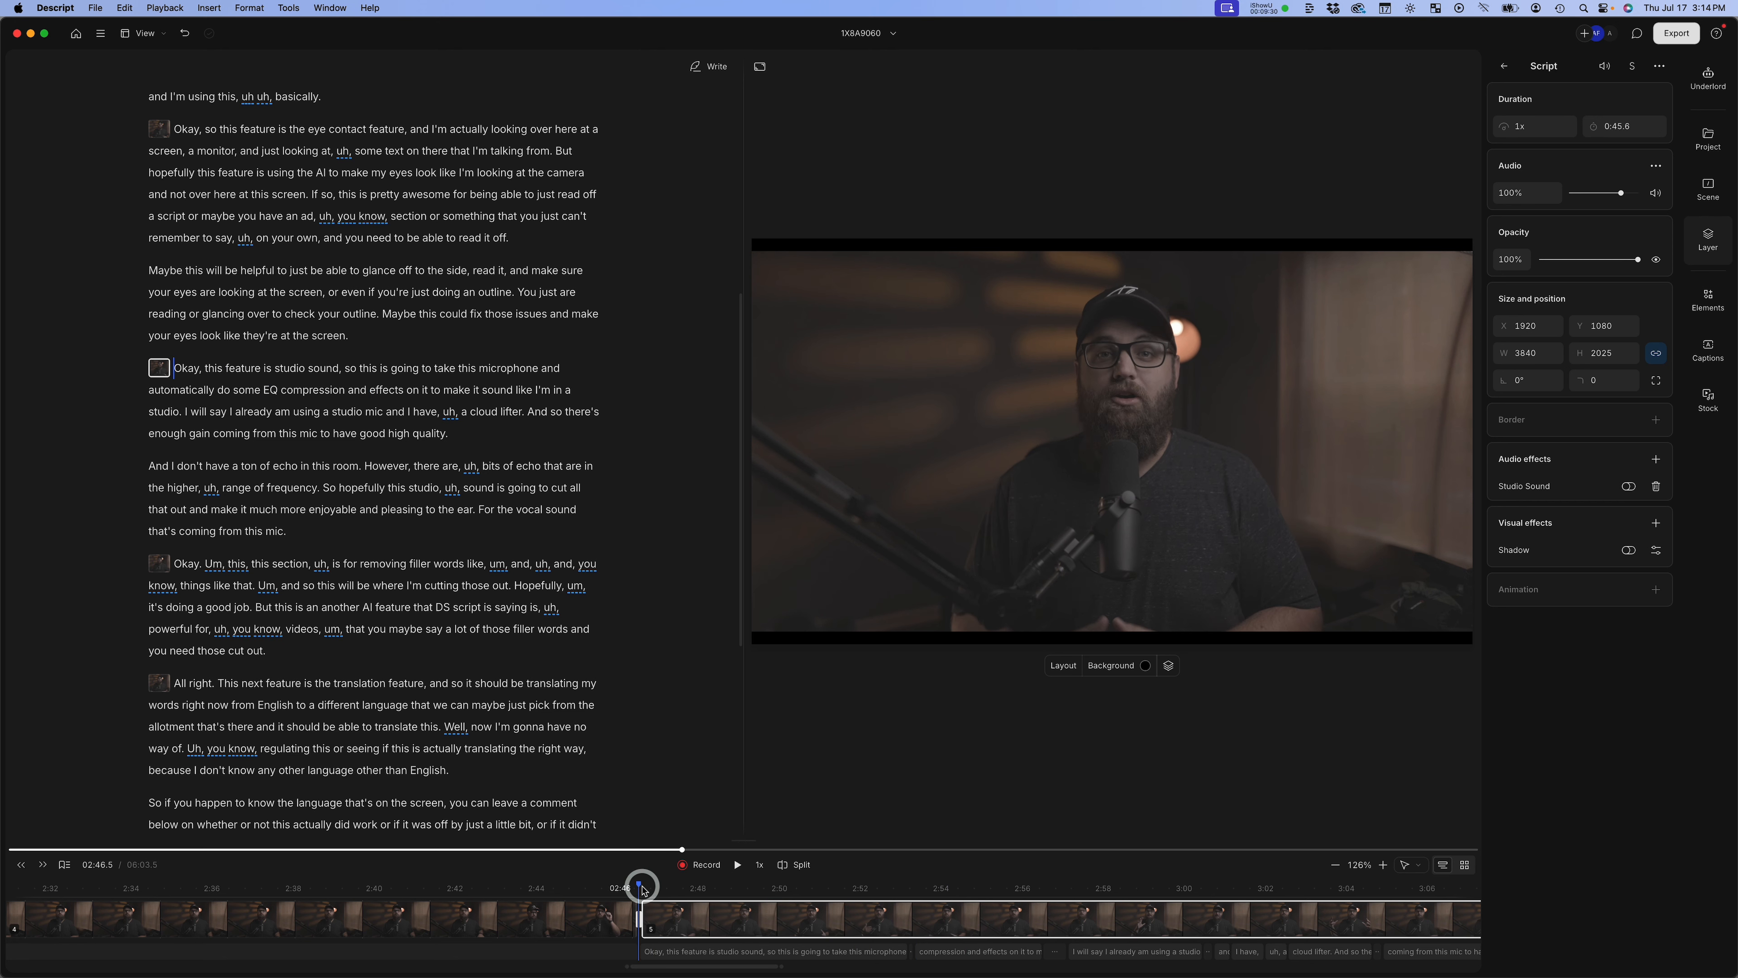
pyautogui.click(1631, 488)
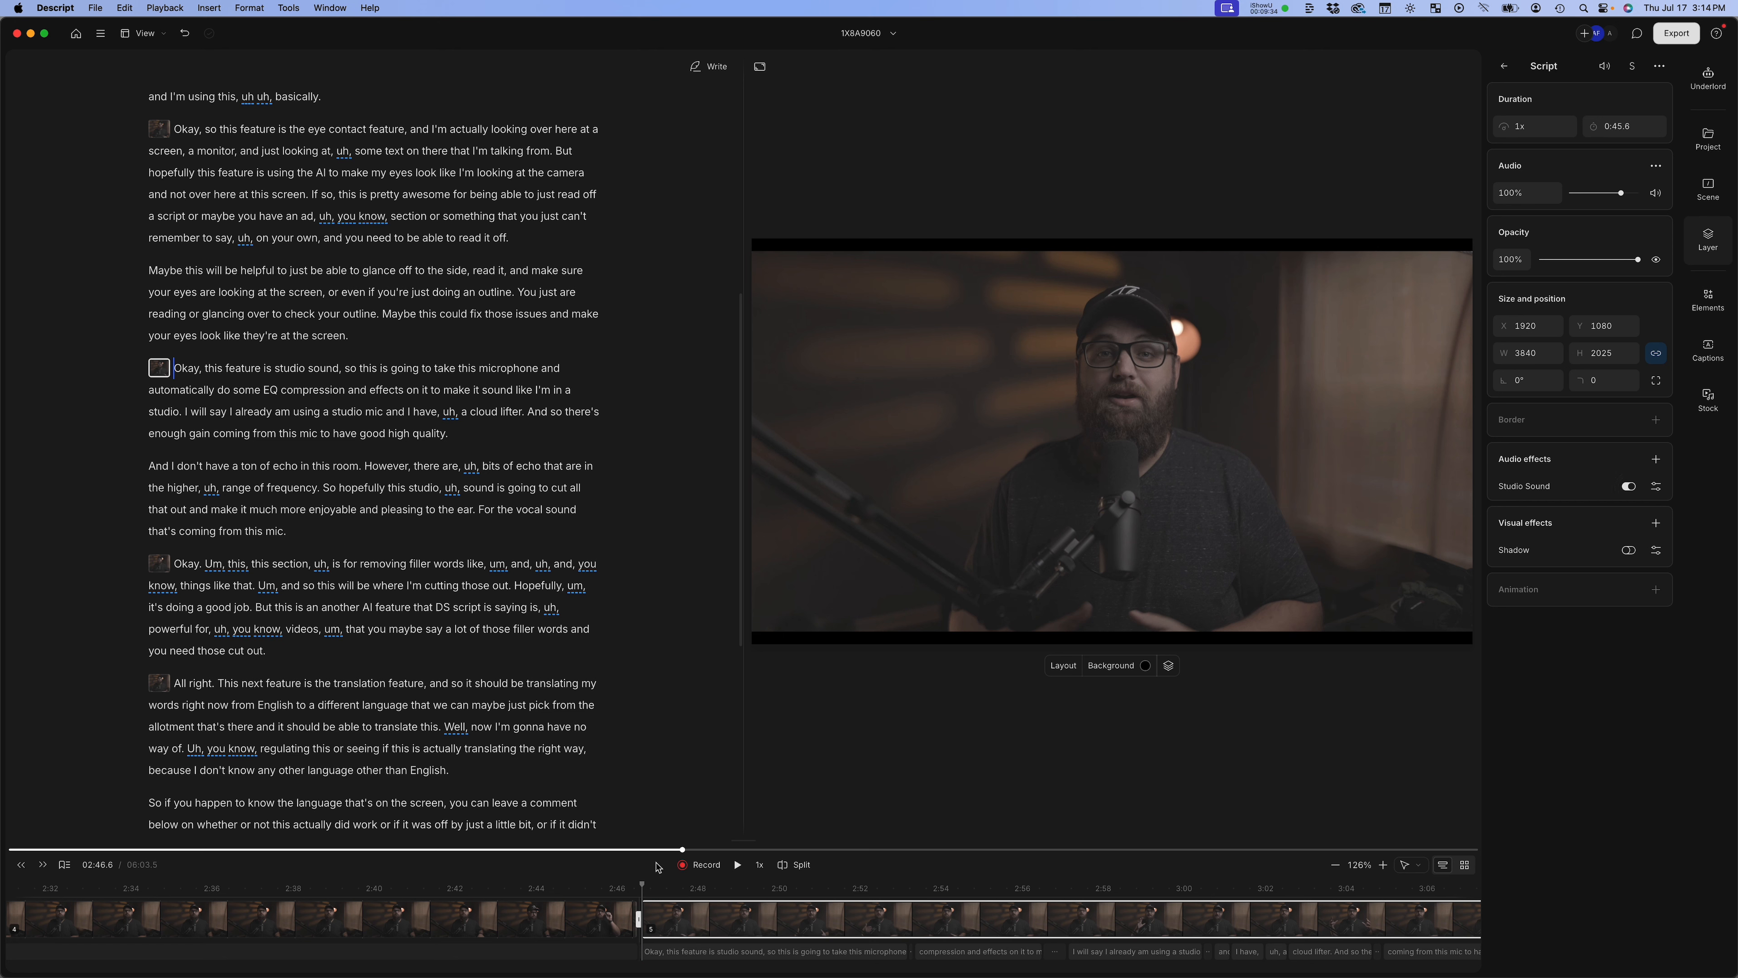
pyautogui.click(734, 868)
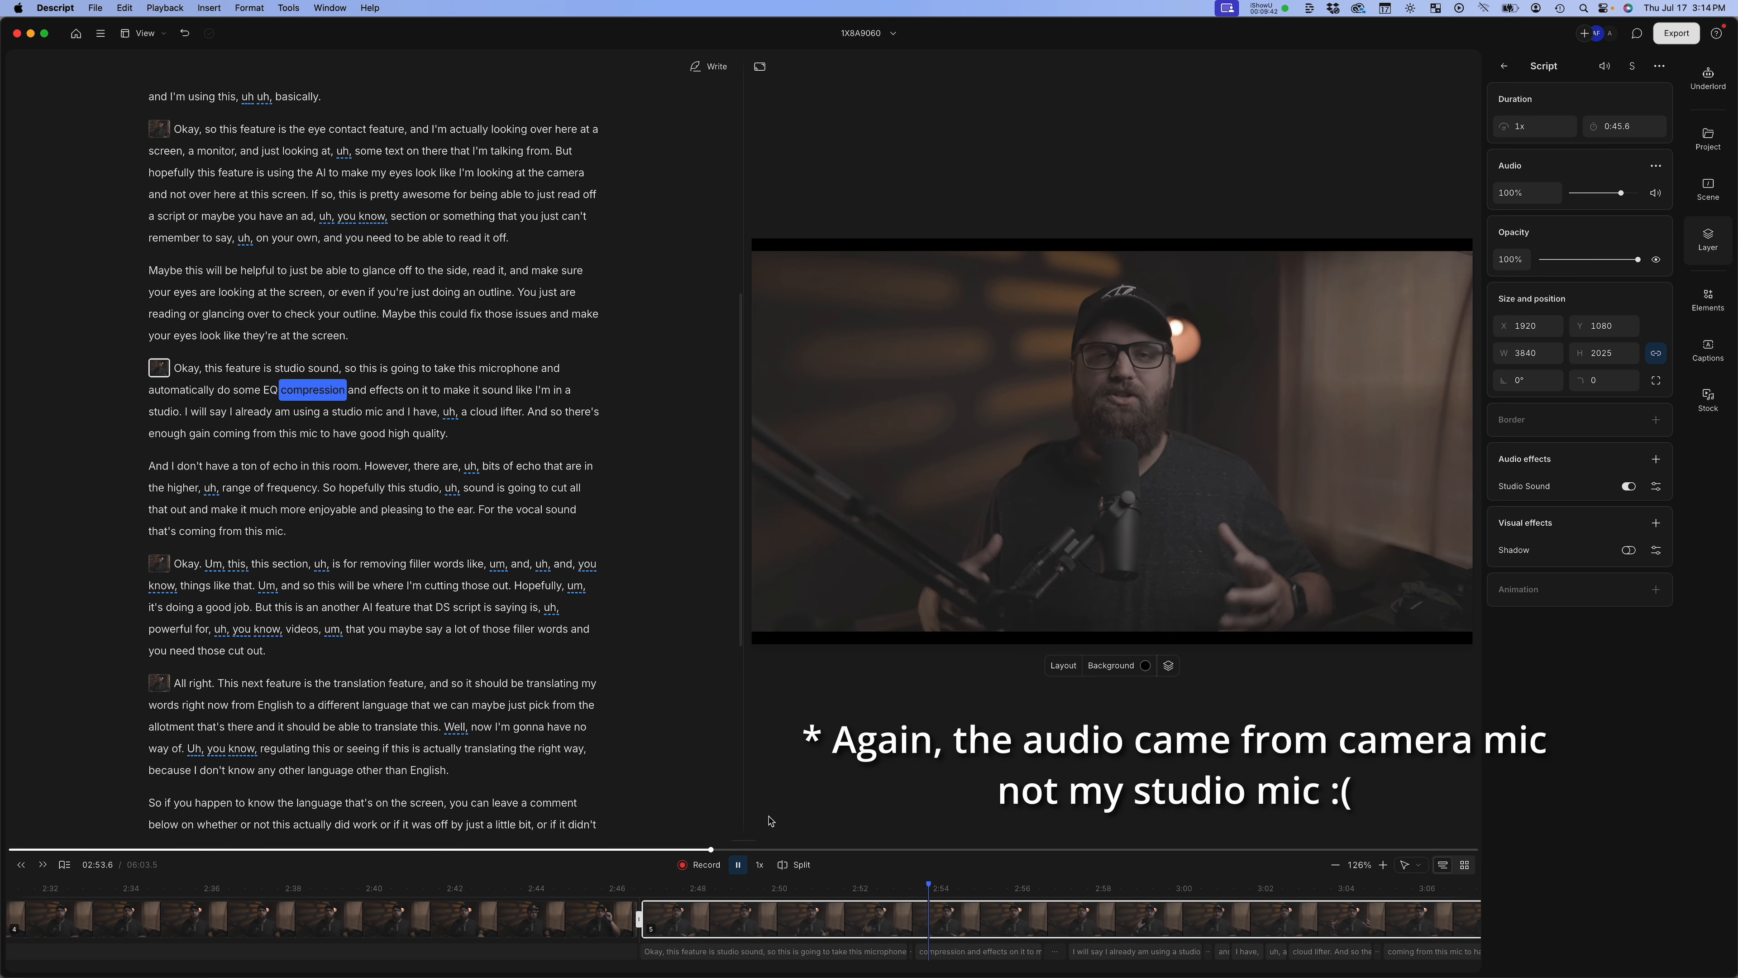
pyautogui.click(737, 864)
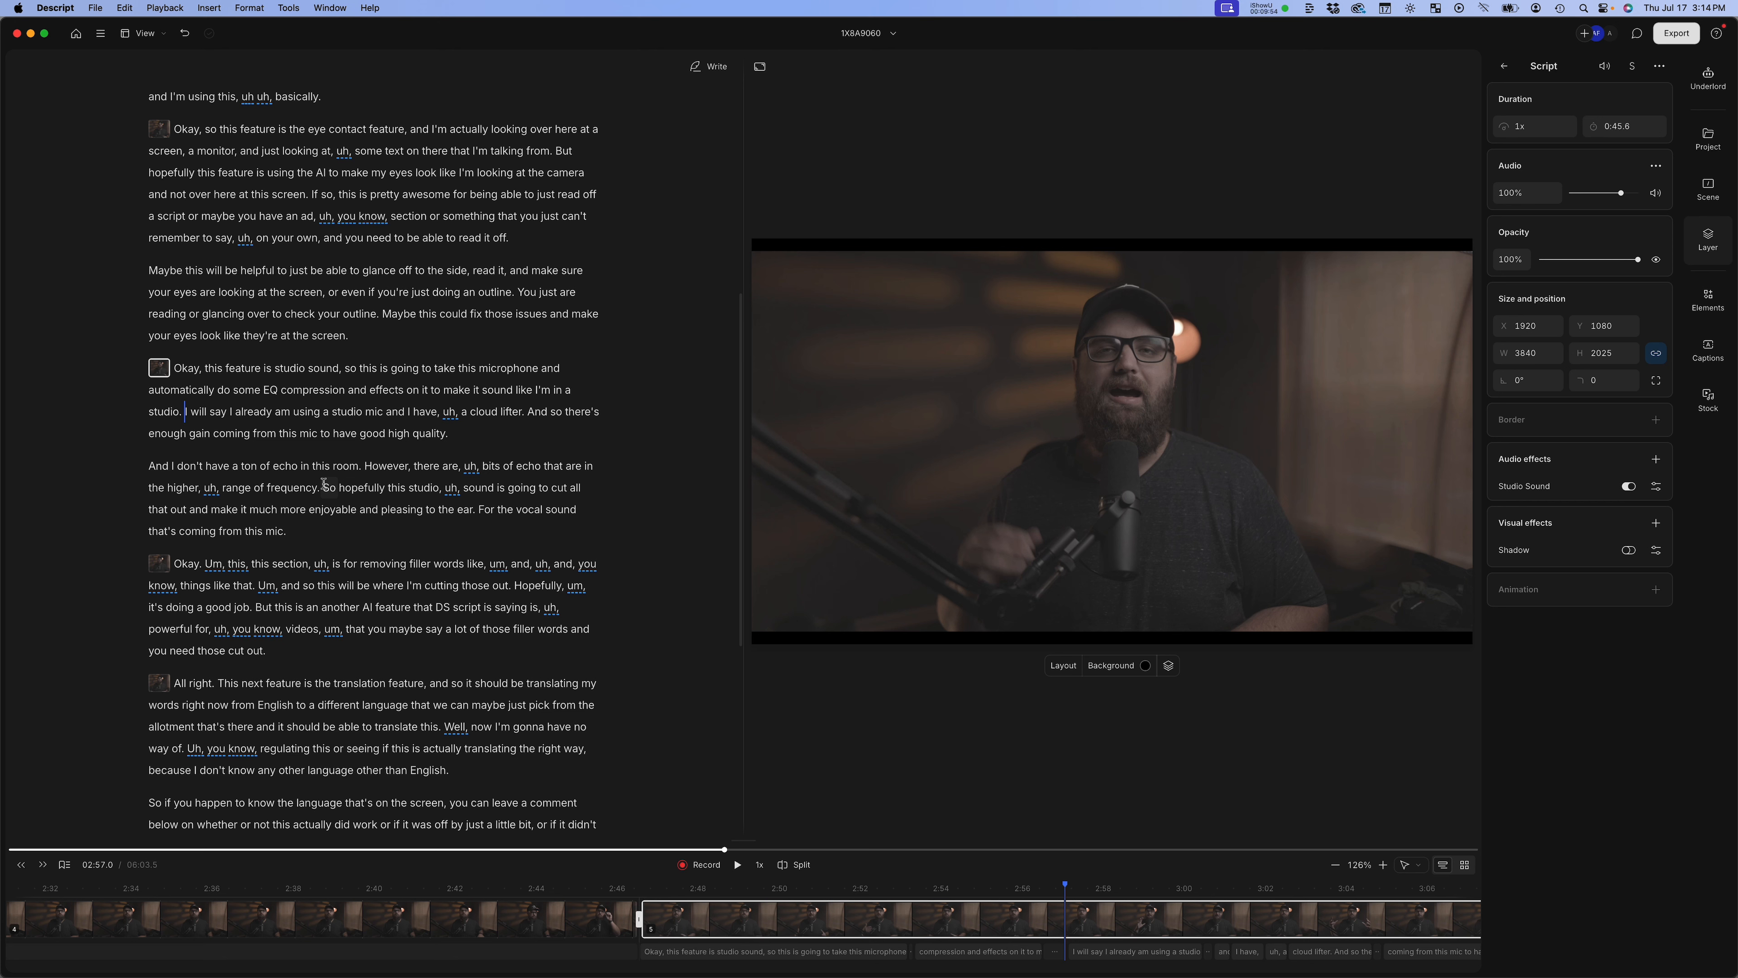
# Return to the start of the studio sound scene and play it with Studio Sound off, then continue playback with it on
pyautogui.moveTo(343, 411); pyautogui.dragTo(408, 412)
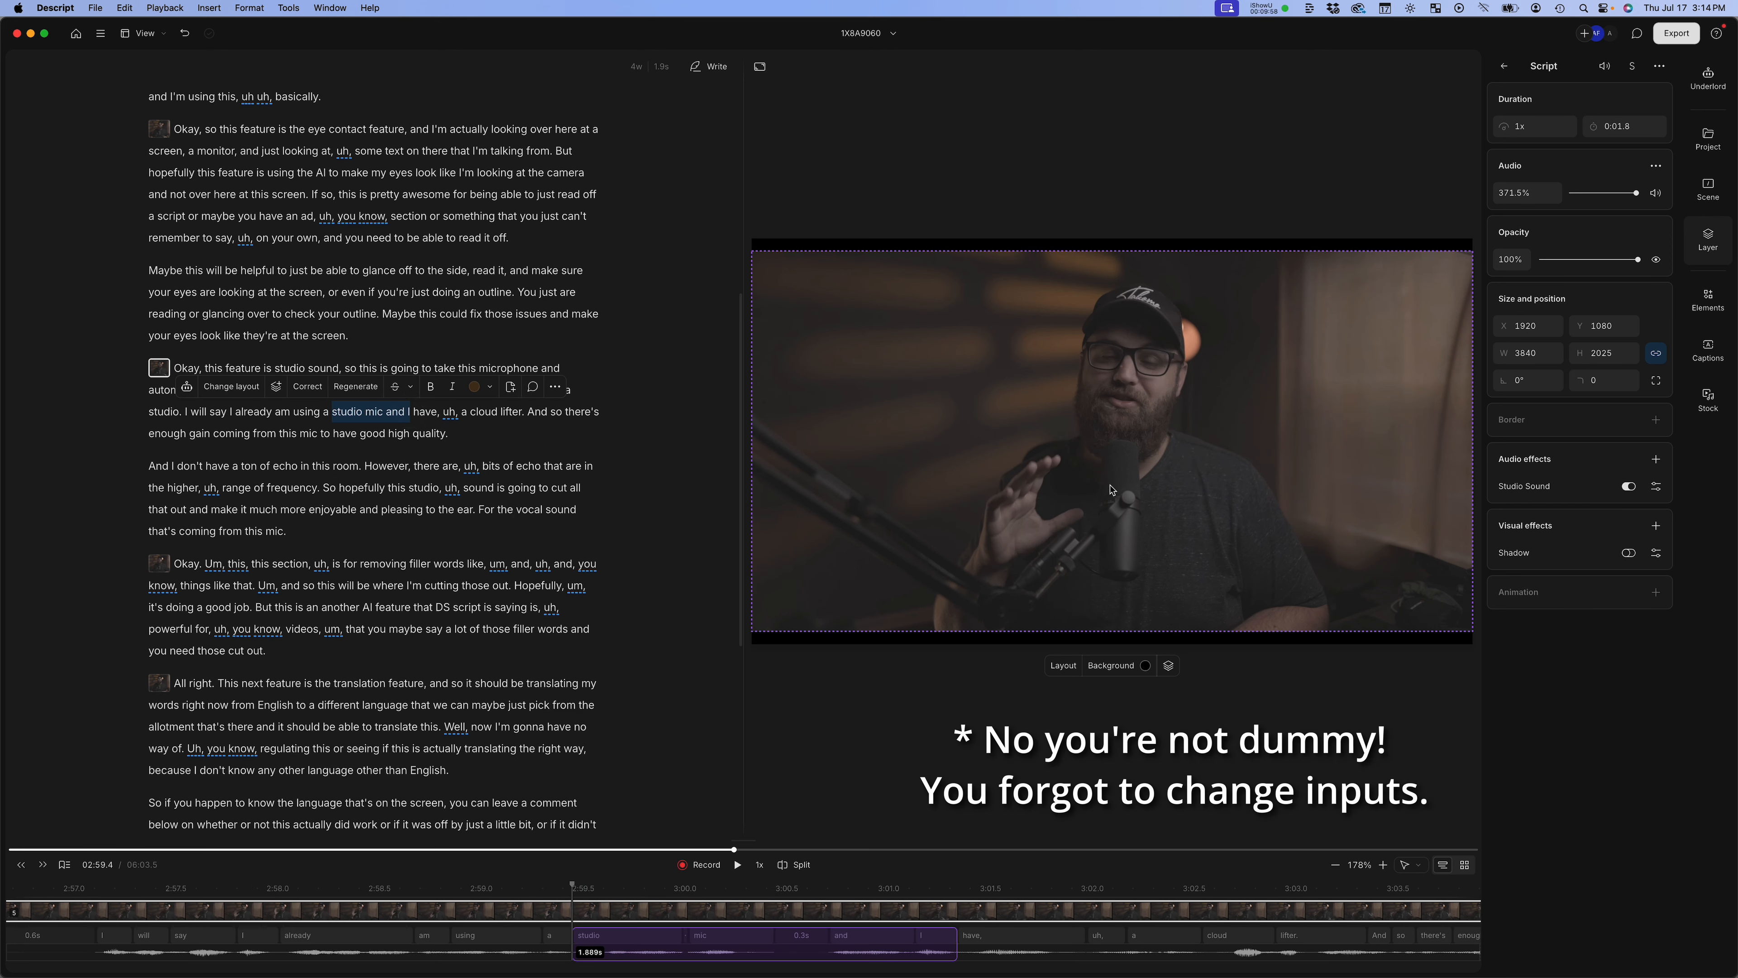
pyautogui.click(168, 364)
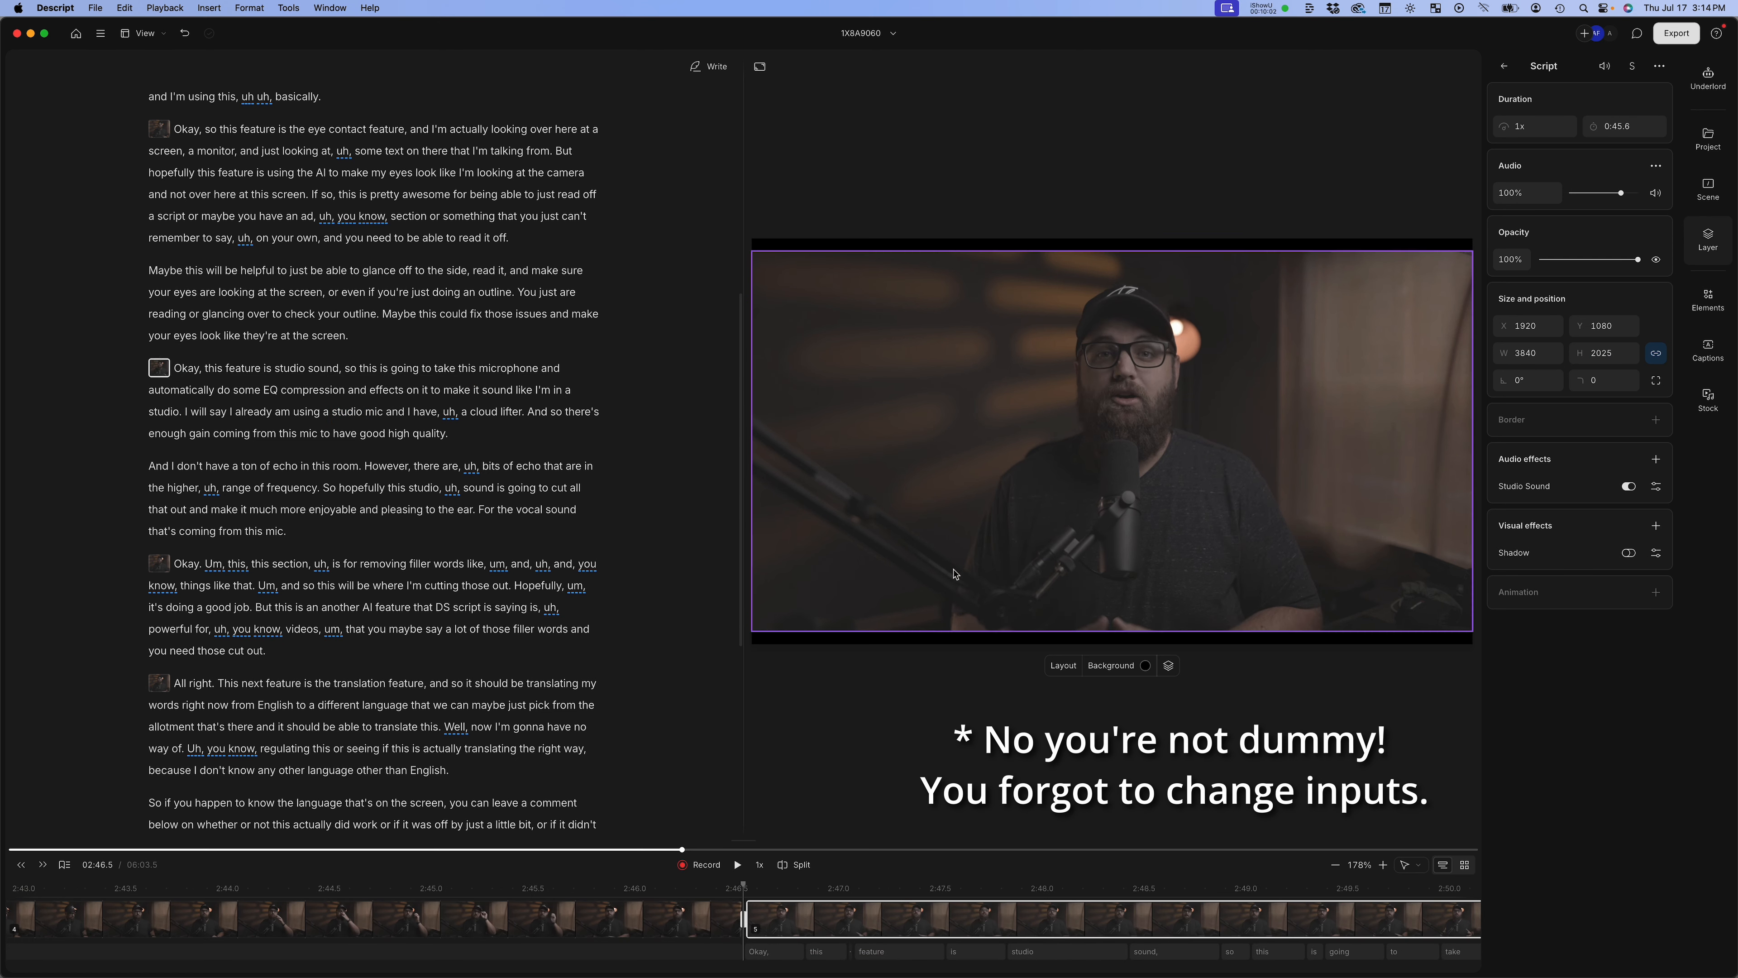
pyautogui.click(1628, 486)
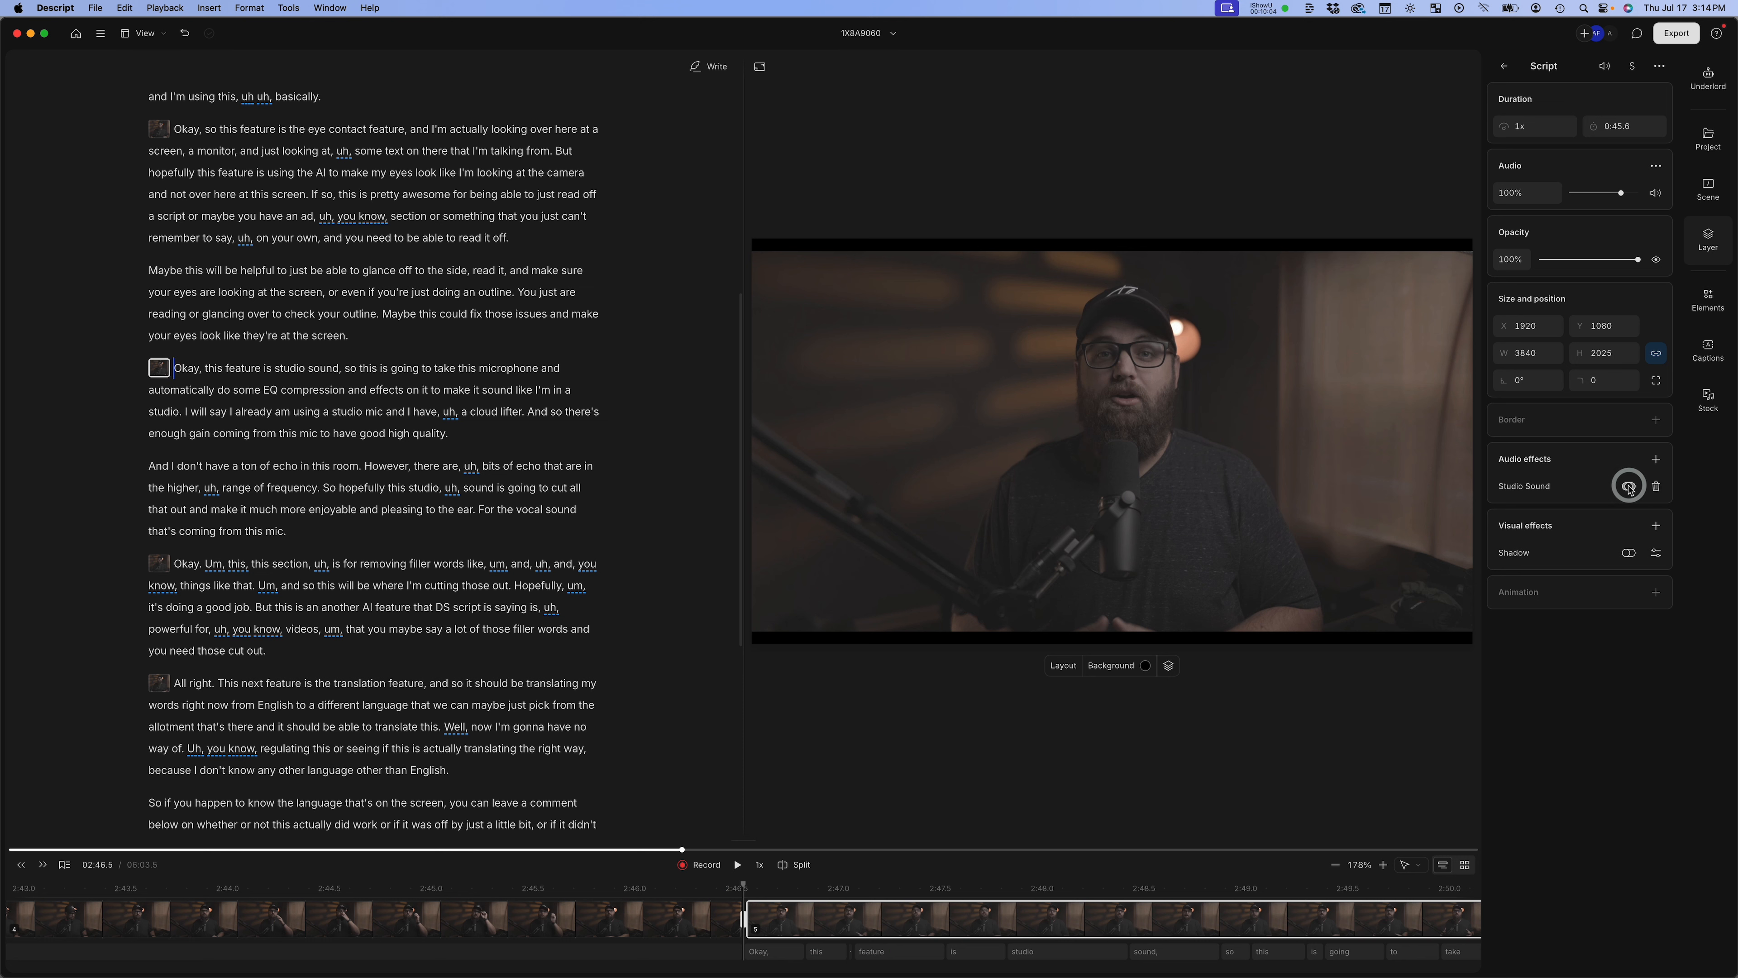
pyautogui.click(737, 866)
pyautogui.click(738, 865)
pyautogui.click(1629, 486)
pyautogui.click(738, 866)
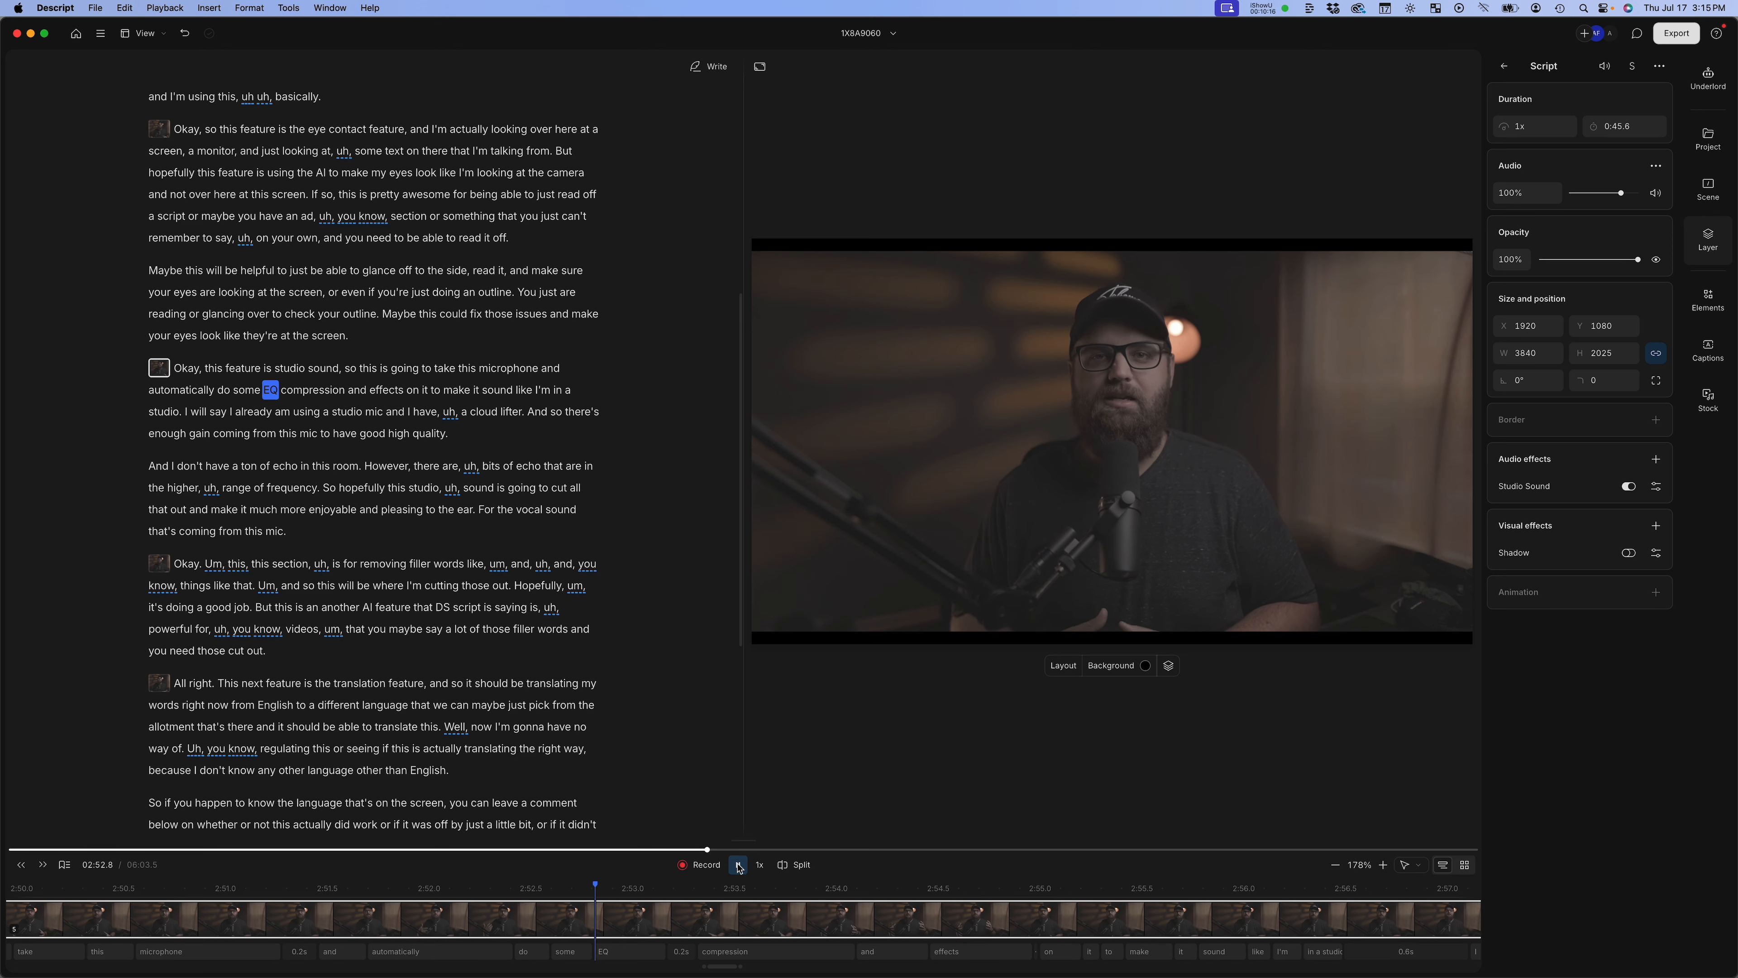
pyautogui.click(738, 866)
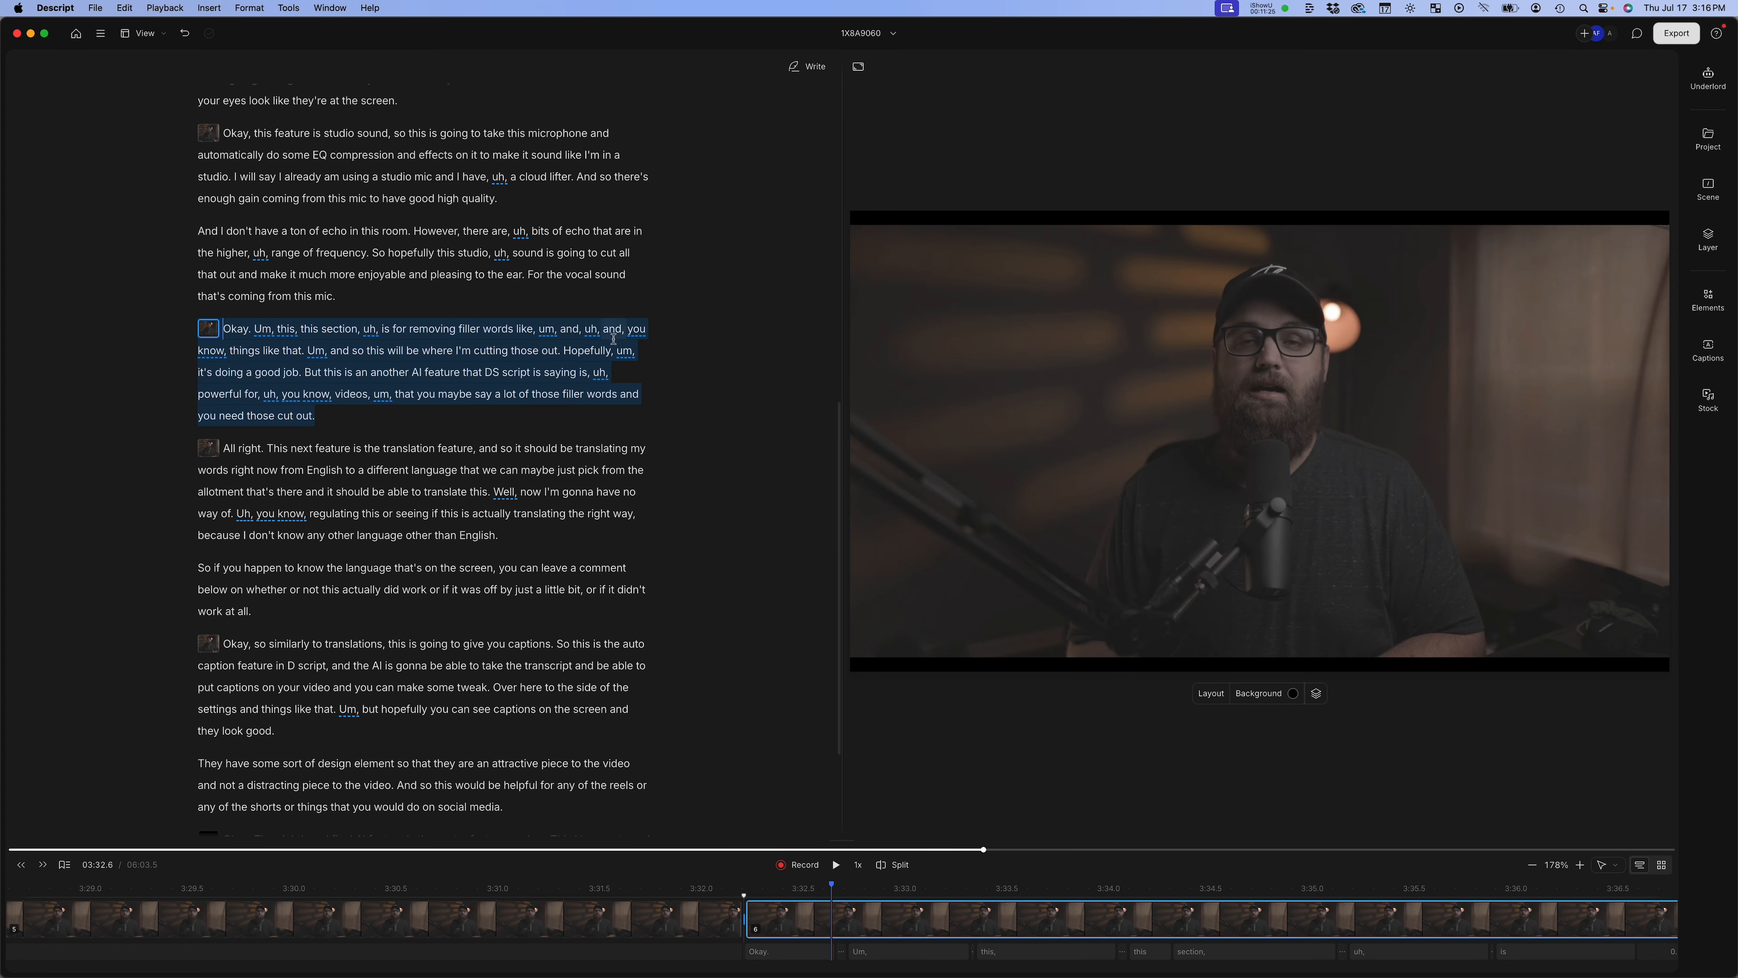
# Play the filler words scene from its beginning to hear the unedited speech, then return the playhead to the scene's start
pyautogui.click(757, 888)
pyautogui.click(843, 870)
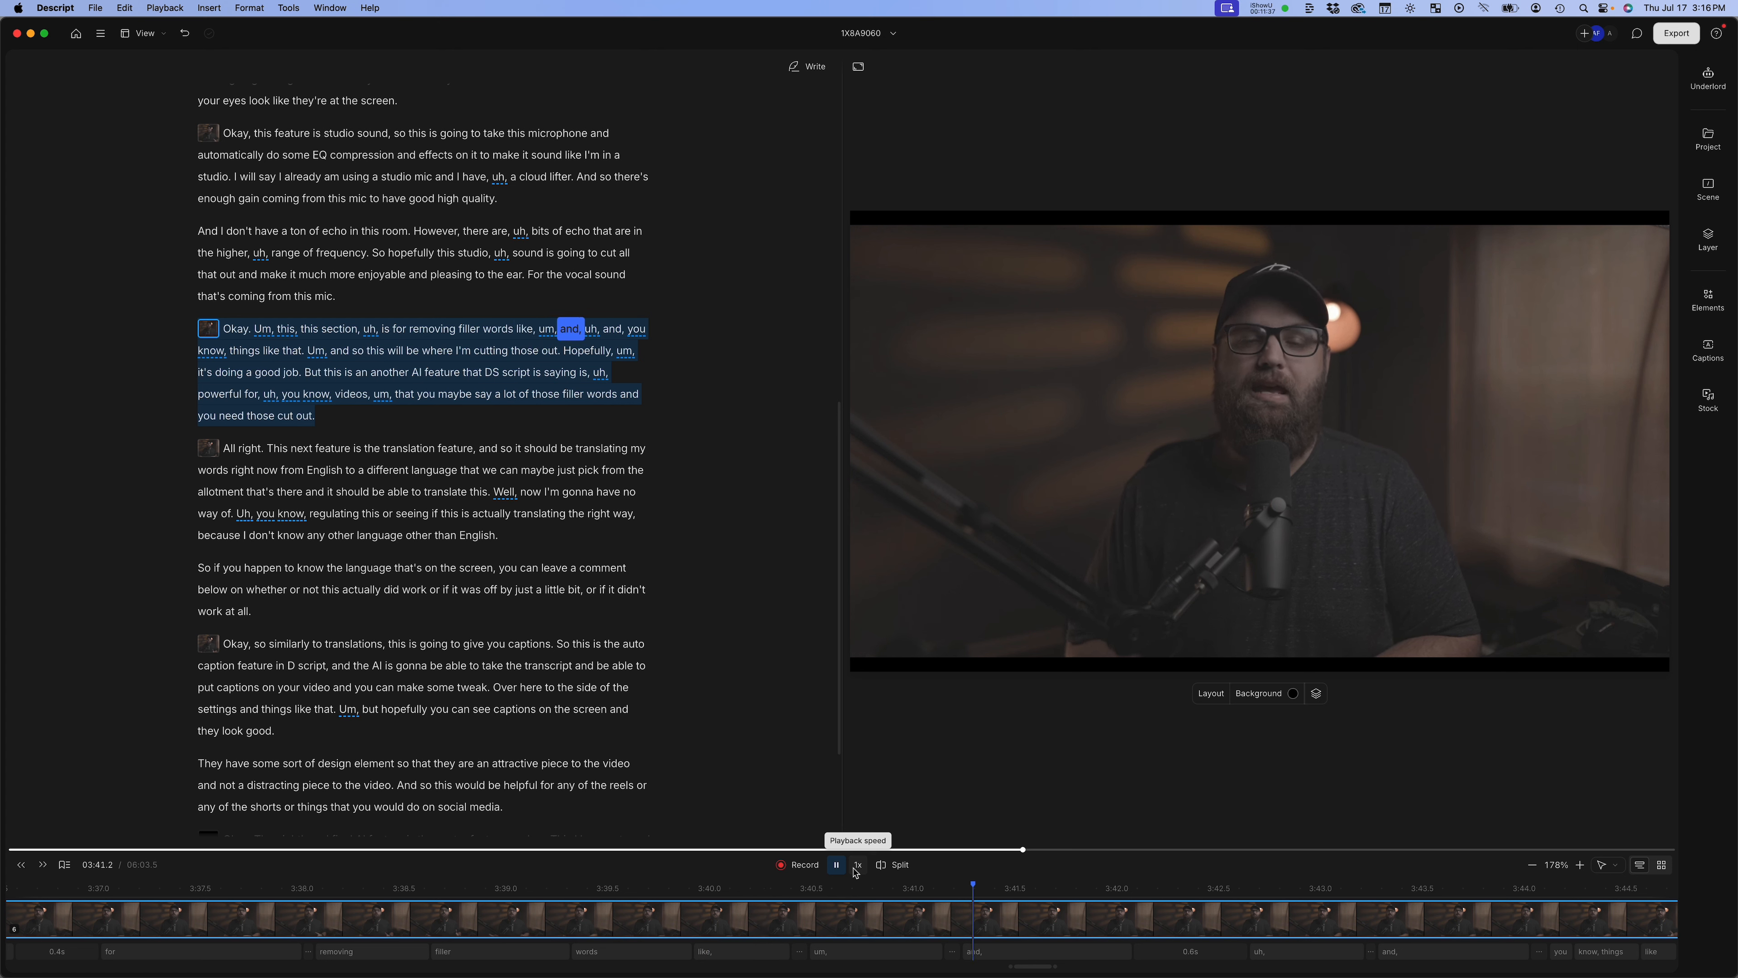
pyautogui.click(836, 864)
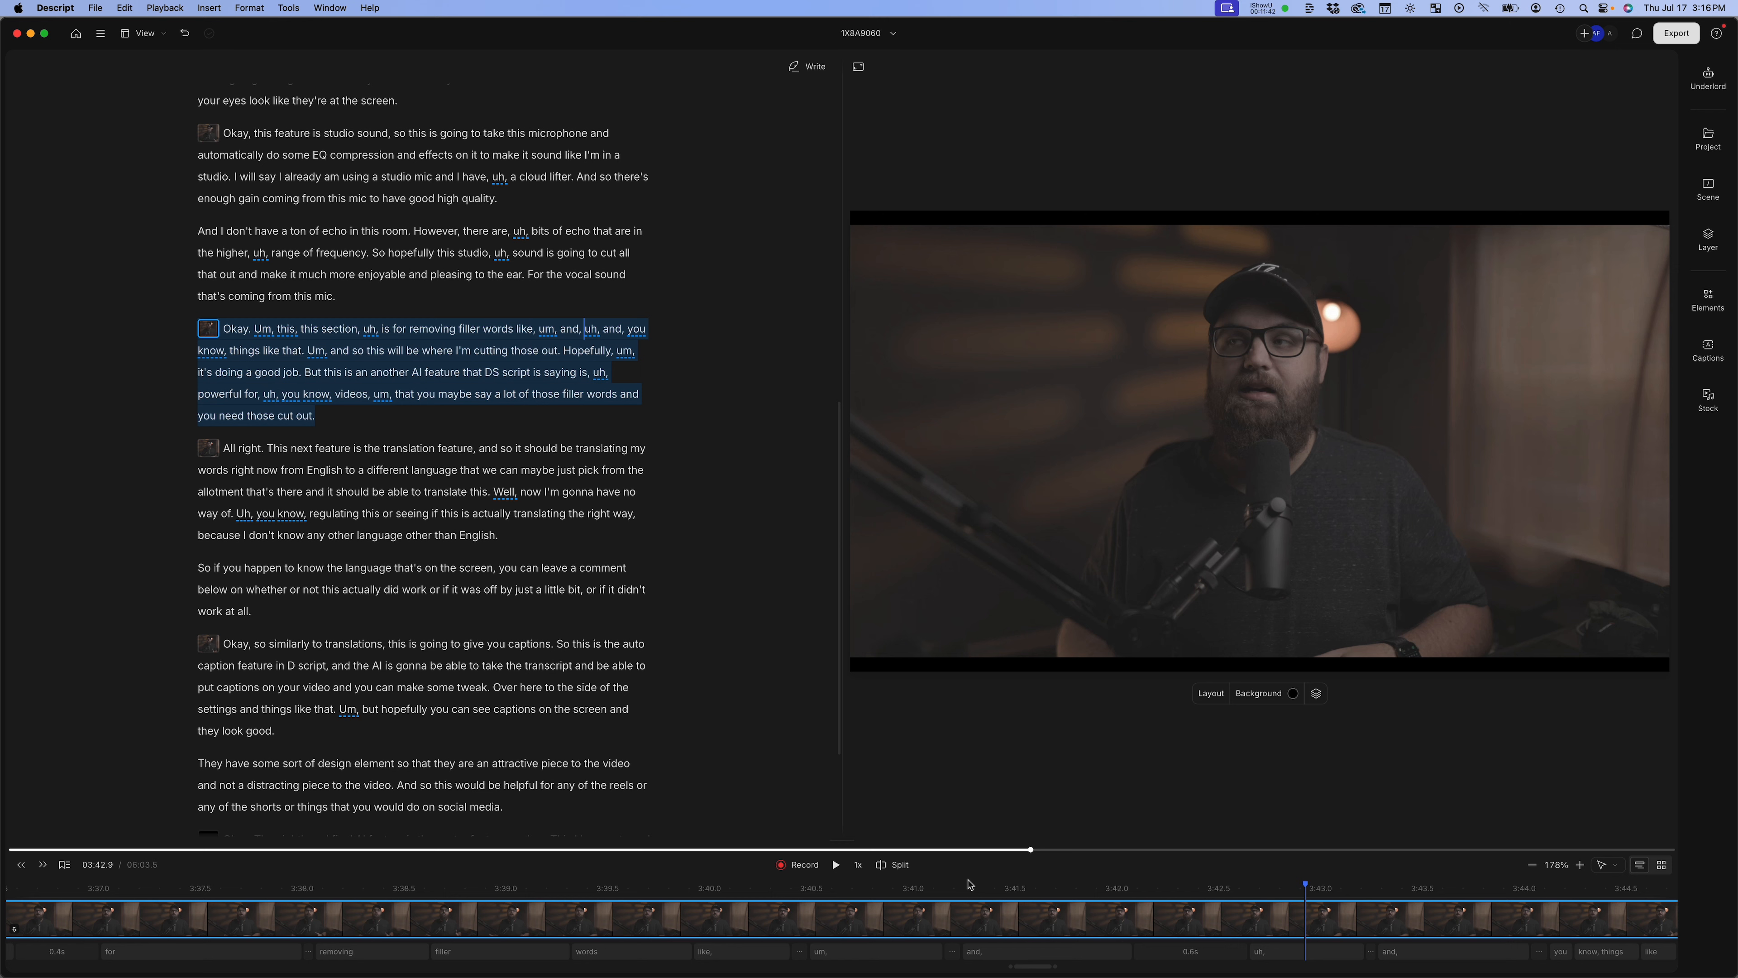
pyautogui.hscroll(-10, 1231, 914)
pyautogui.click(1532, 864)
pyautogui.click(592, 887)
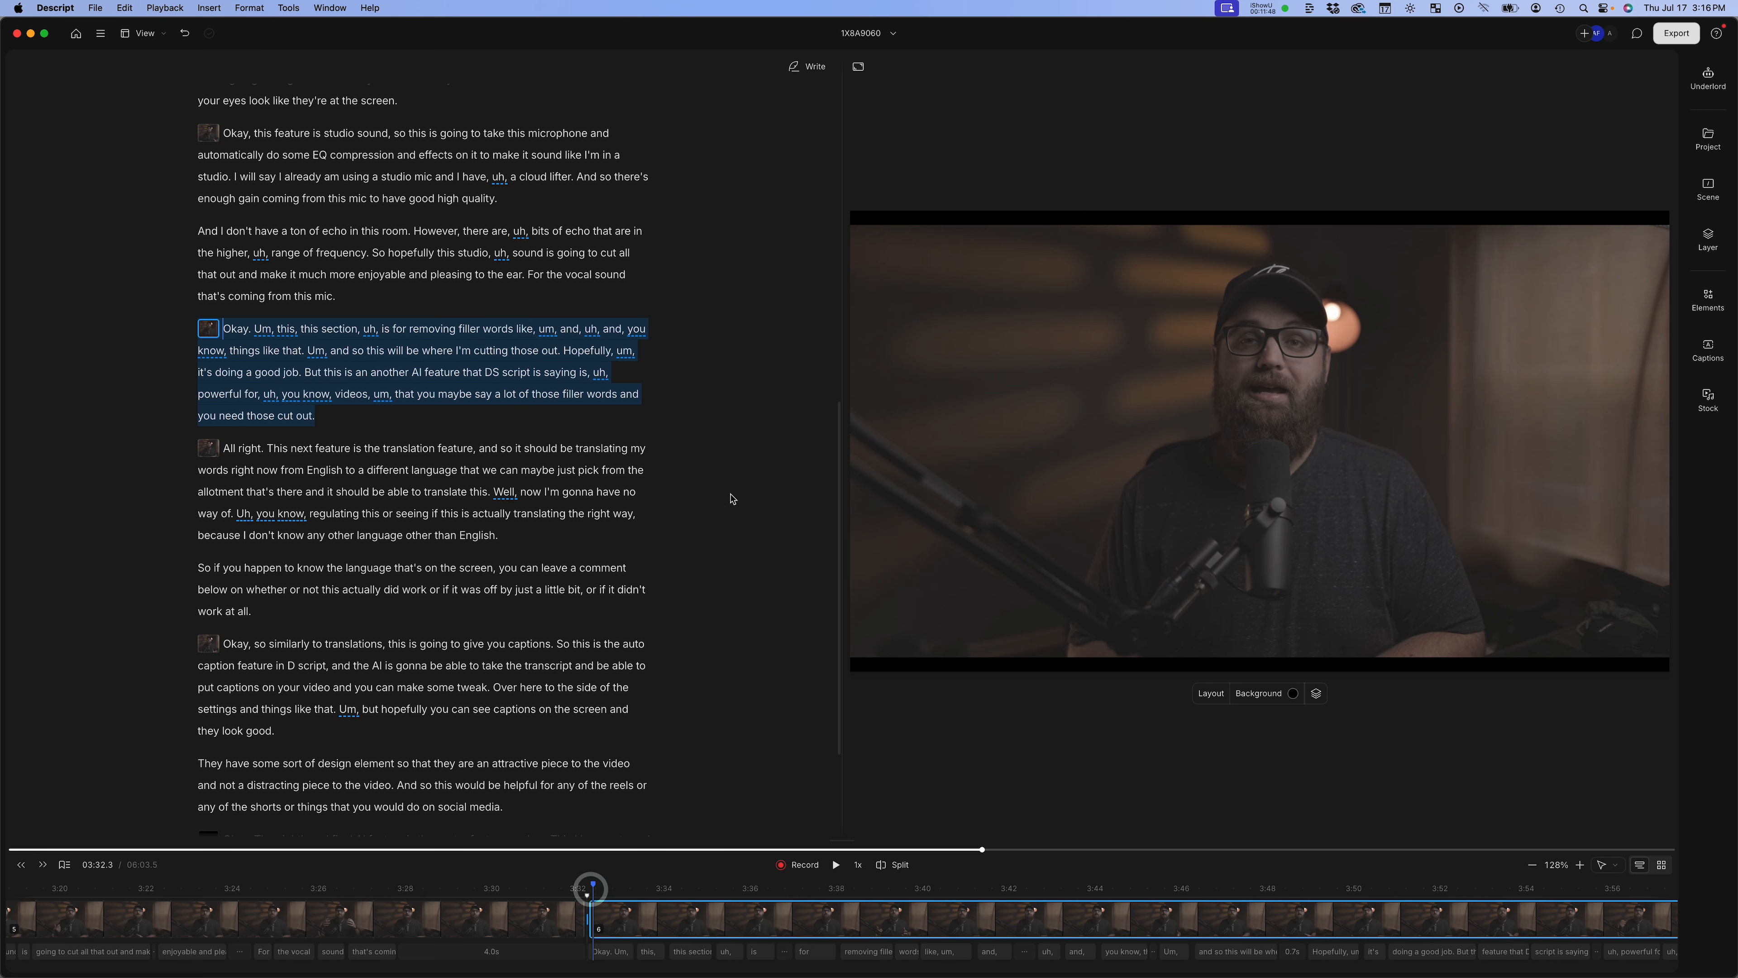
# Find all filler words with Underlord's Remove filler words tool and remove every match using the Delete option
pyautogui.click(1500, 264)
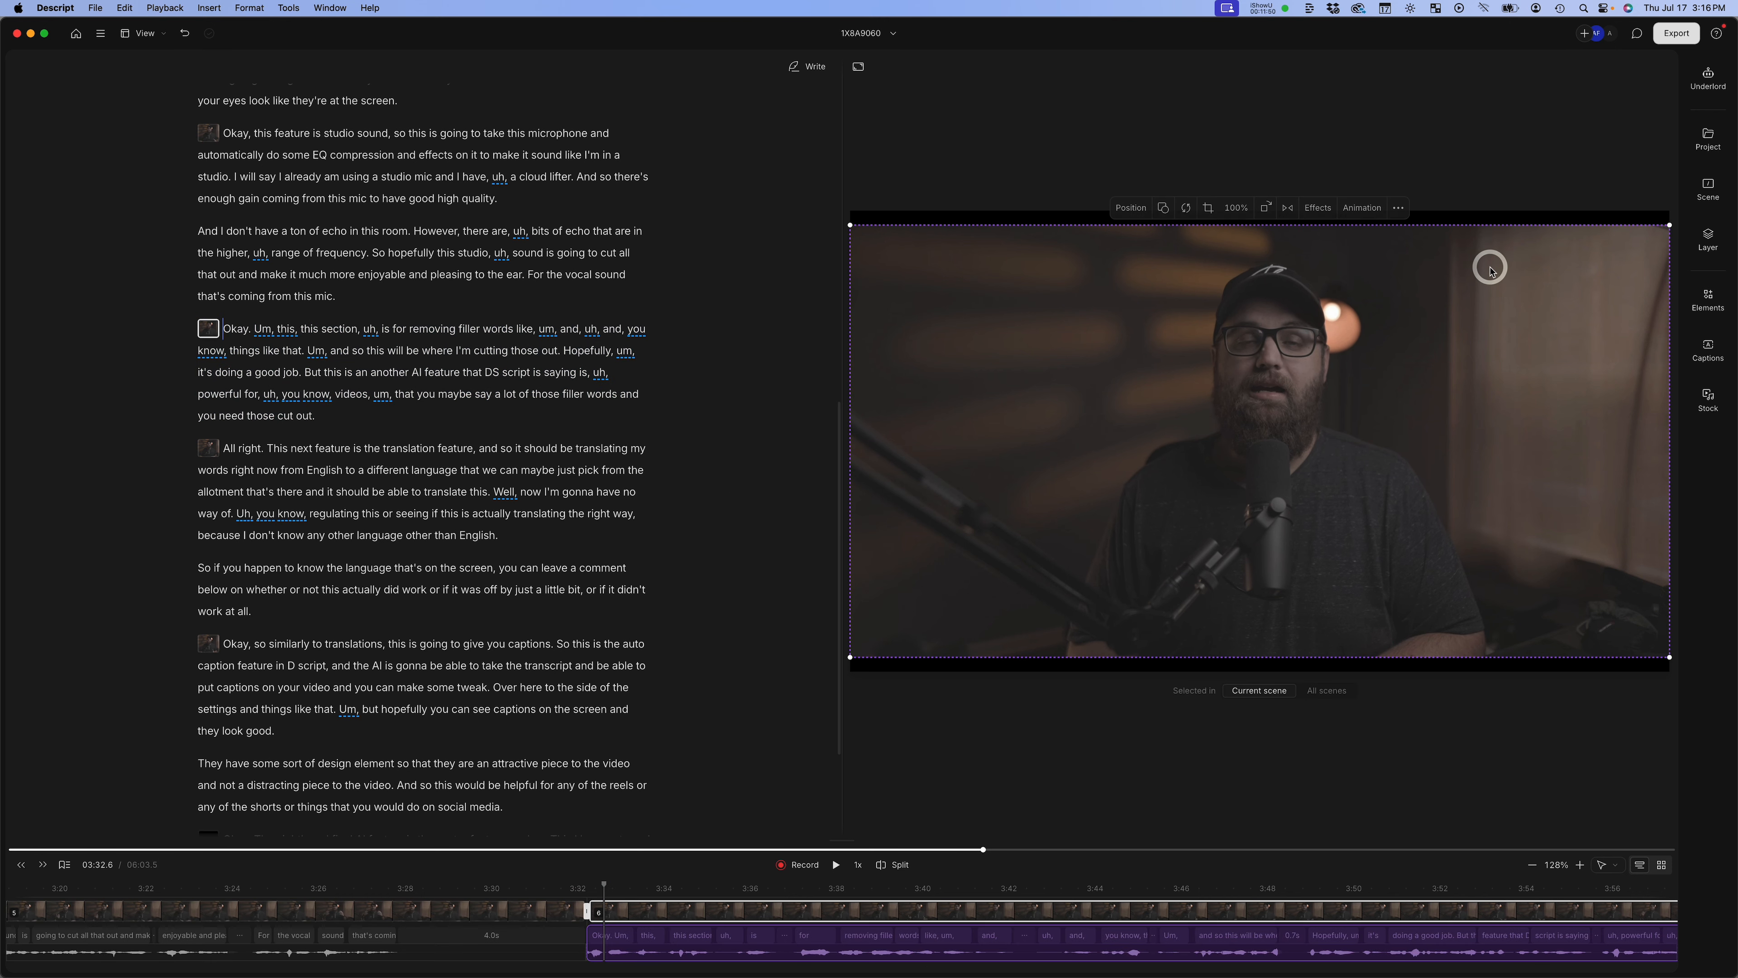
pyautogui.click(1715, 80)
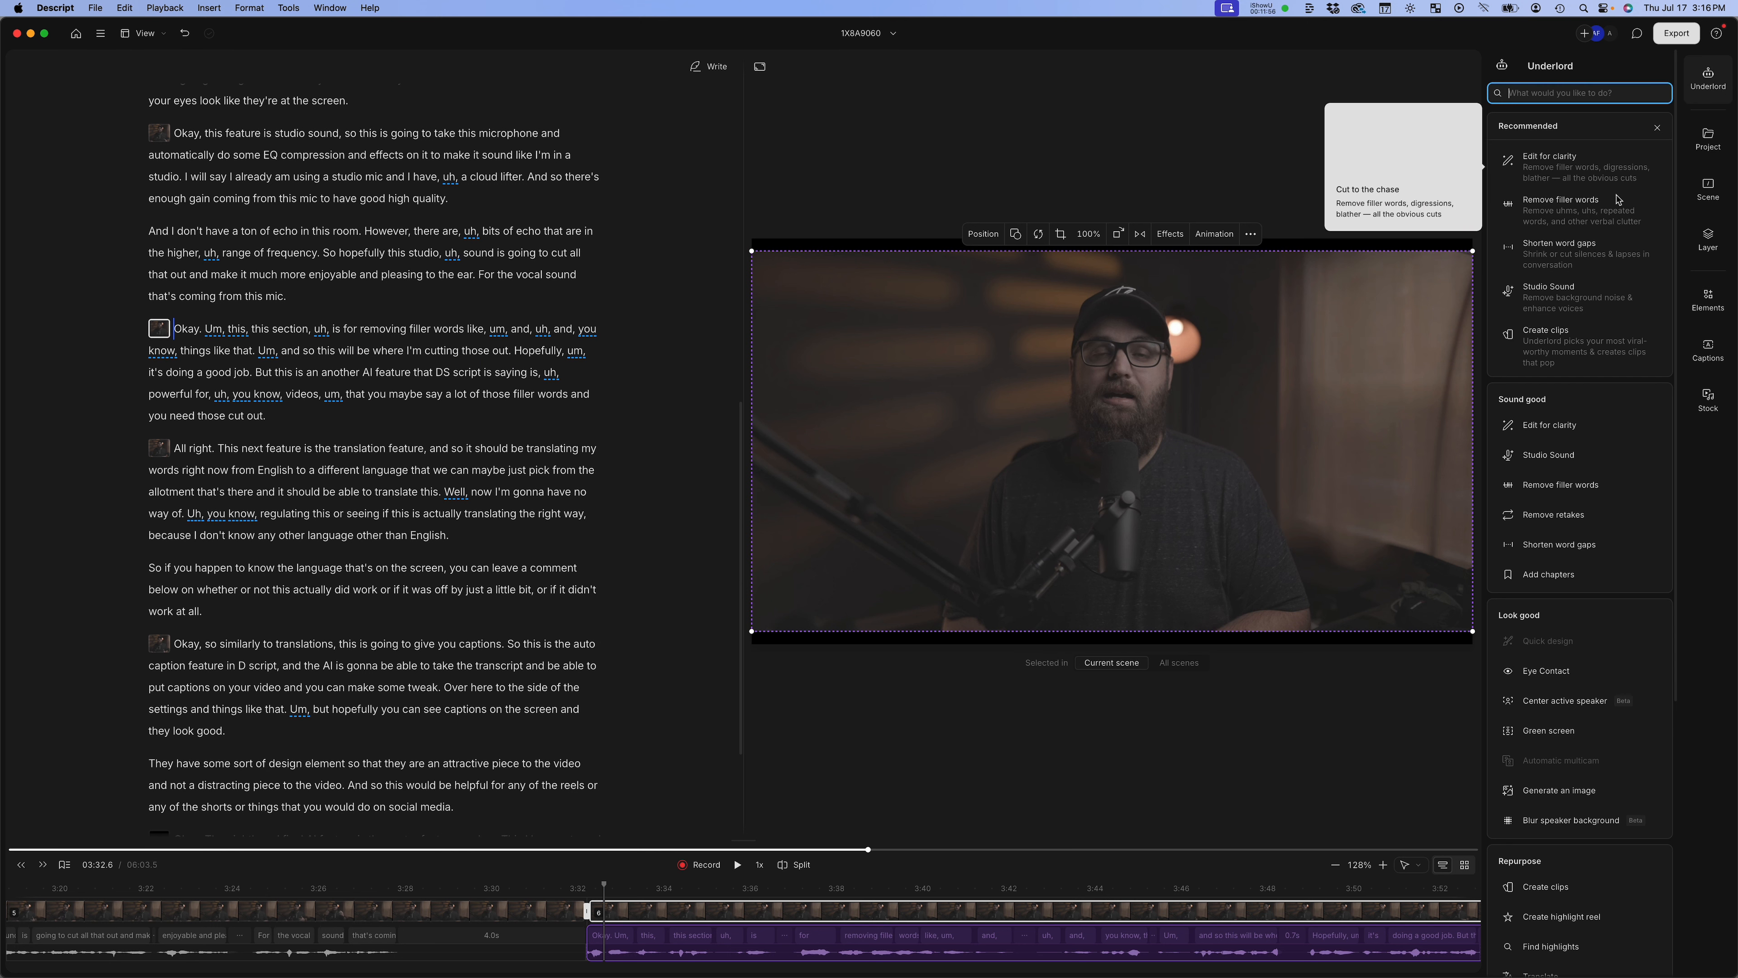
pyautogui.moveTo(1545, 312)
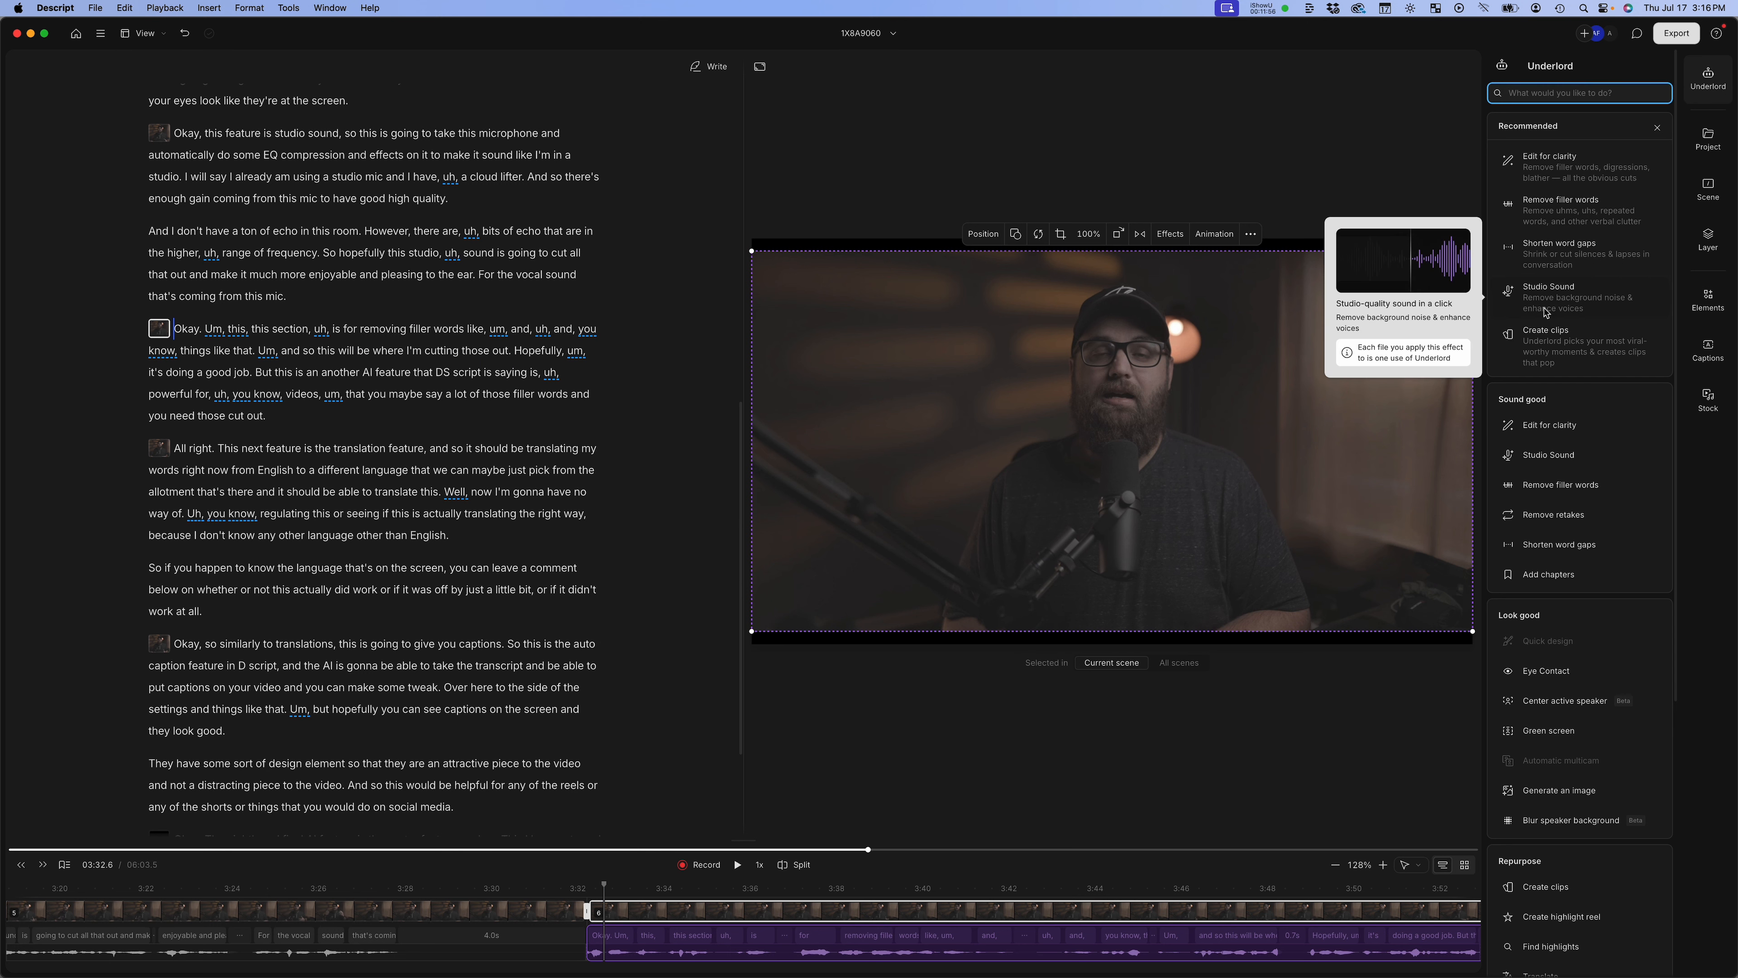
pyautogui.click(1562, 217)
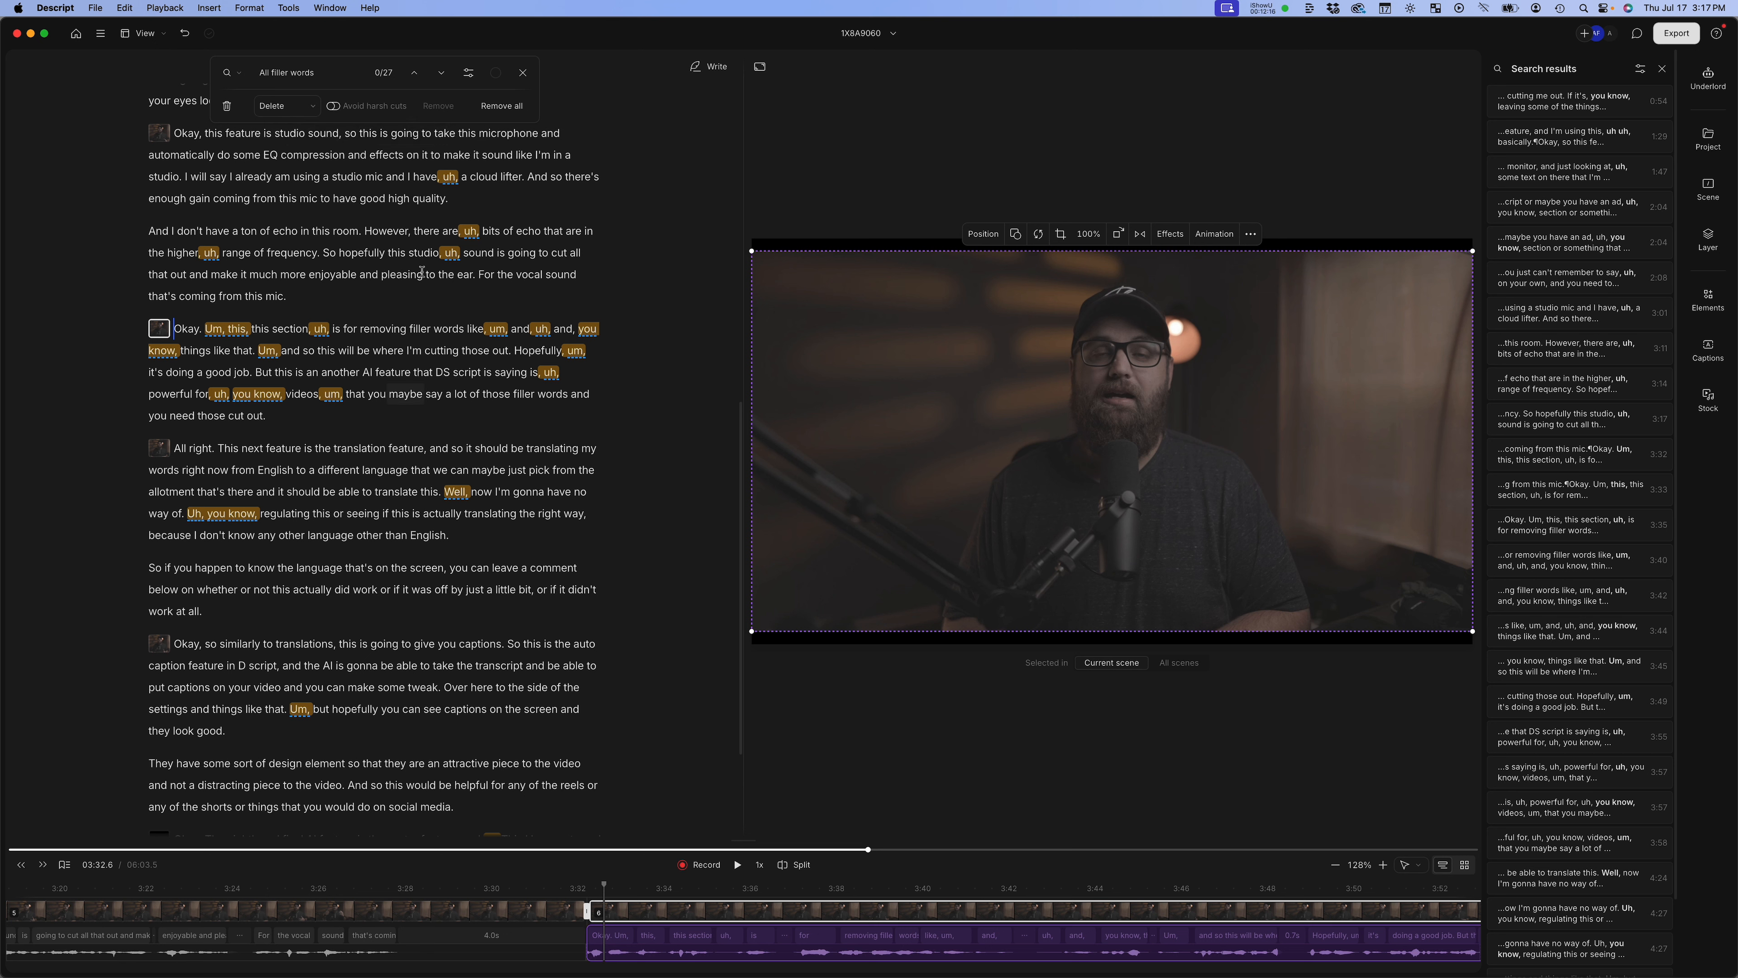
pyautogui.click(290, 107)
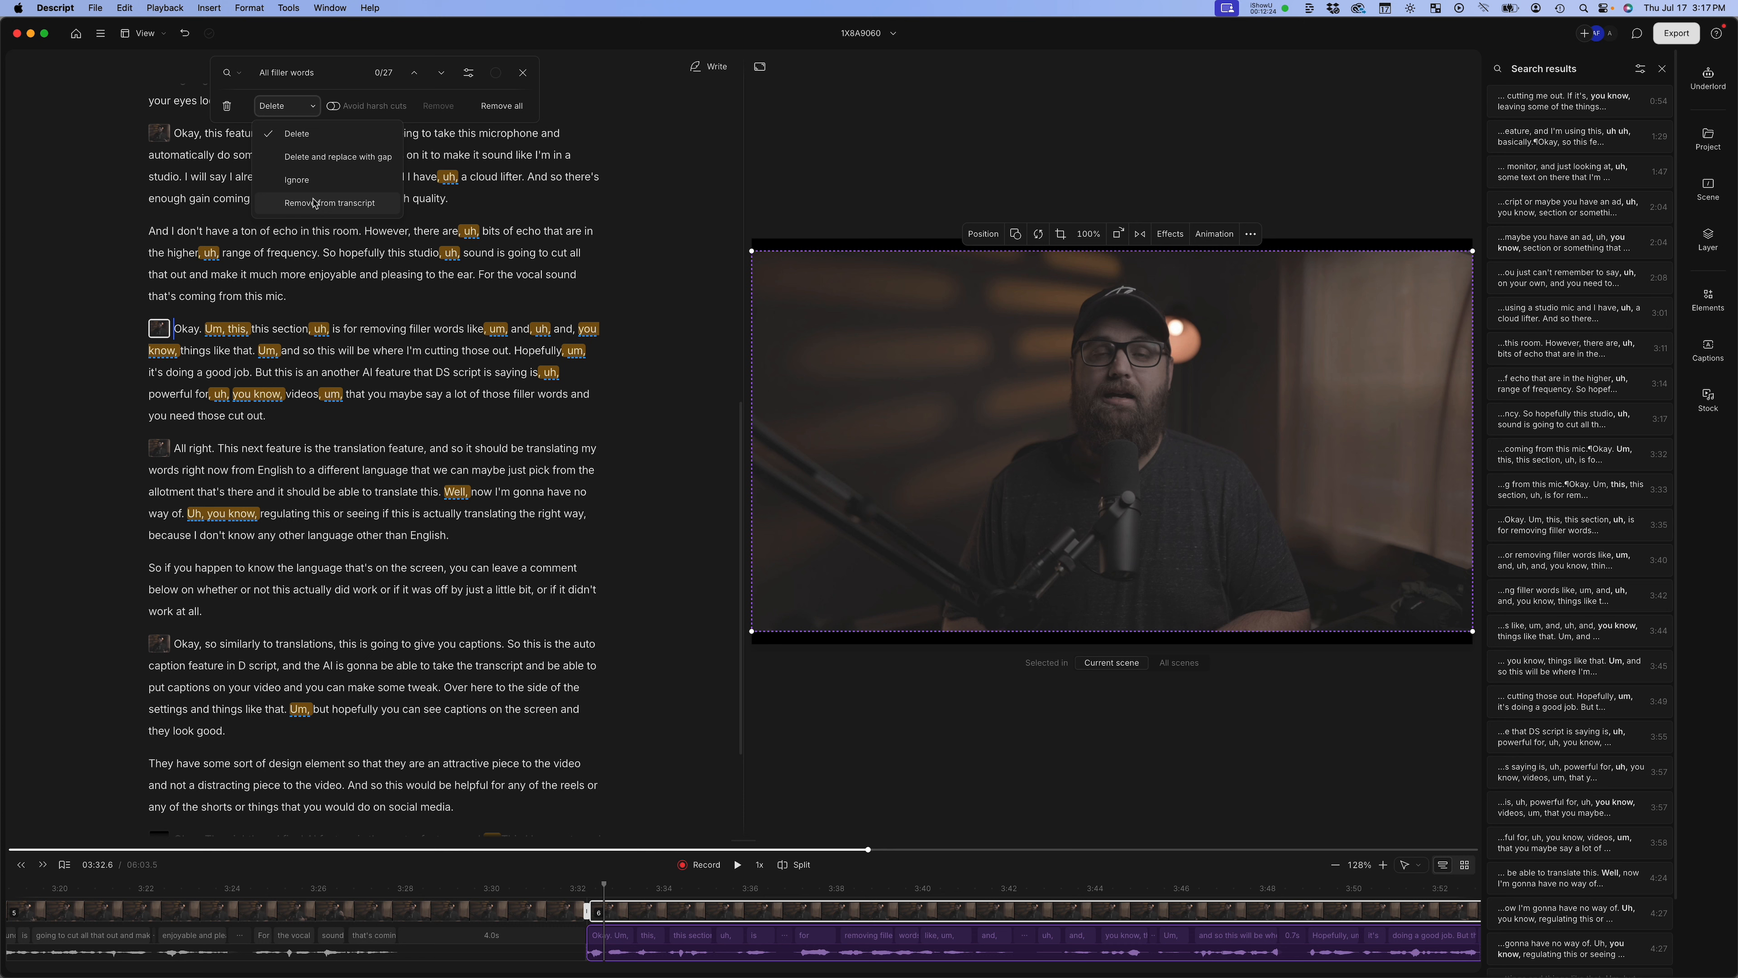
pyautogui.click(298, 135)
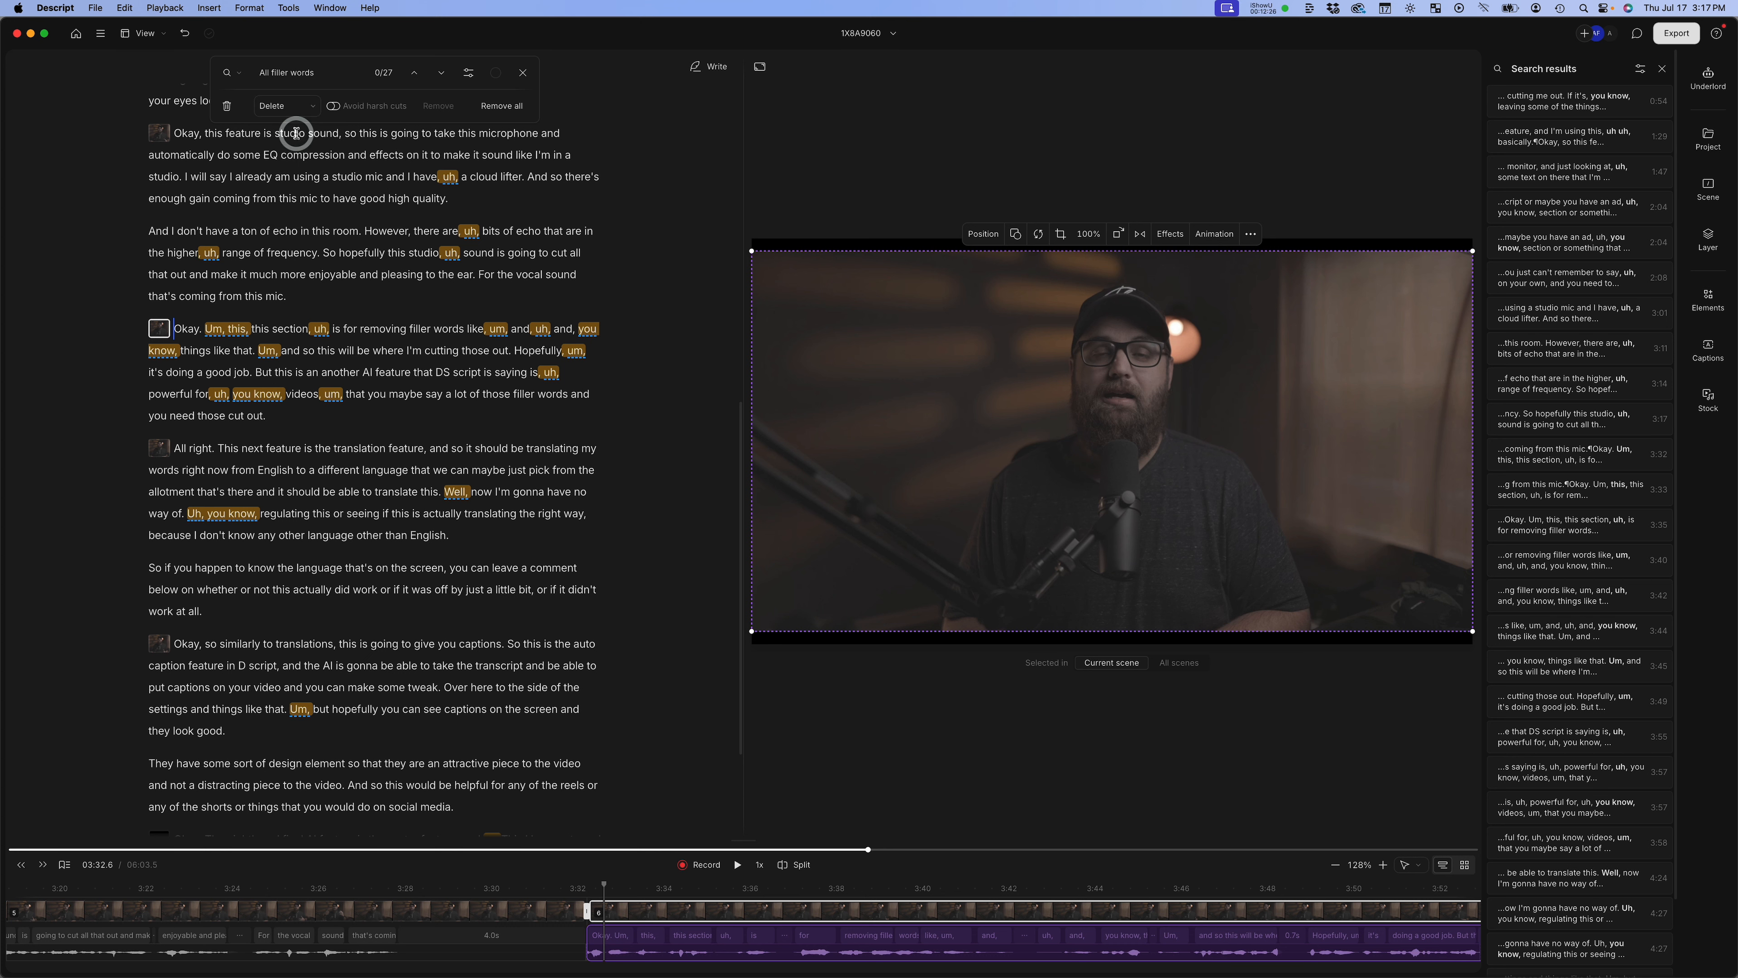
pyautogui.click(498, 107)
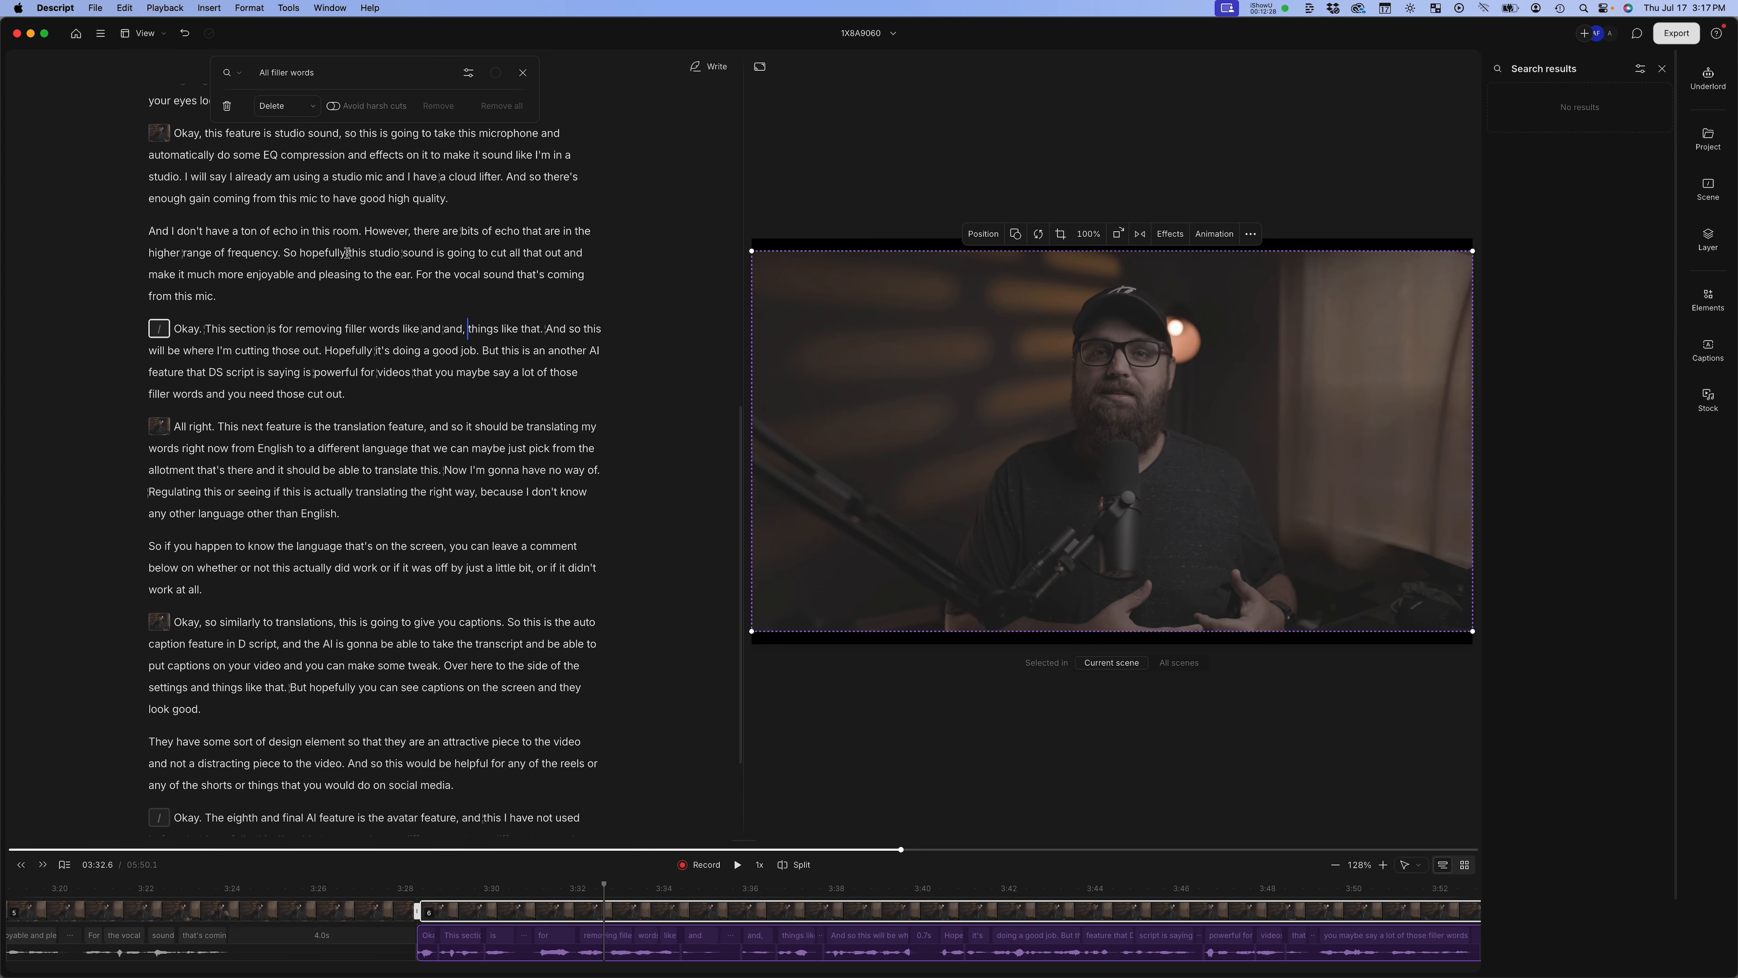
# Play the cleaned filler words scene from its start and delete the repeated "and" after "filler words like"
pyautogui.click(173, 329)
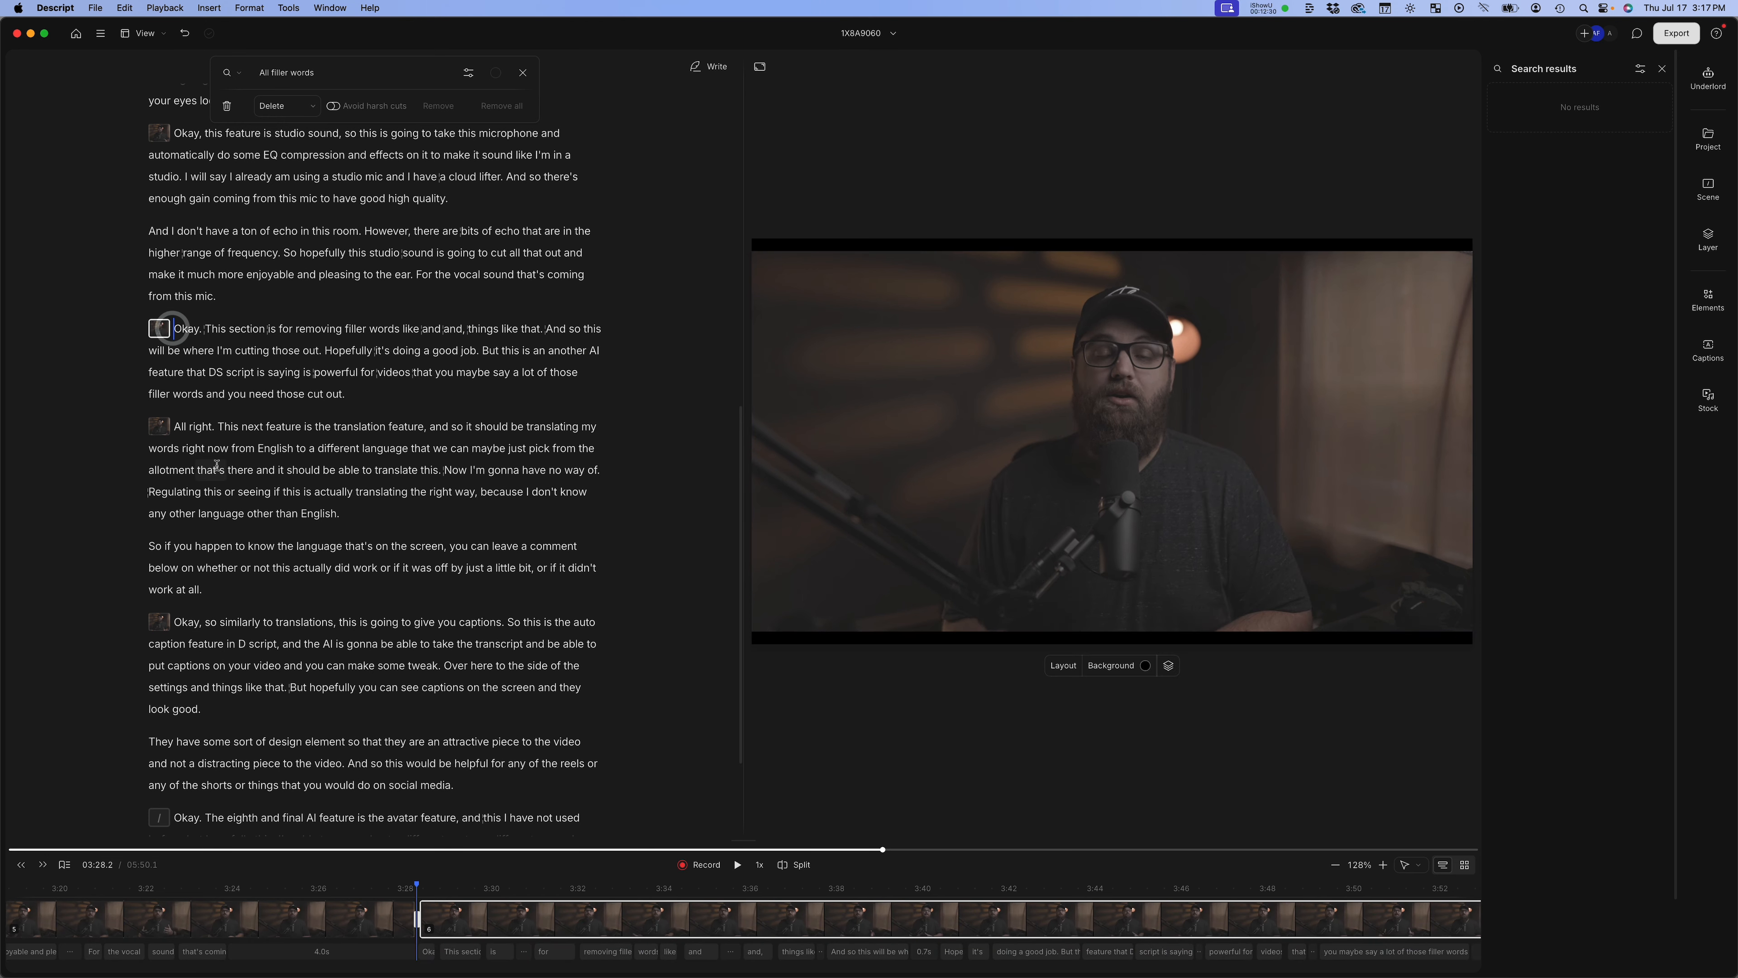
pyautogui.click(737, 864)
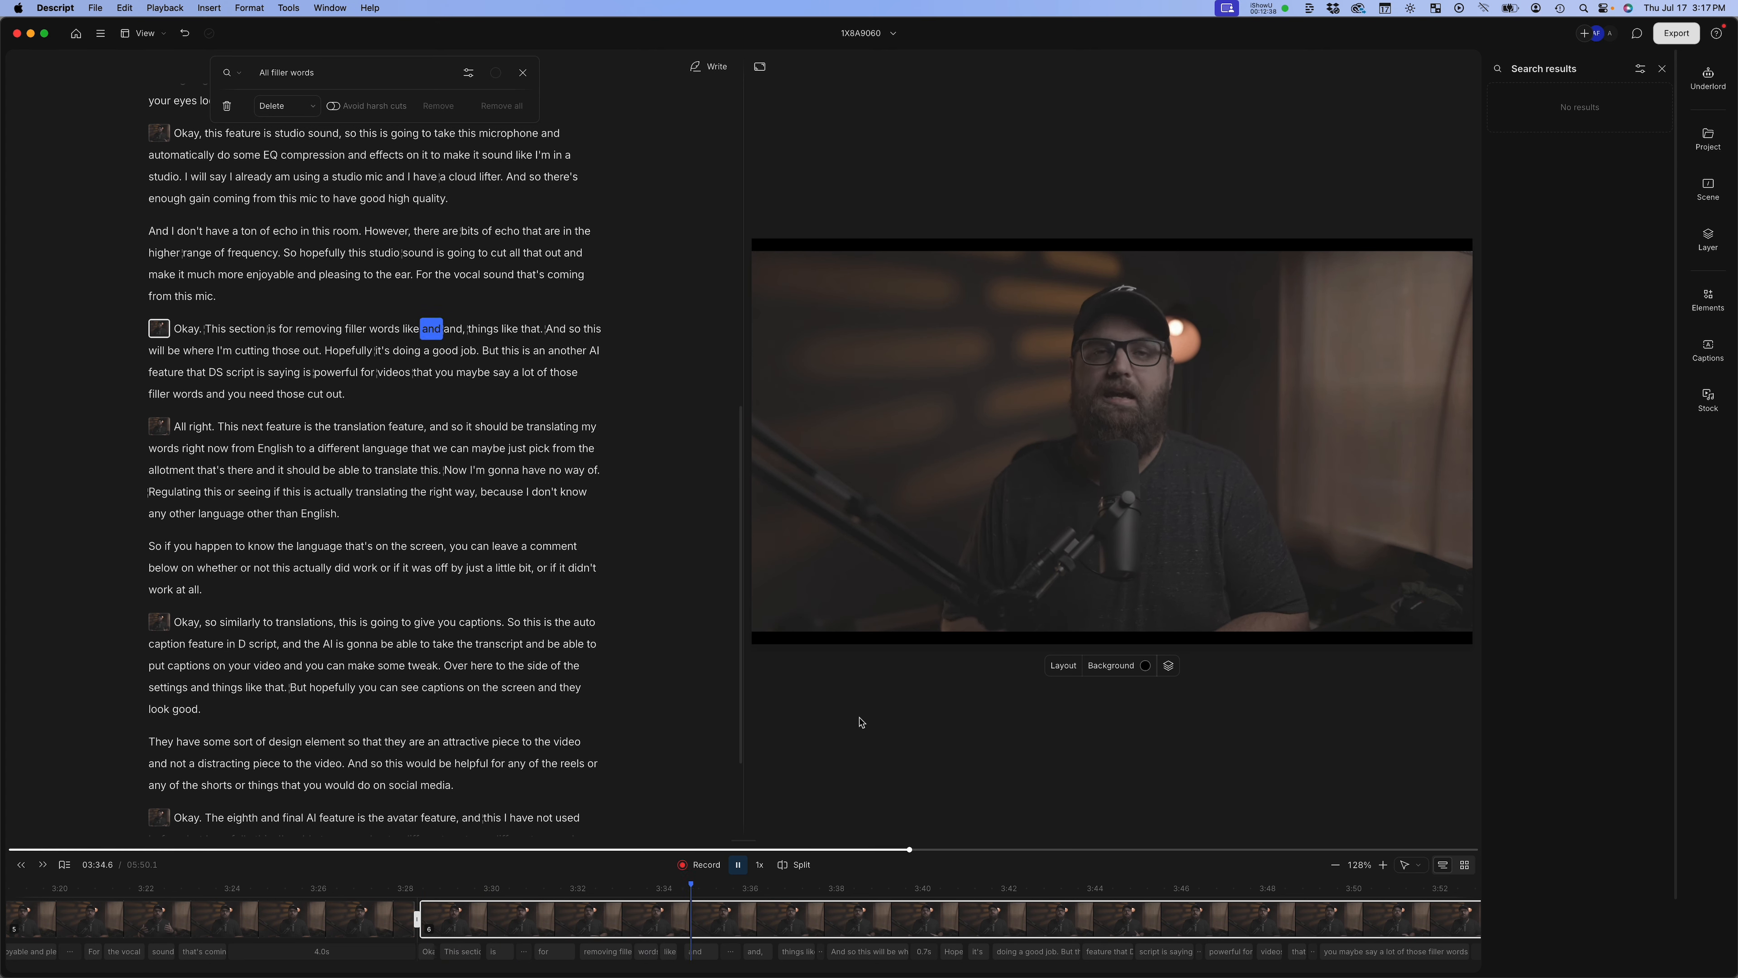
pyautogui.click(740, 864)
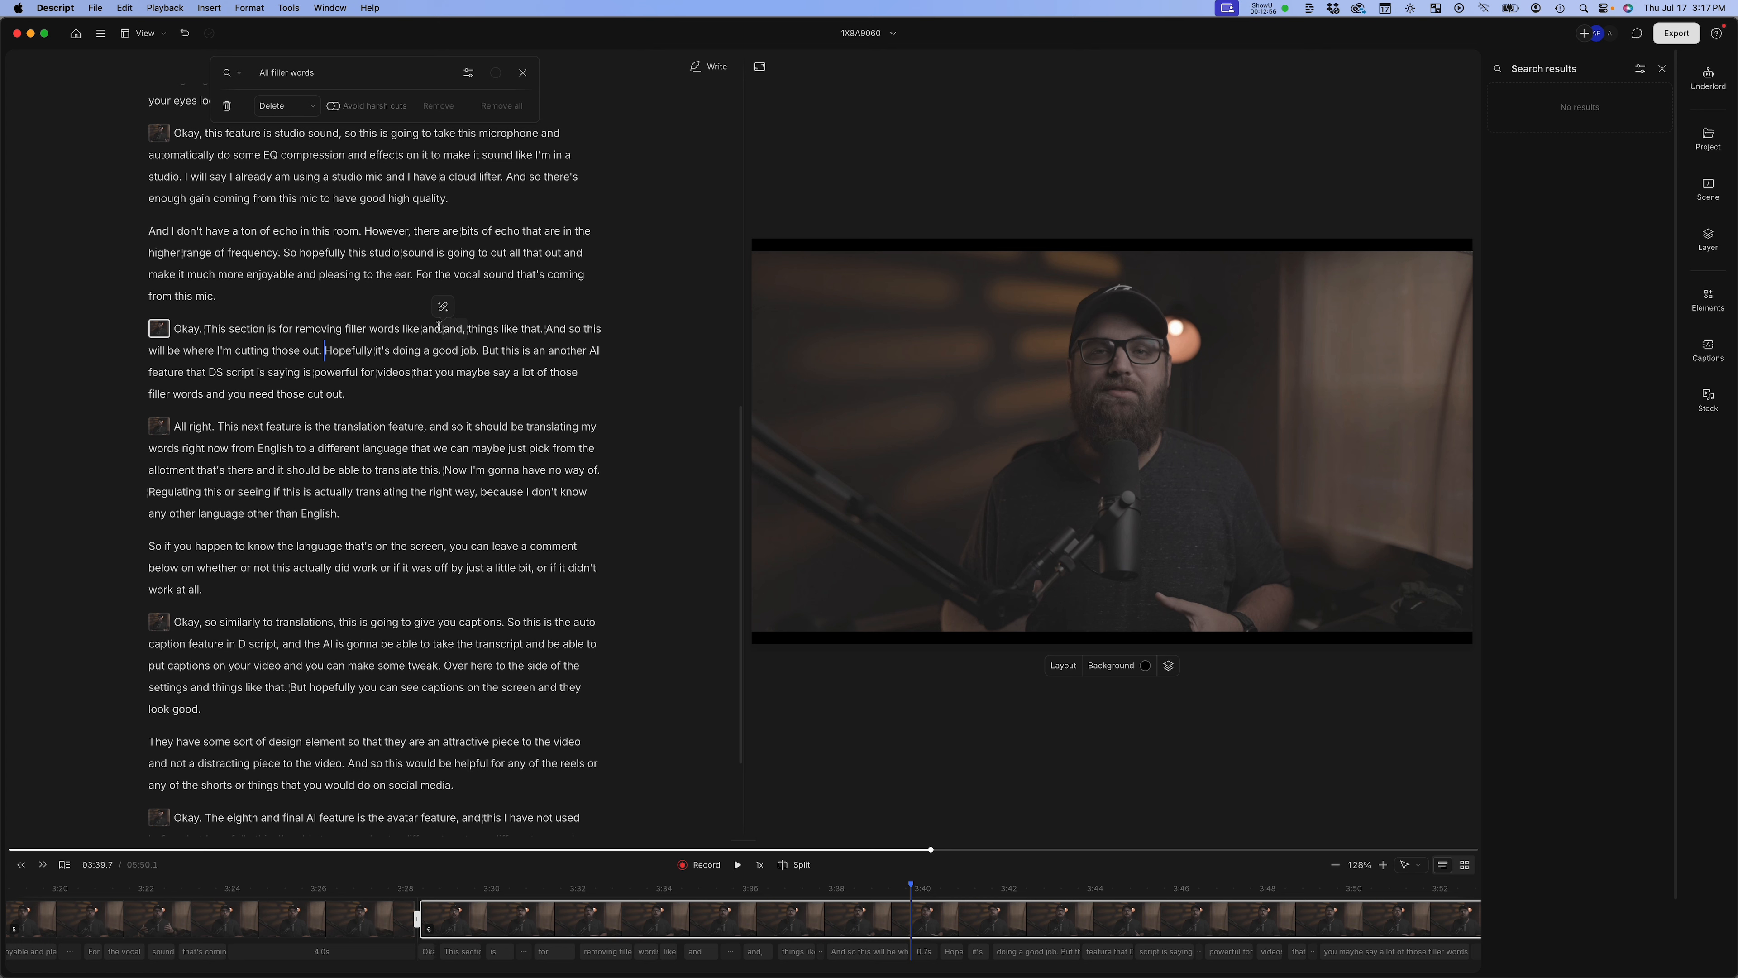
pyautogui.moveTo(416, 328); pyautogui.dragTo(445, 330)
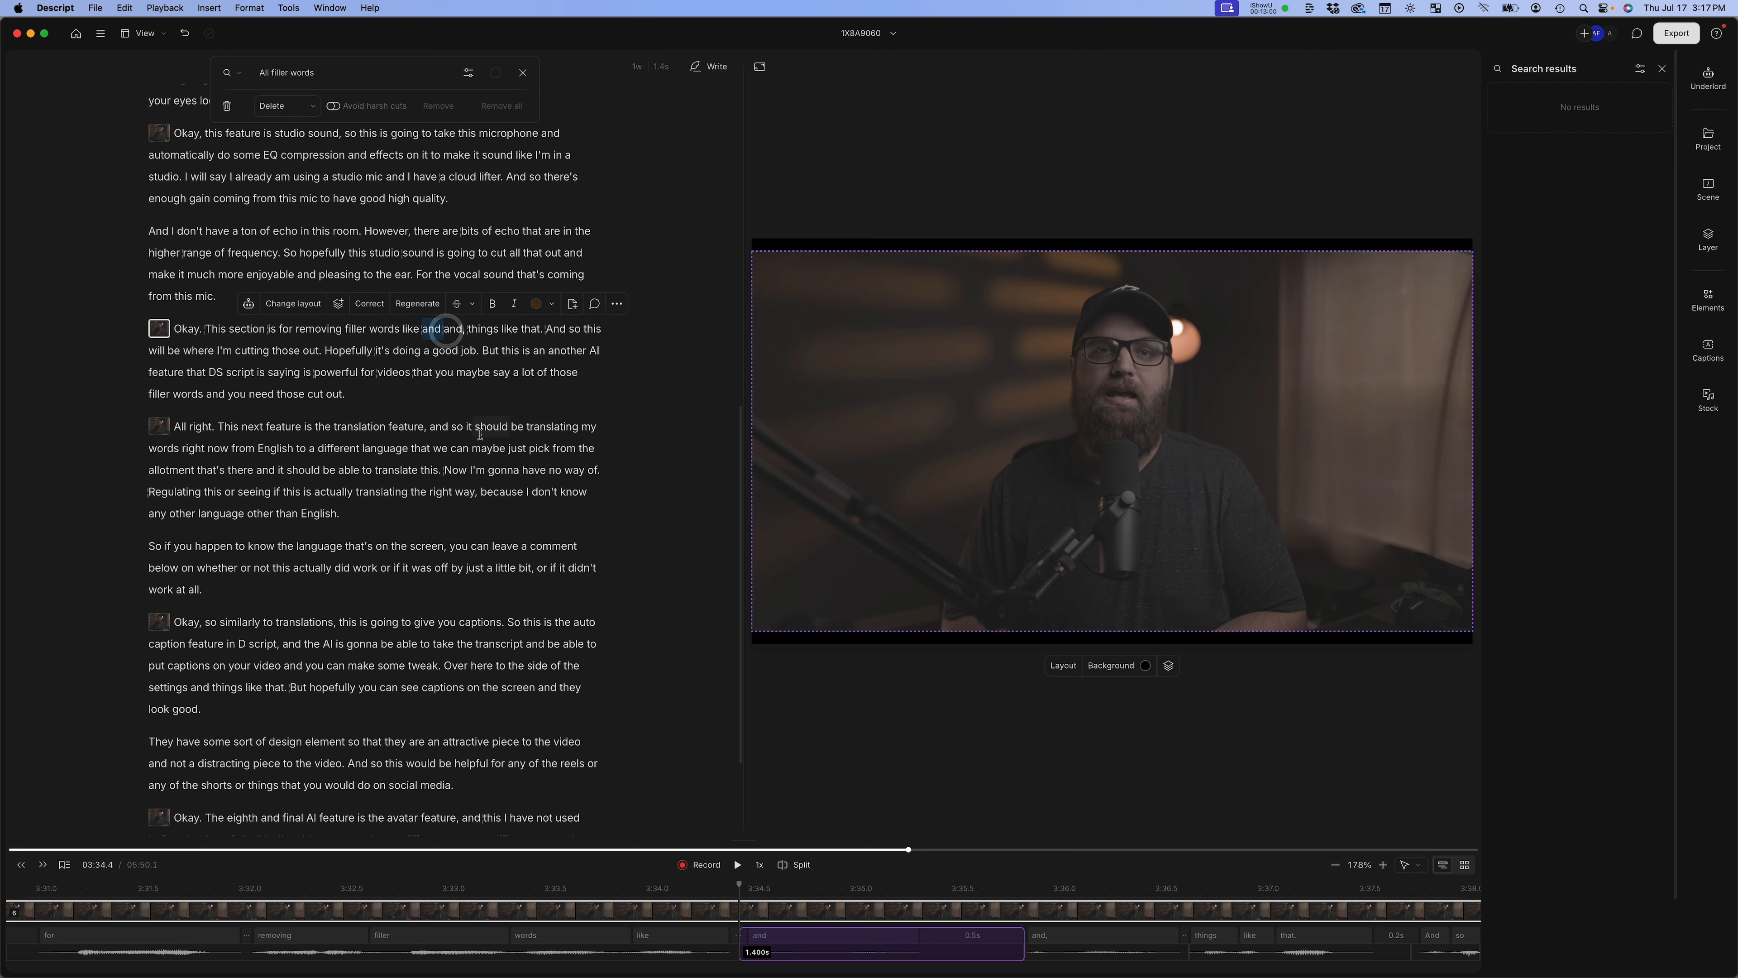
pyautogui.press('BackSpace')
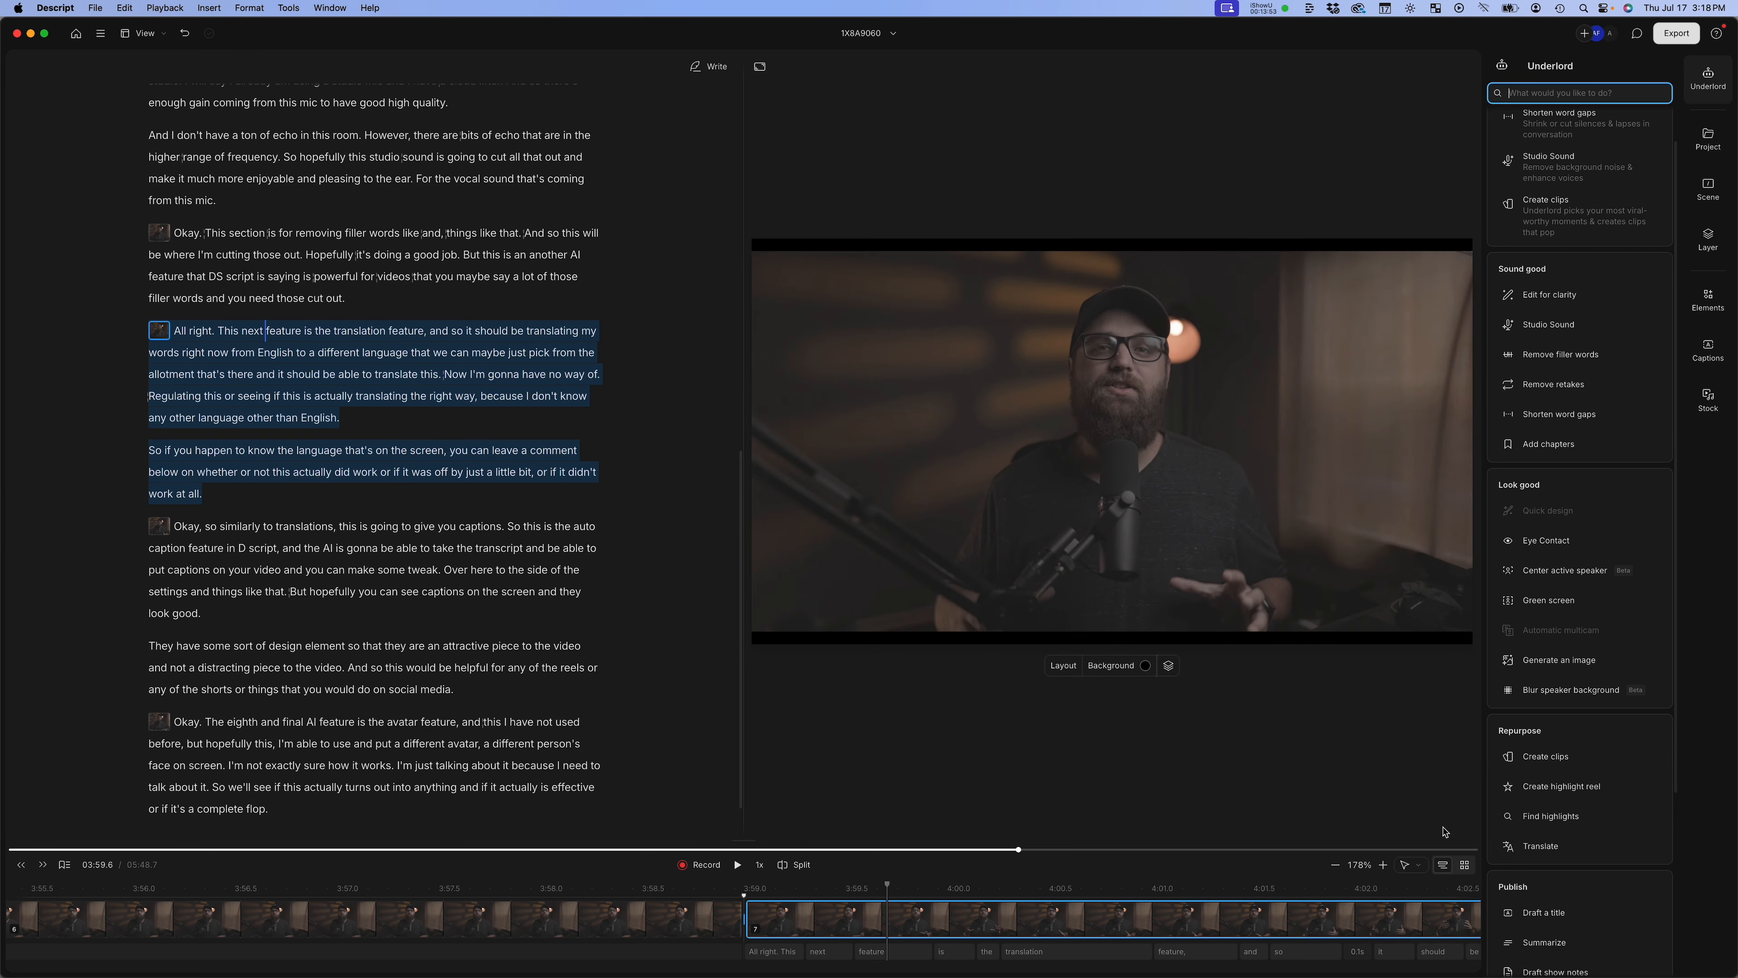
# Start an Underlord translation of the transcript and choose Spanish as the target language
pyautogui.click(1545, 848)
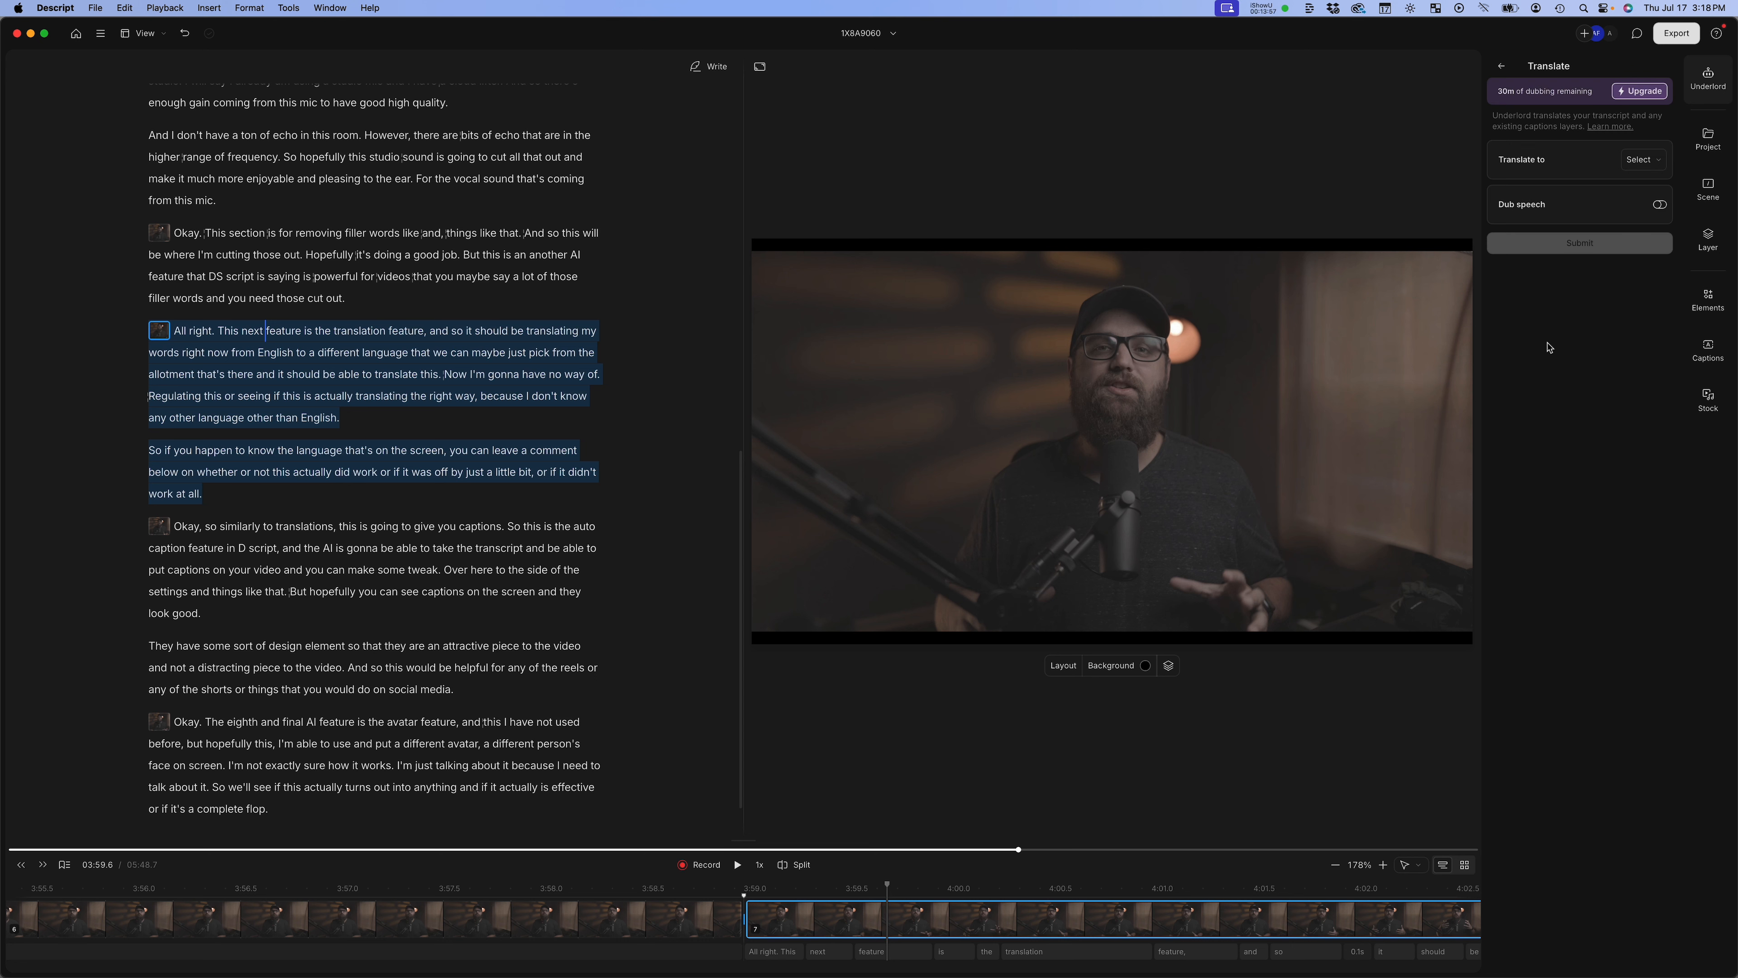
pyautogui.click(1641, 159)
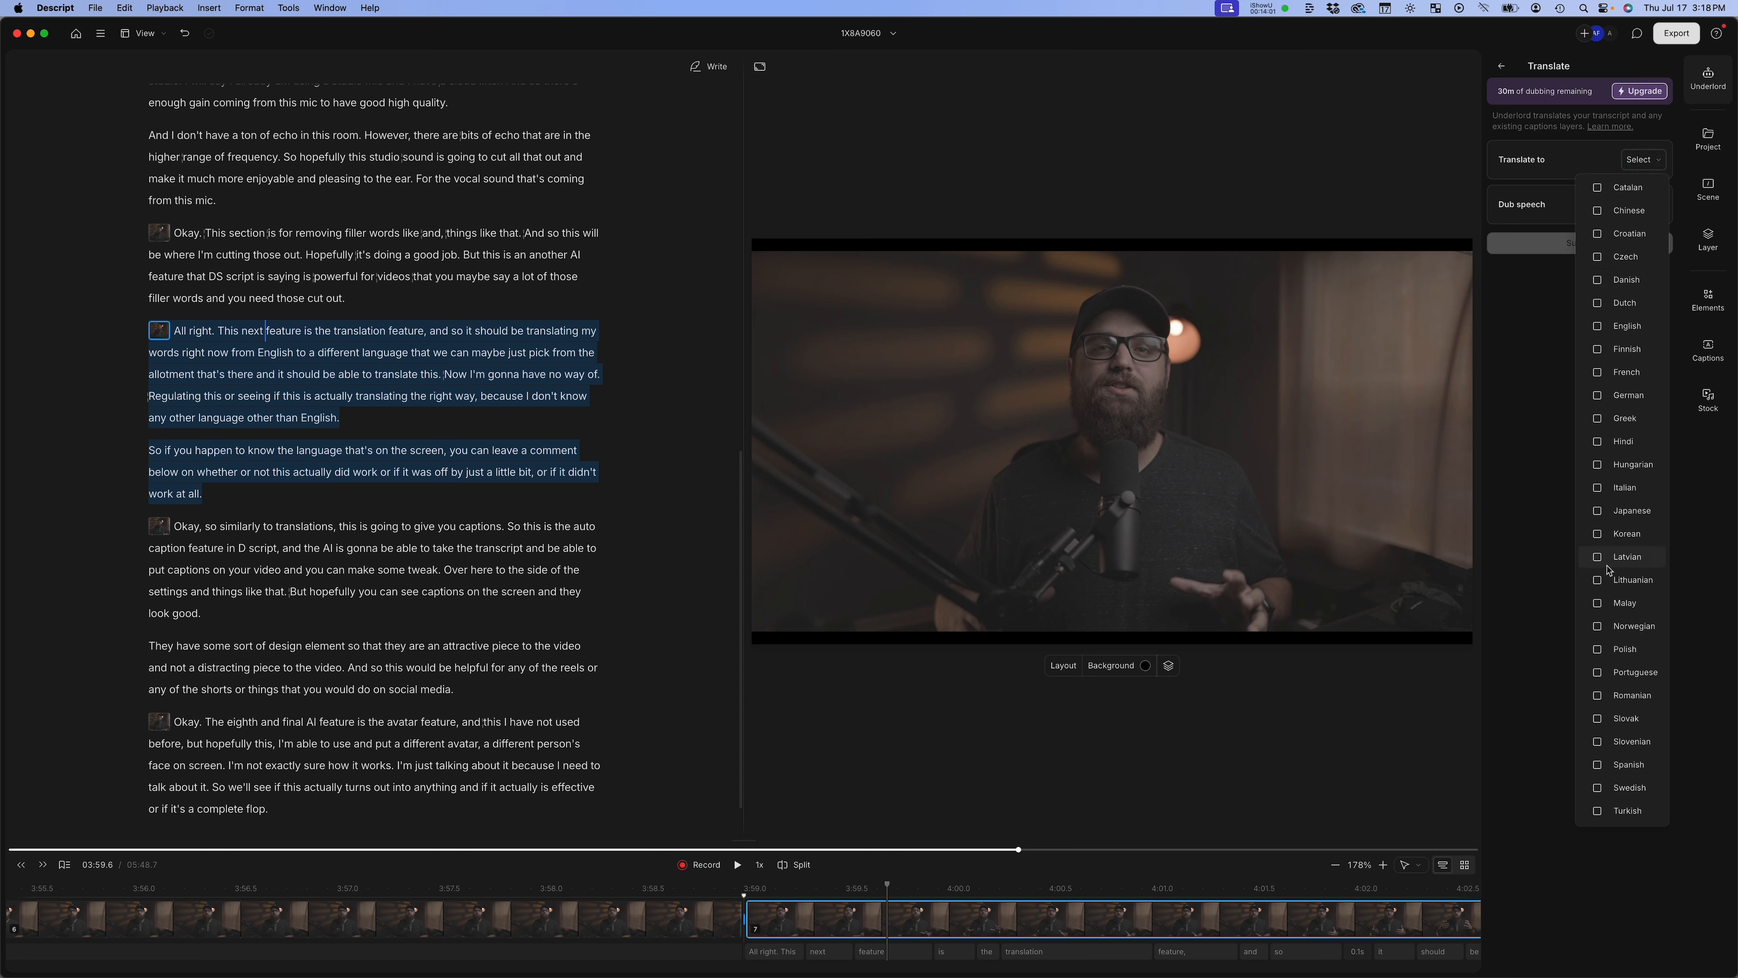
pyautogui.click(1597, 764)
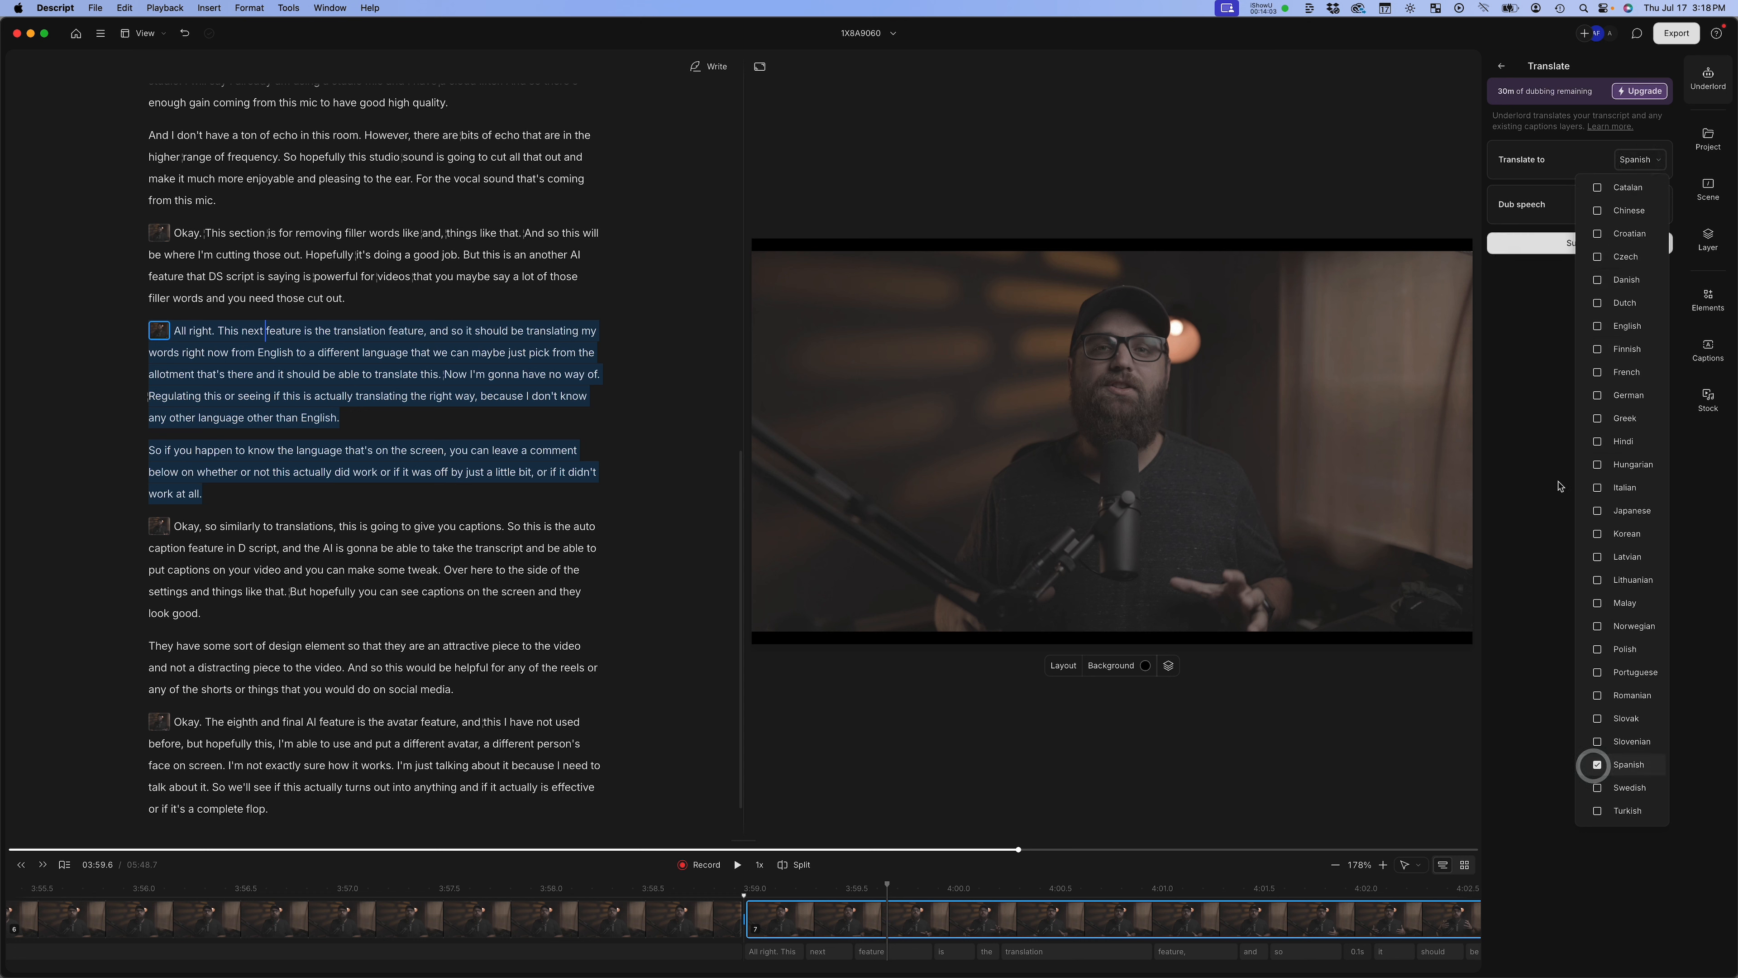
pyautogui.click(1524, 275)
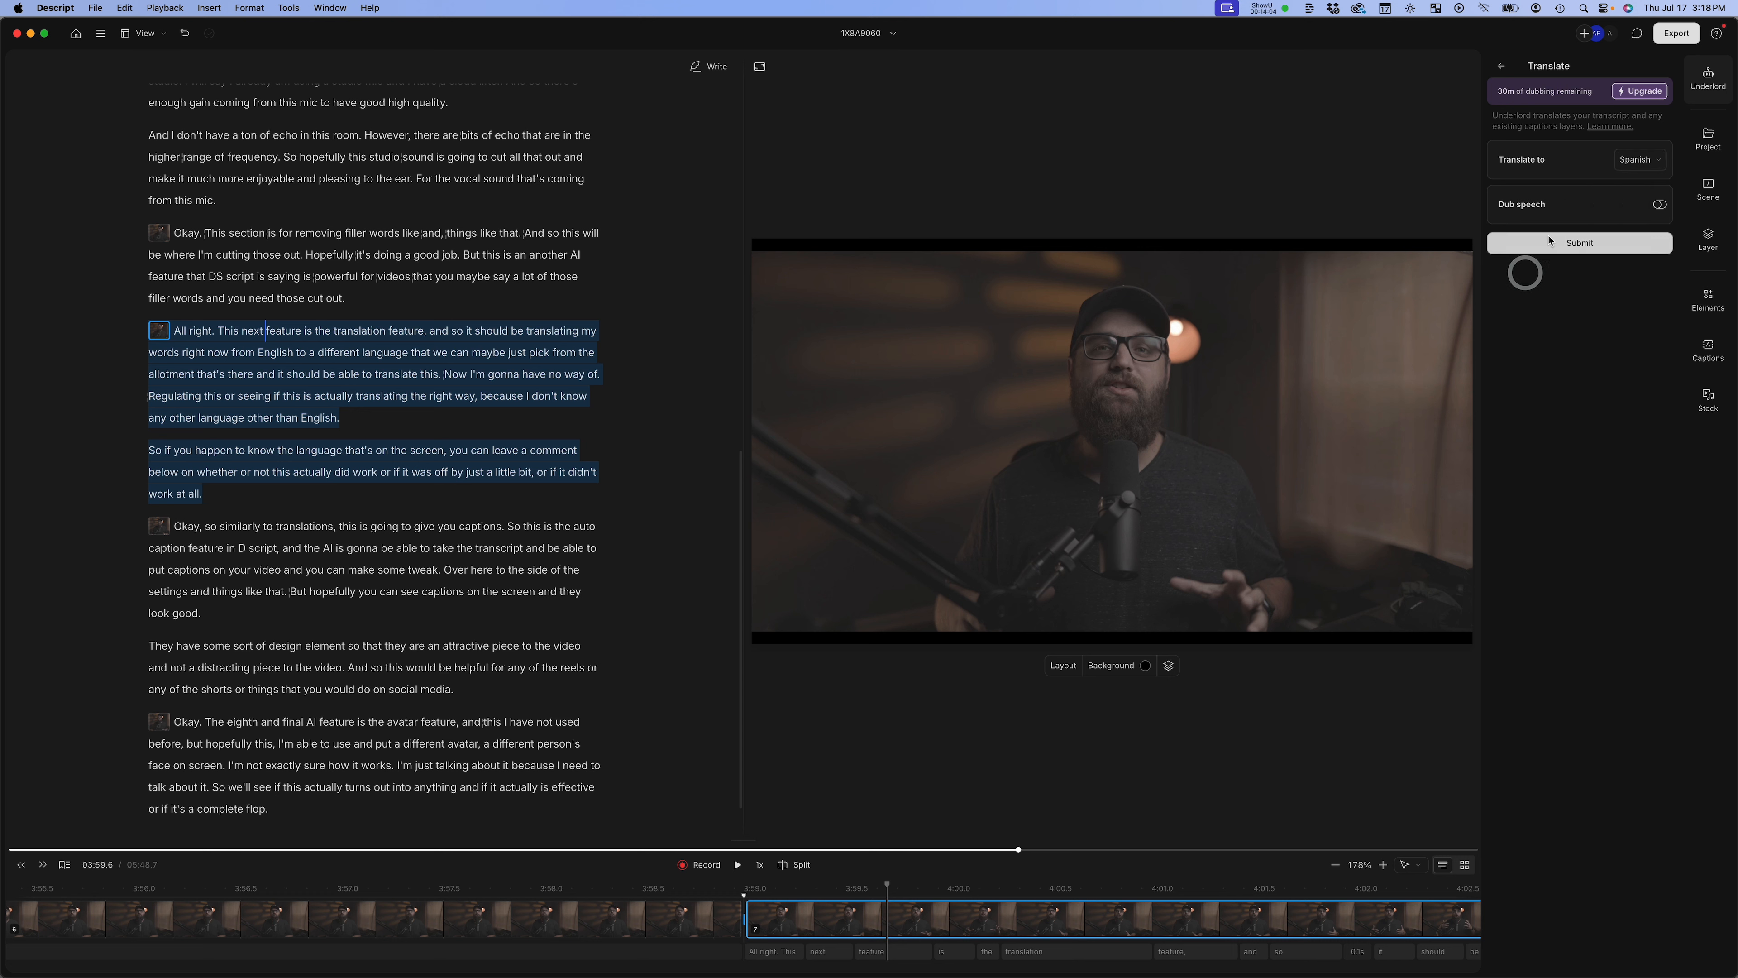
# Enable Dub speech, preview the stock AI speaker Alex, assign that voice to the speaker and submit the translation
pyautogui.click(1661, 204)
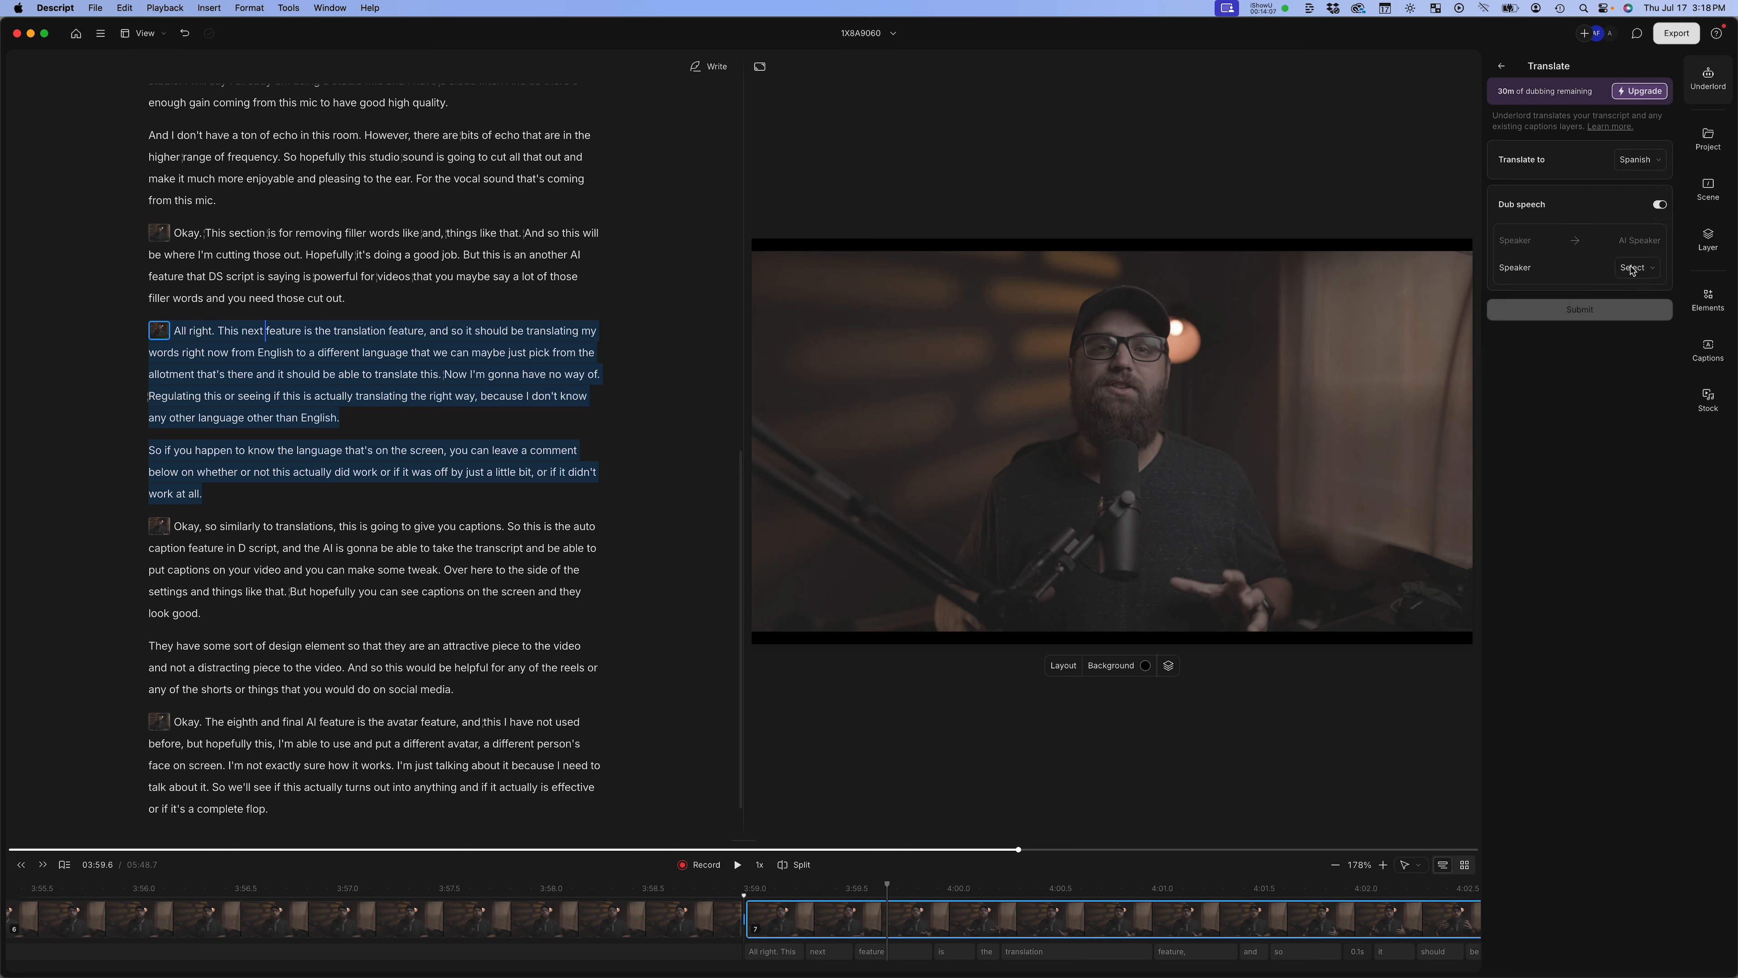
pyautogui.click(1650, 268)
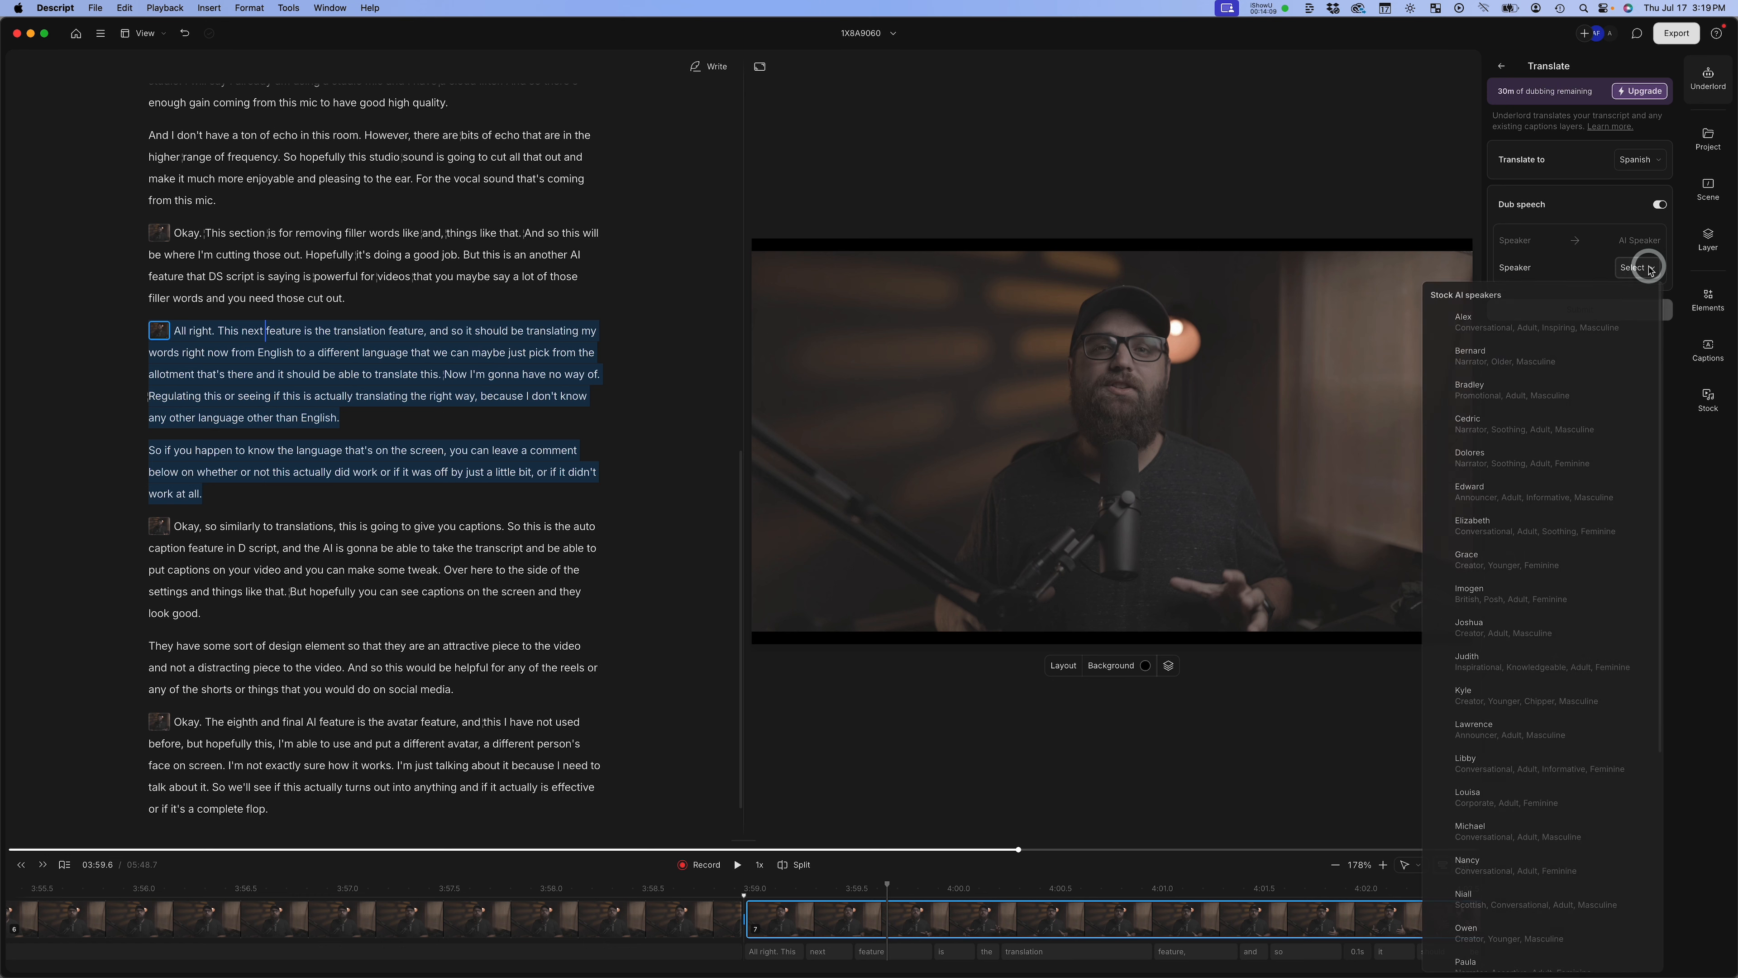
pyautogui.click(1647, 326)
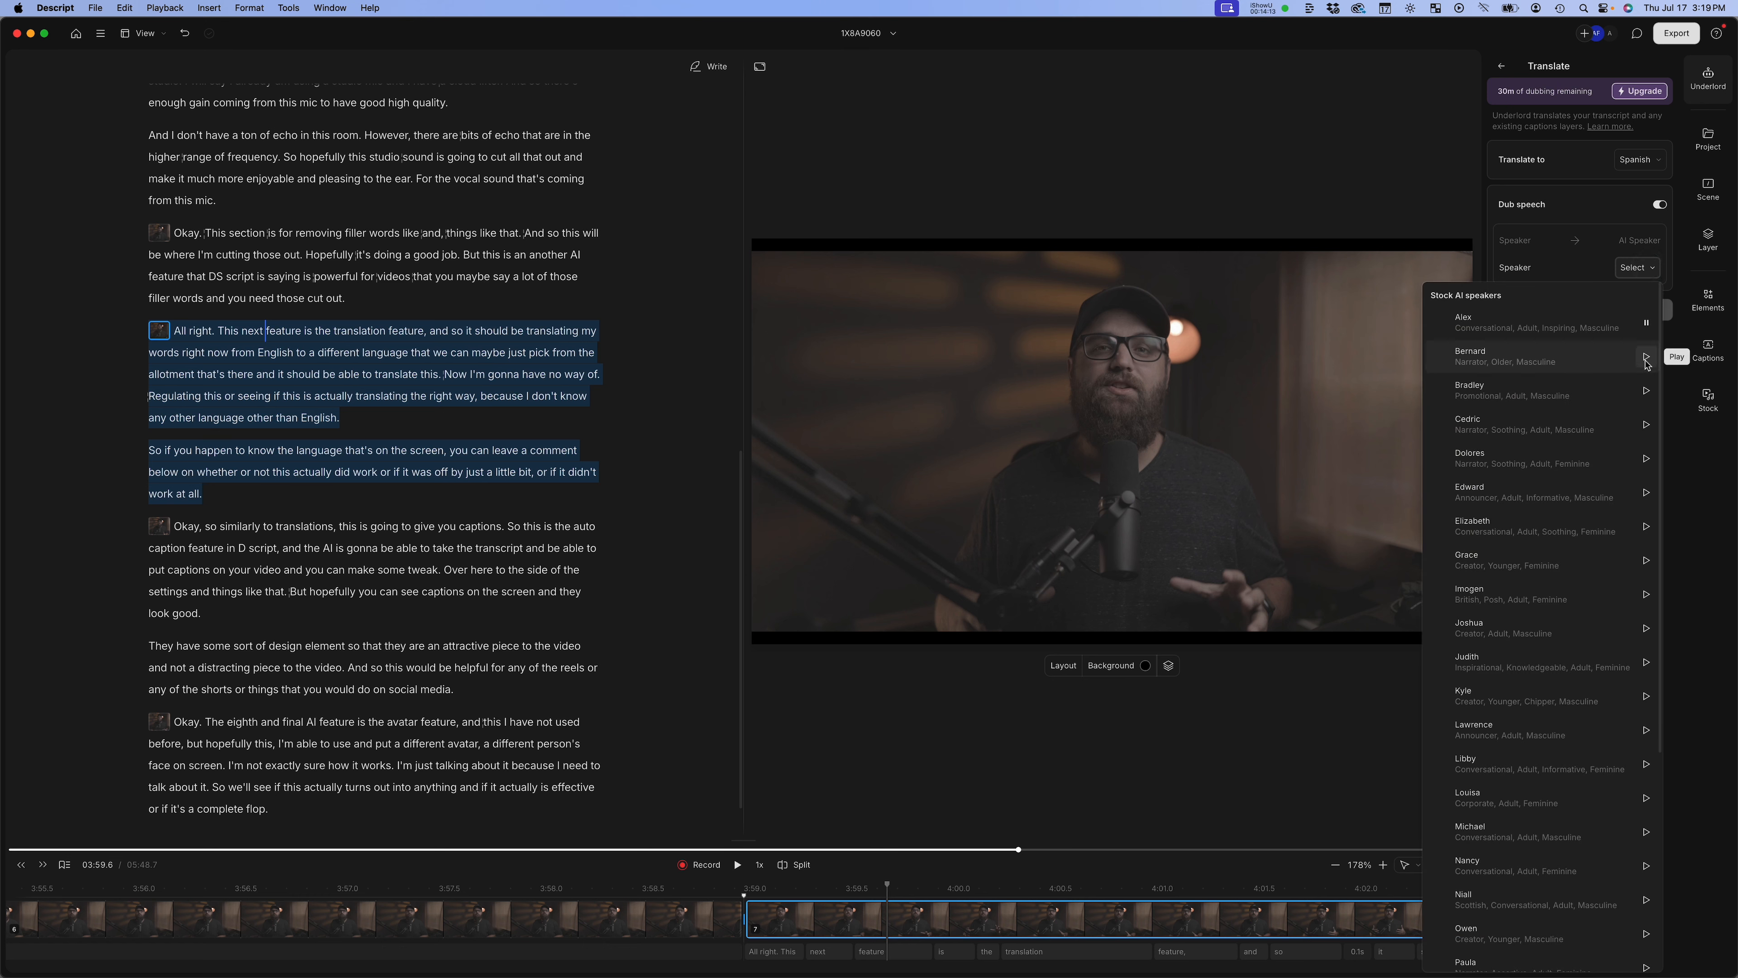
pyautogui.click(1671, 346)
pyautogui.click(1628, 262)
pyautogui.click(1568, 329)
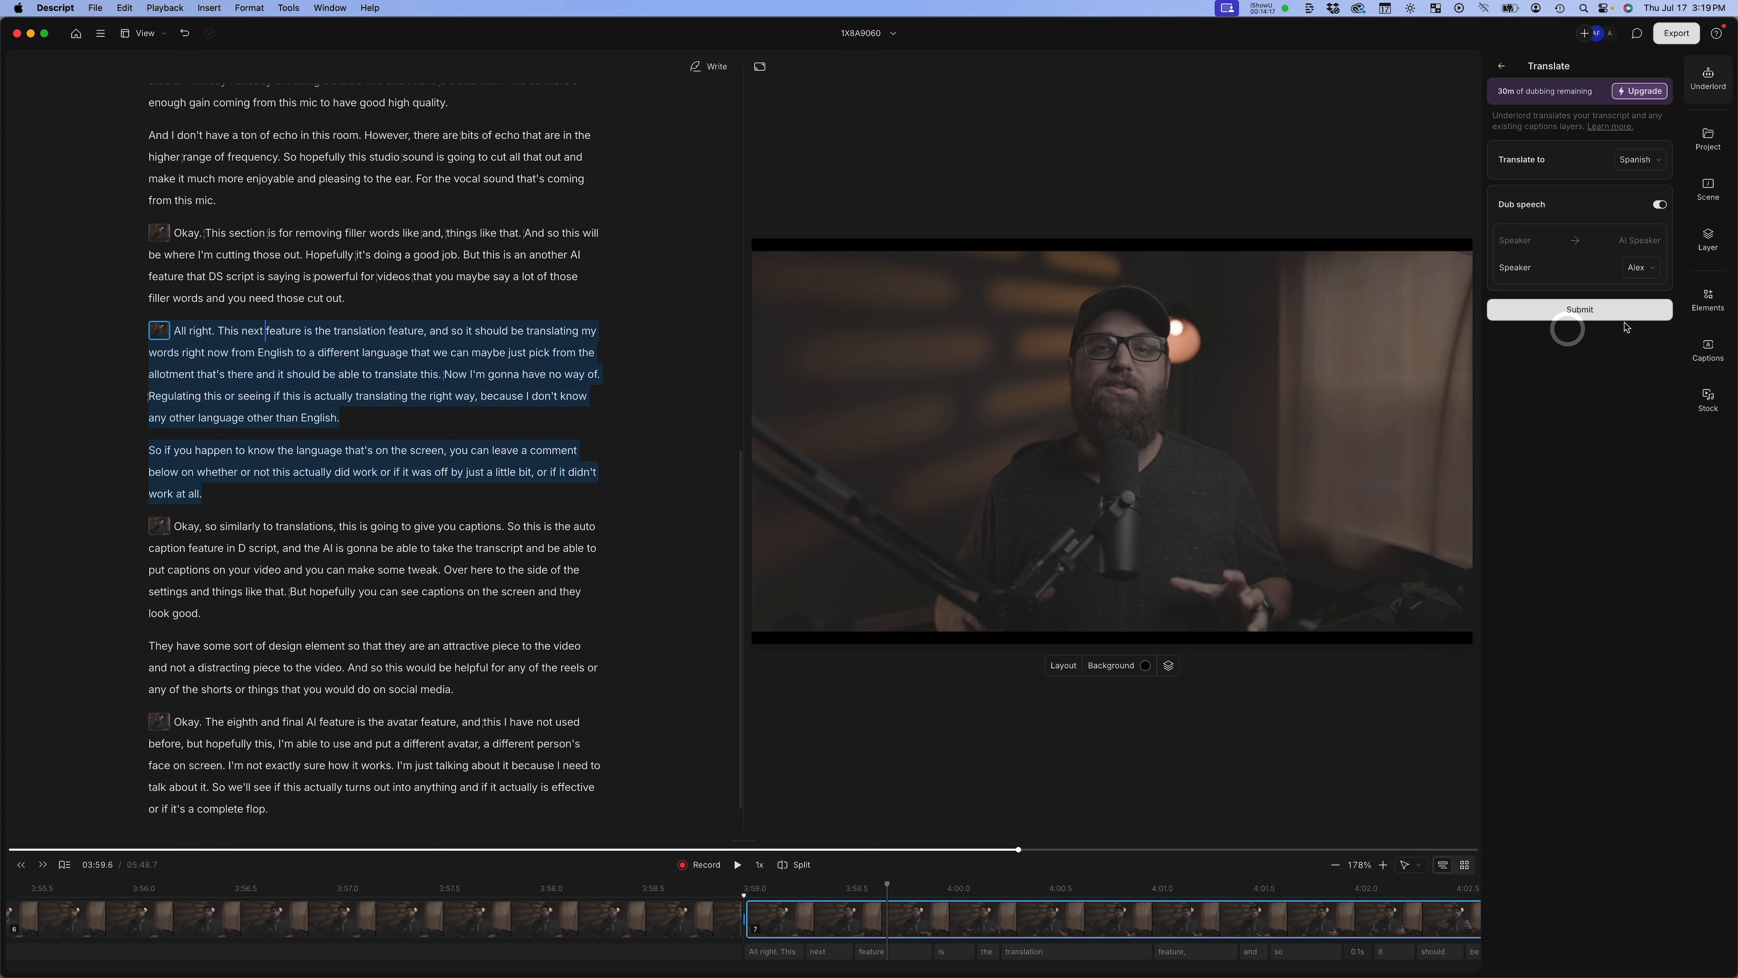
pyautogui.click(1586, 316)
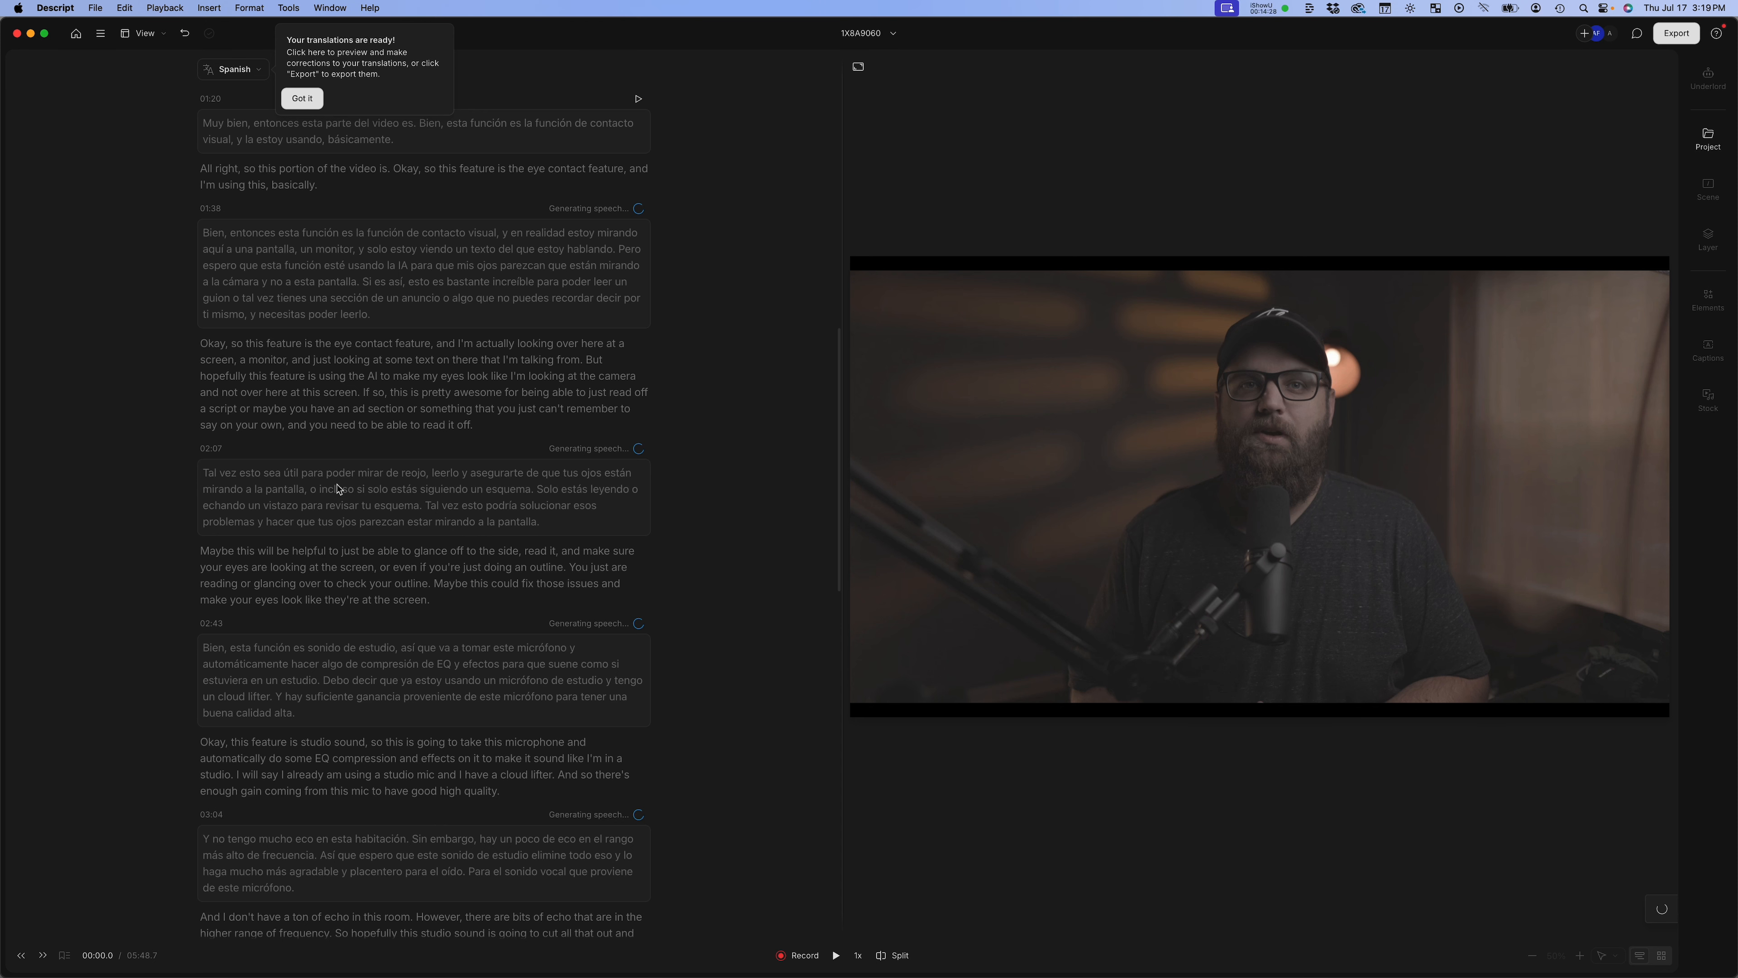
# Dismiss the translations-ready notice and review the Spanish paragraphs against the English transcript throughout the script
pyautogui.click(302, 98)
pyautogui.scroll(-5, 294, 444)
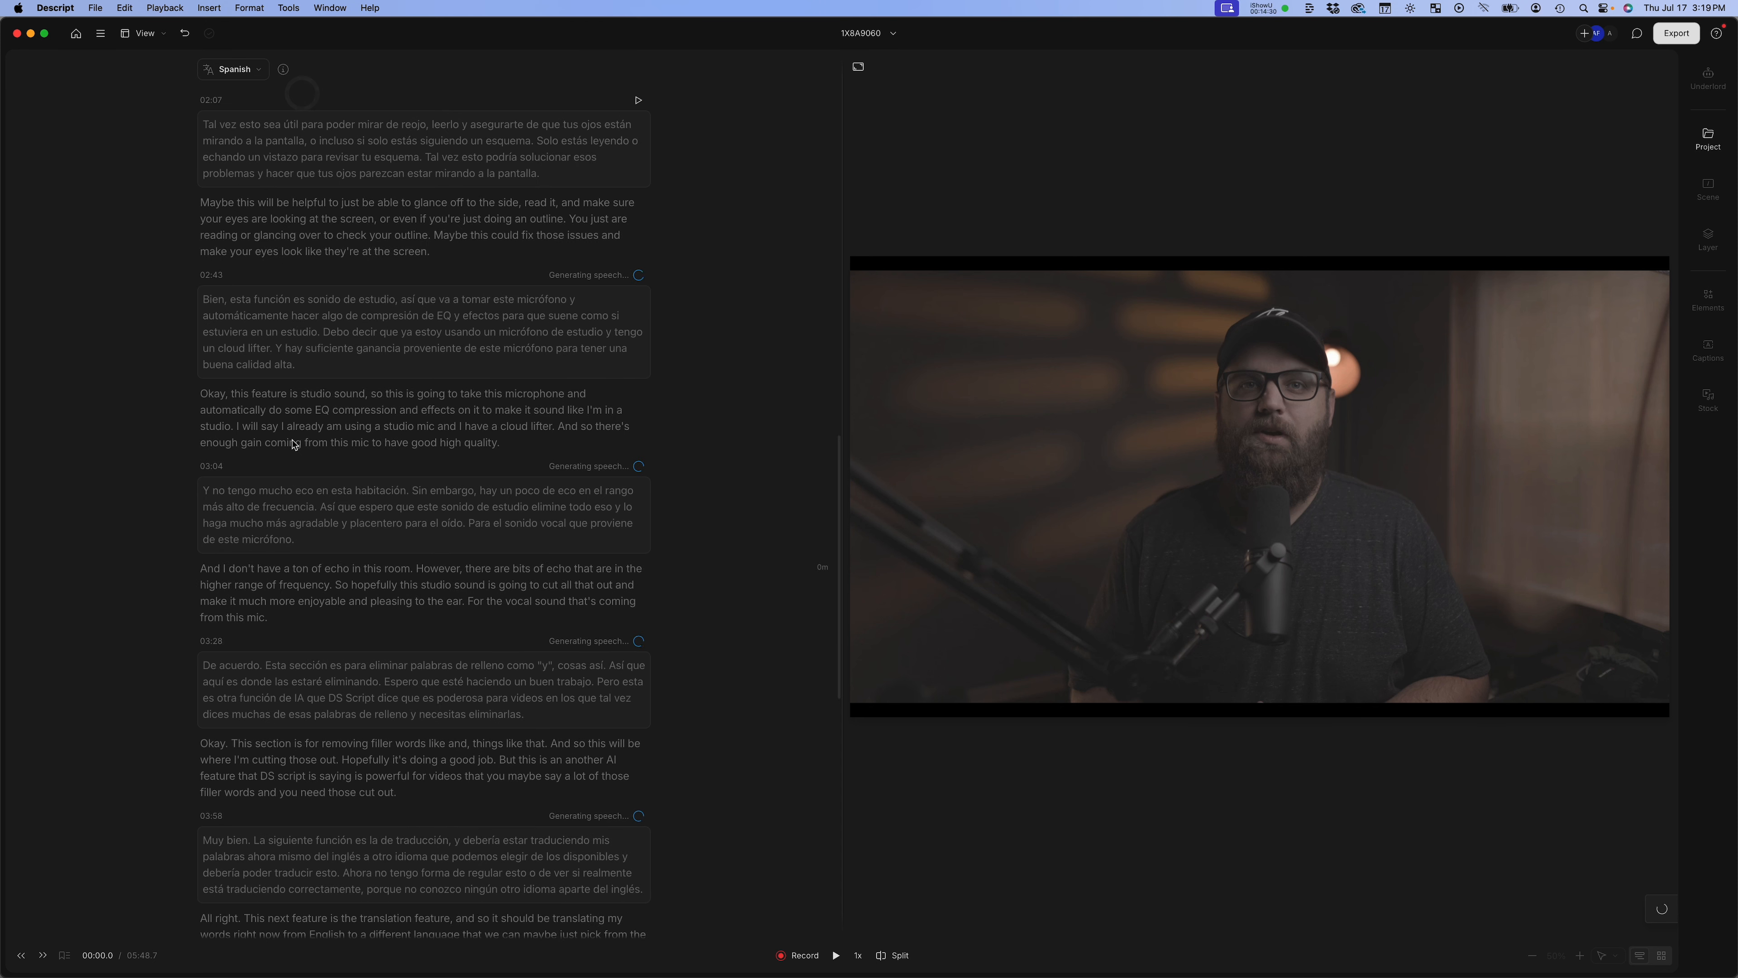
pyautogui.scroll(-5, 287, 449)
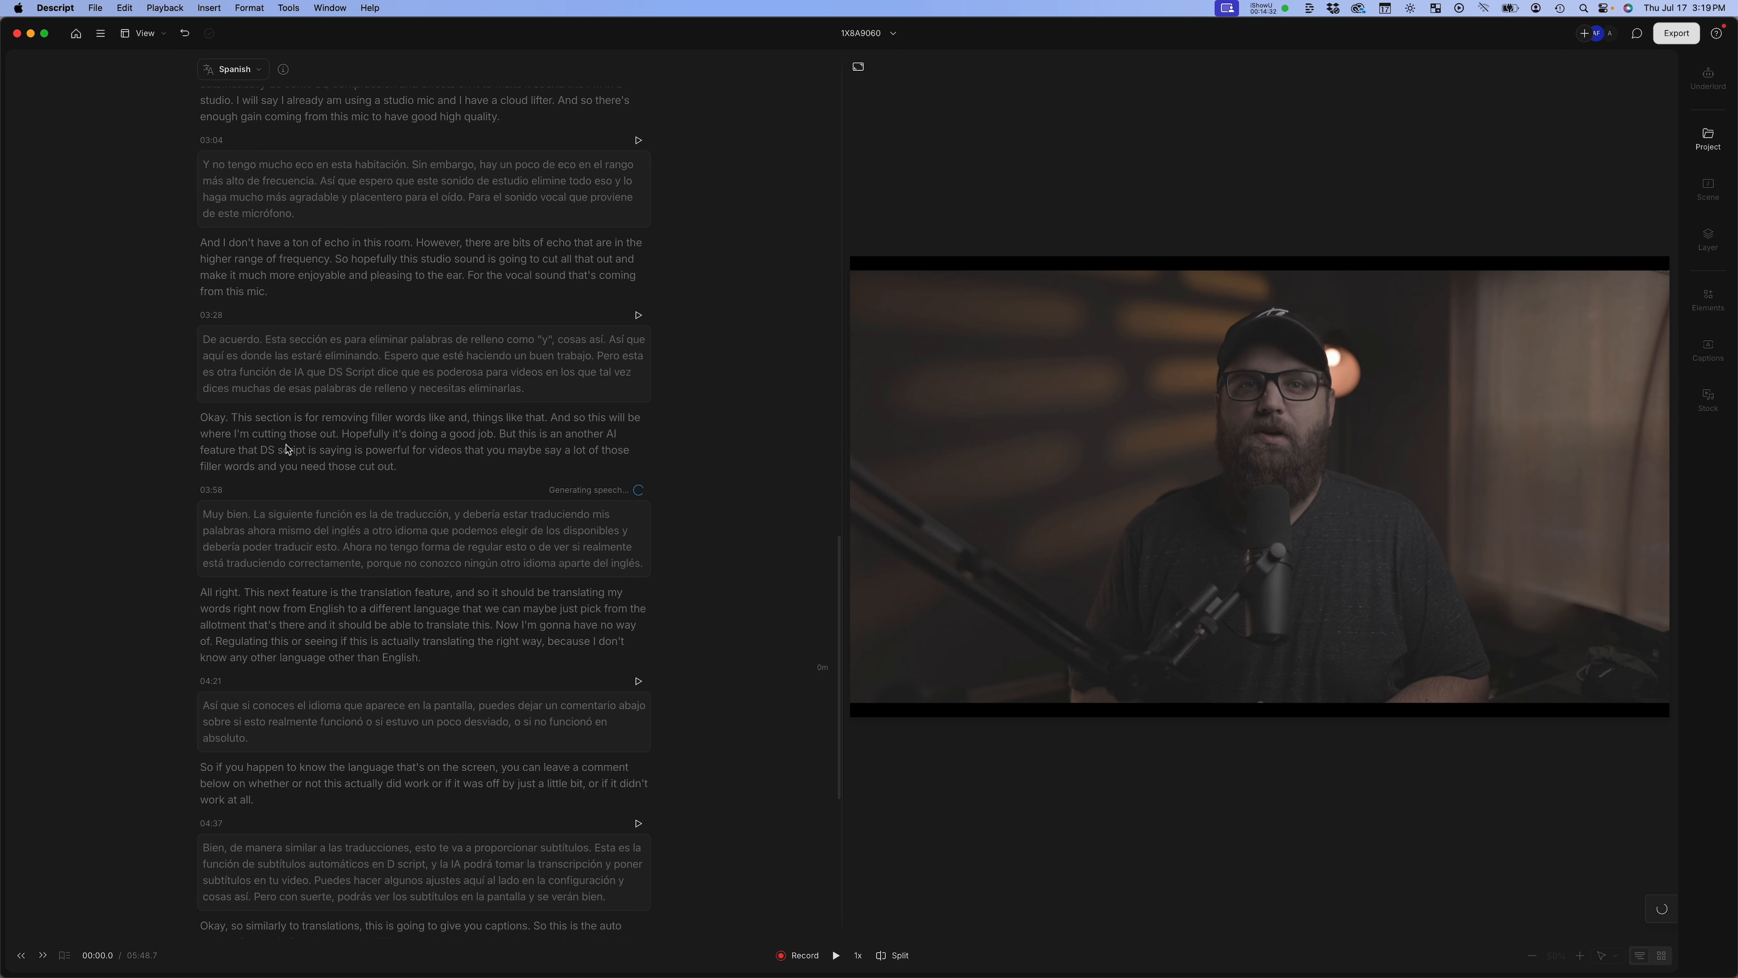
pyautogui.scroll(-1, 301, 459)
pyautogui.click(278, 431)
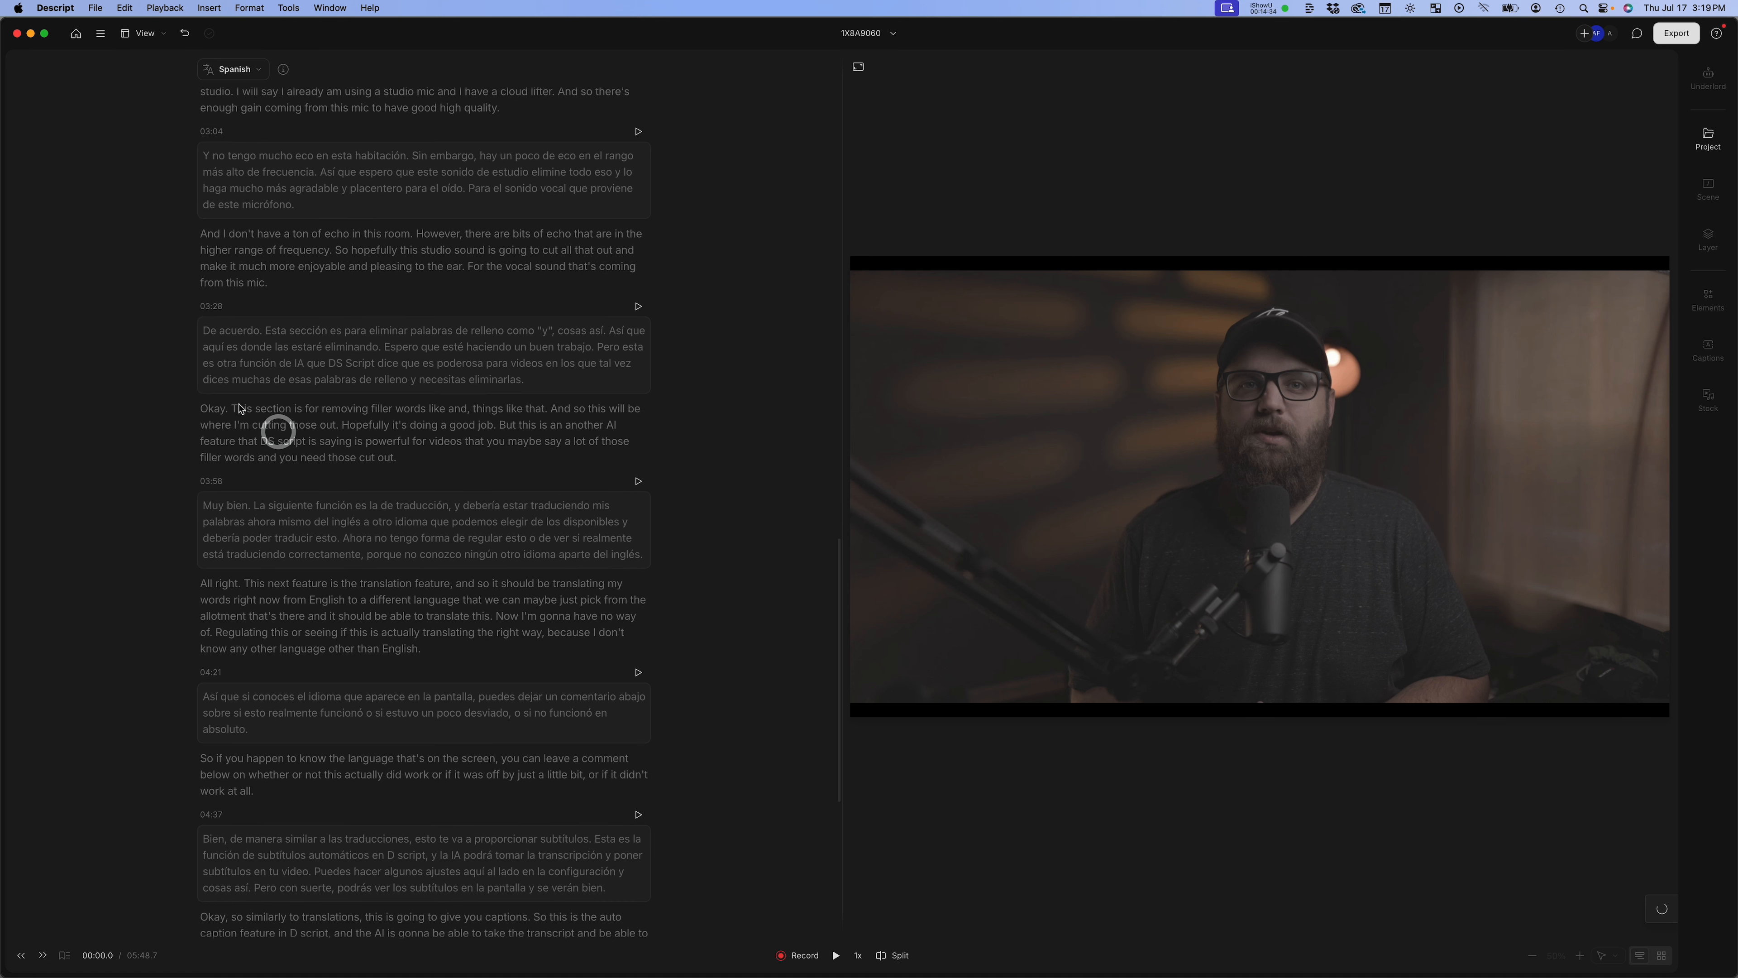
pyautogui.scroll(-7, 250, 440)
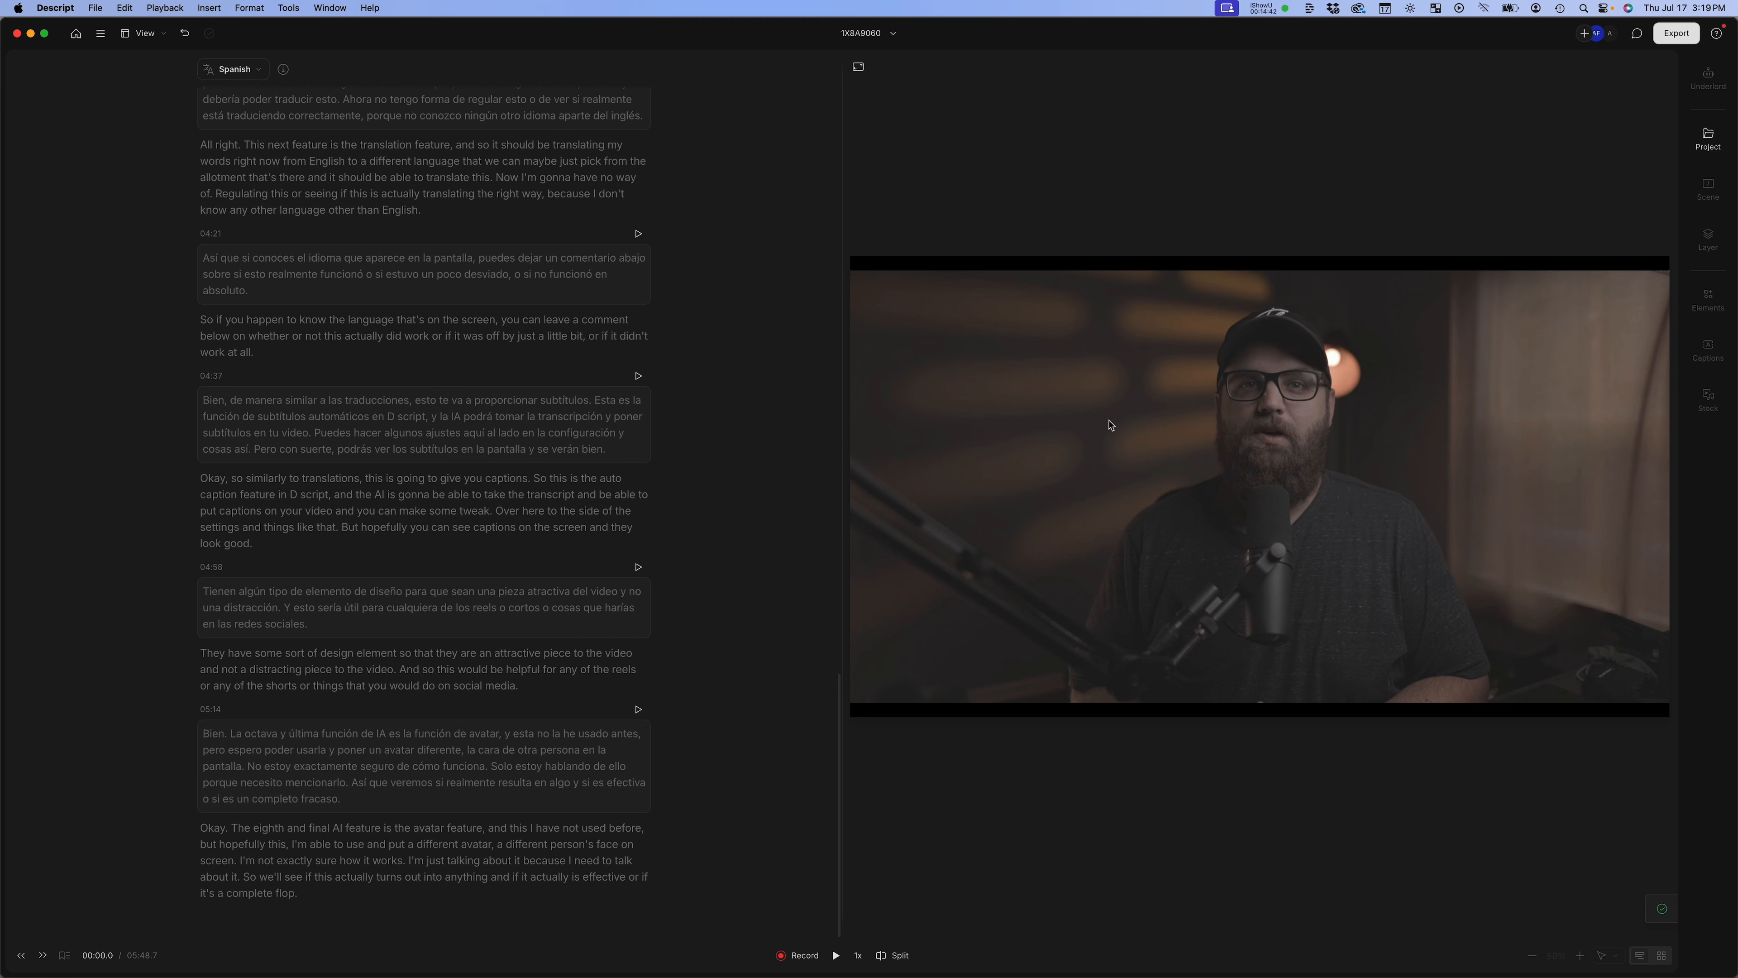
pyautogui.scroll(12, 377, 314)
pyautogui.scroll(5, 377, 314)
pyautogui.scroll(-3, 500, 340)
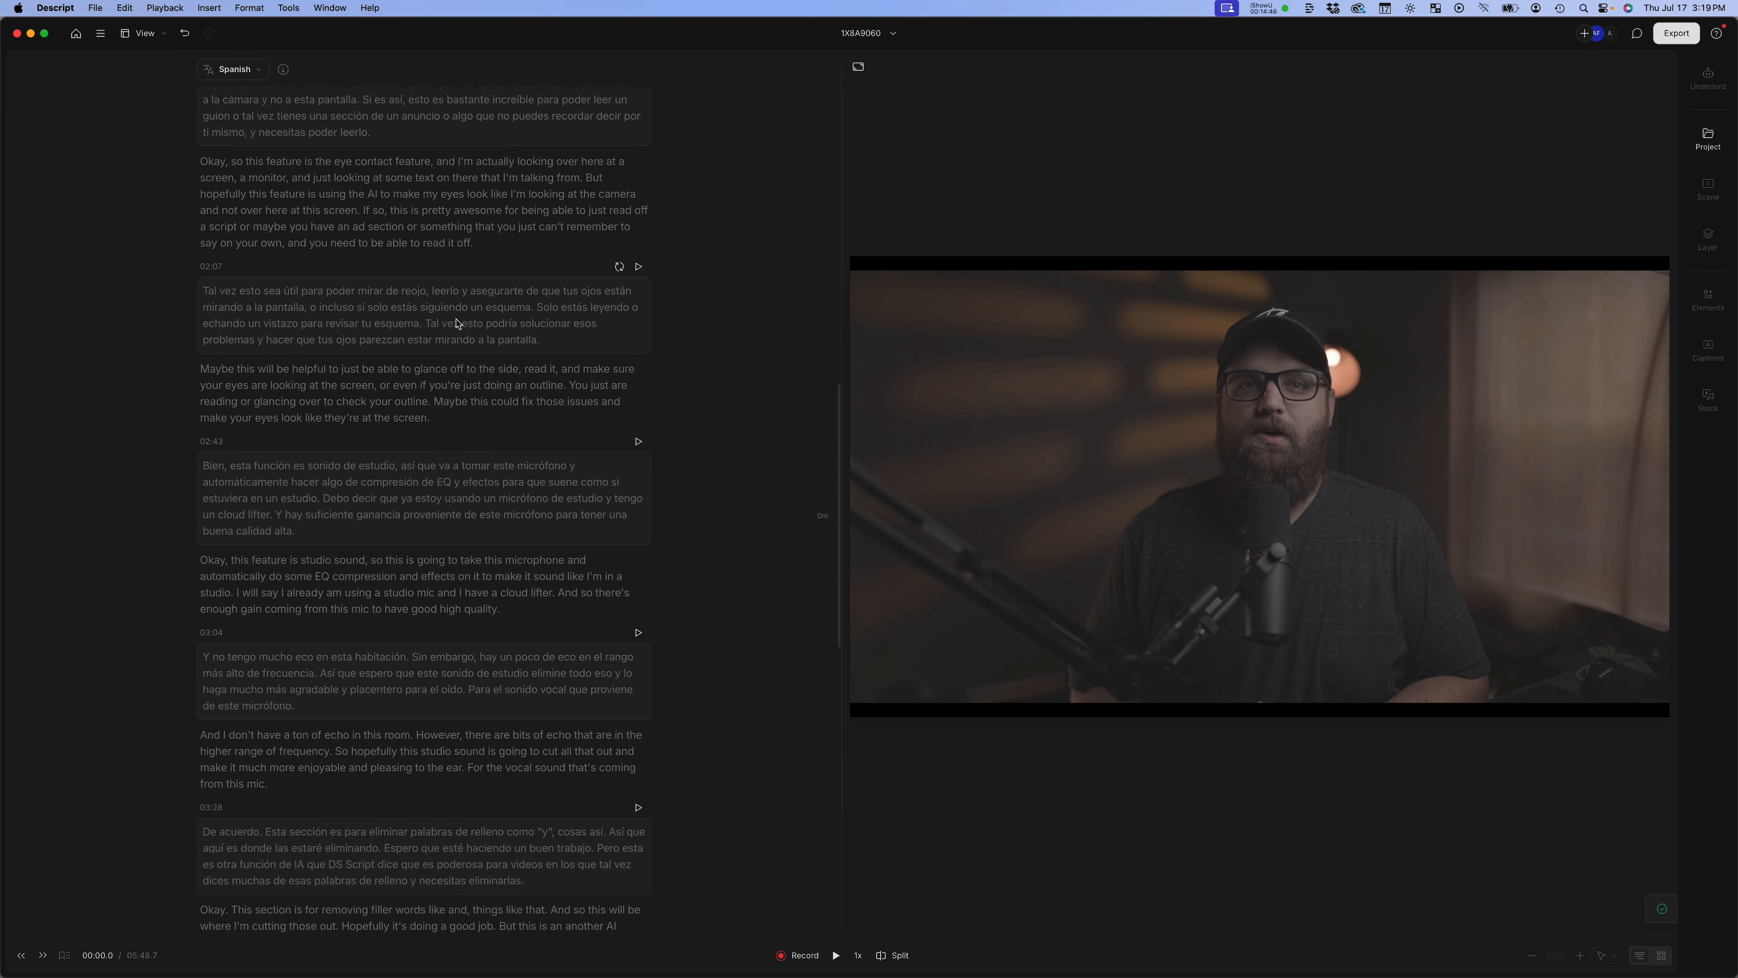
pyautogui.scroll(-5, 317, 441)
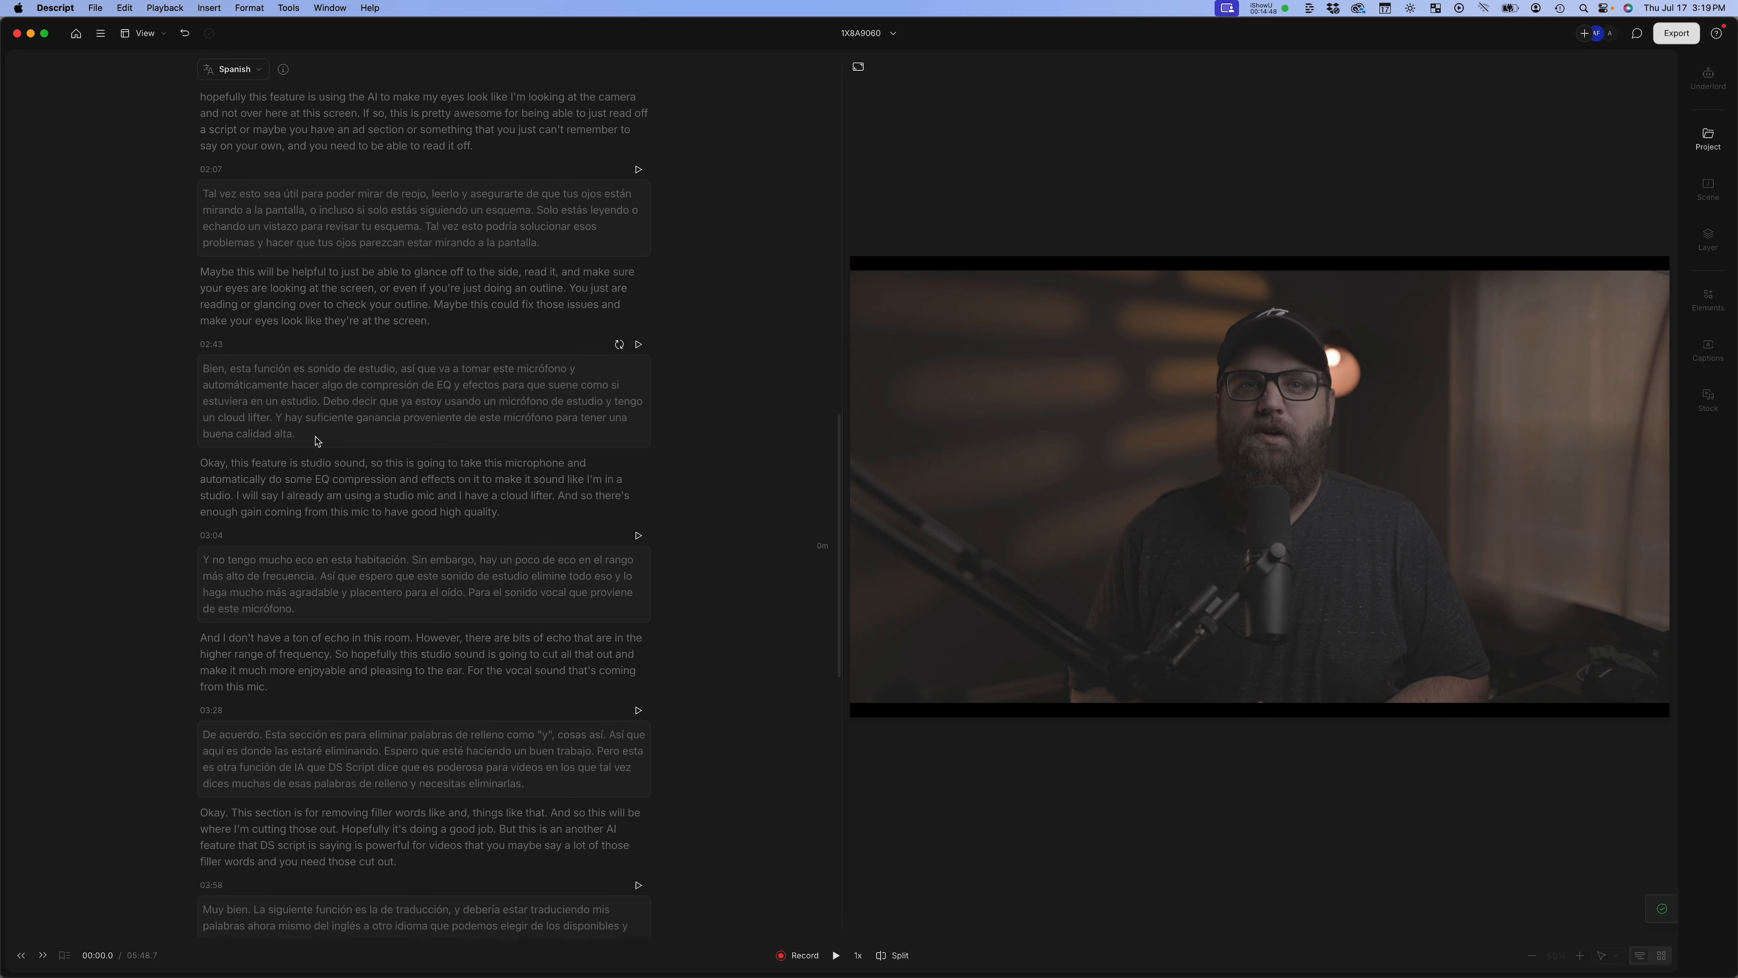
# Review the remaining Spanish paragraphs against the English text and play the dubbed paragraph at 04:21
pyautogui.scroll(-1, 323, 441)
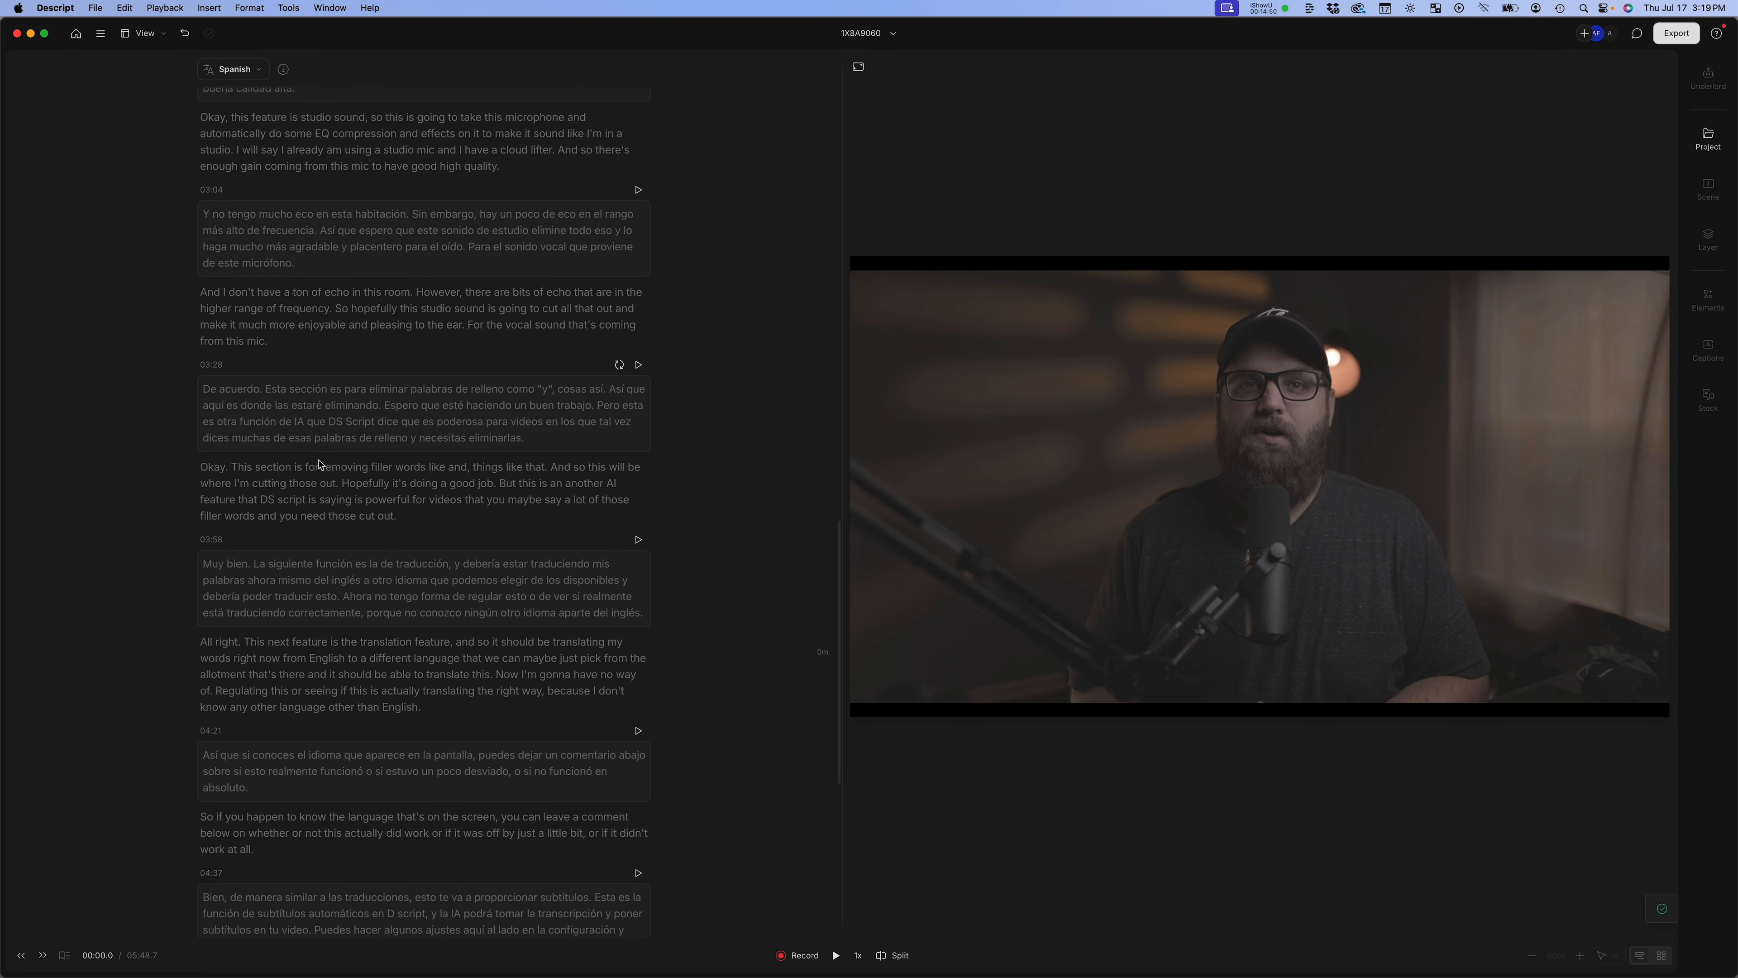
pyautogui.scroll(-1, 339, 639)
pyautogui.click(637, 706)
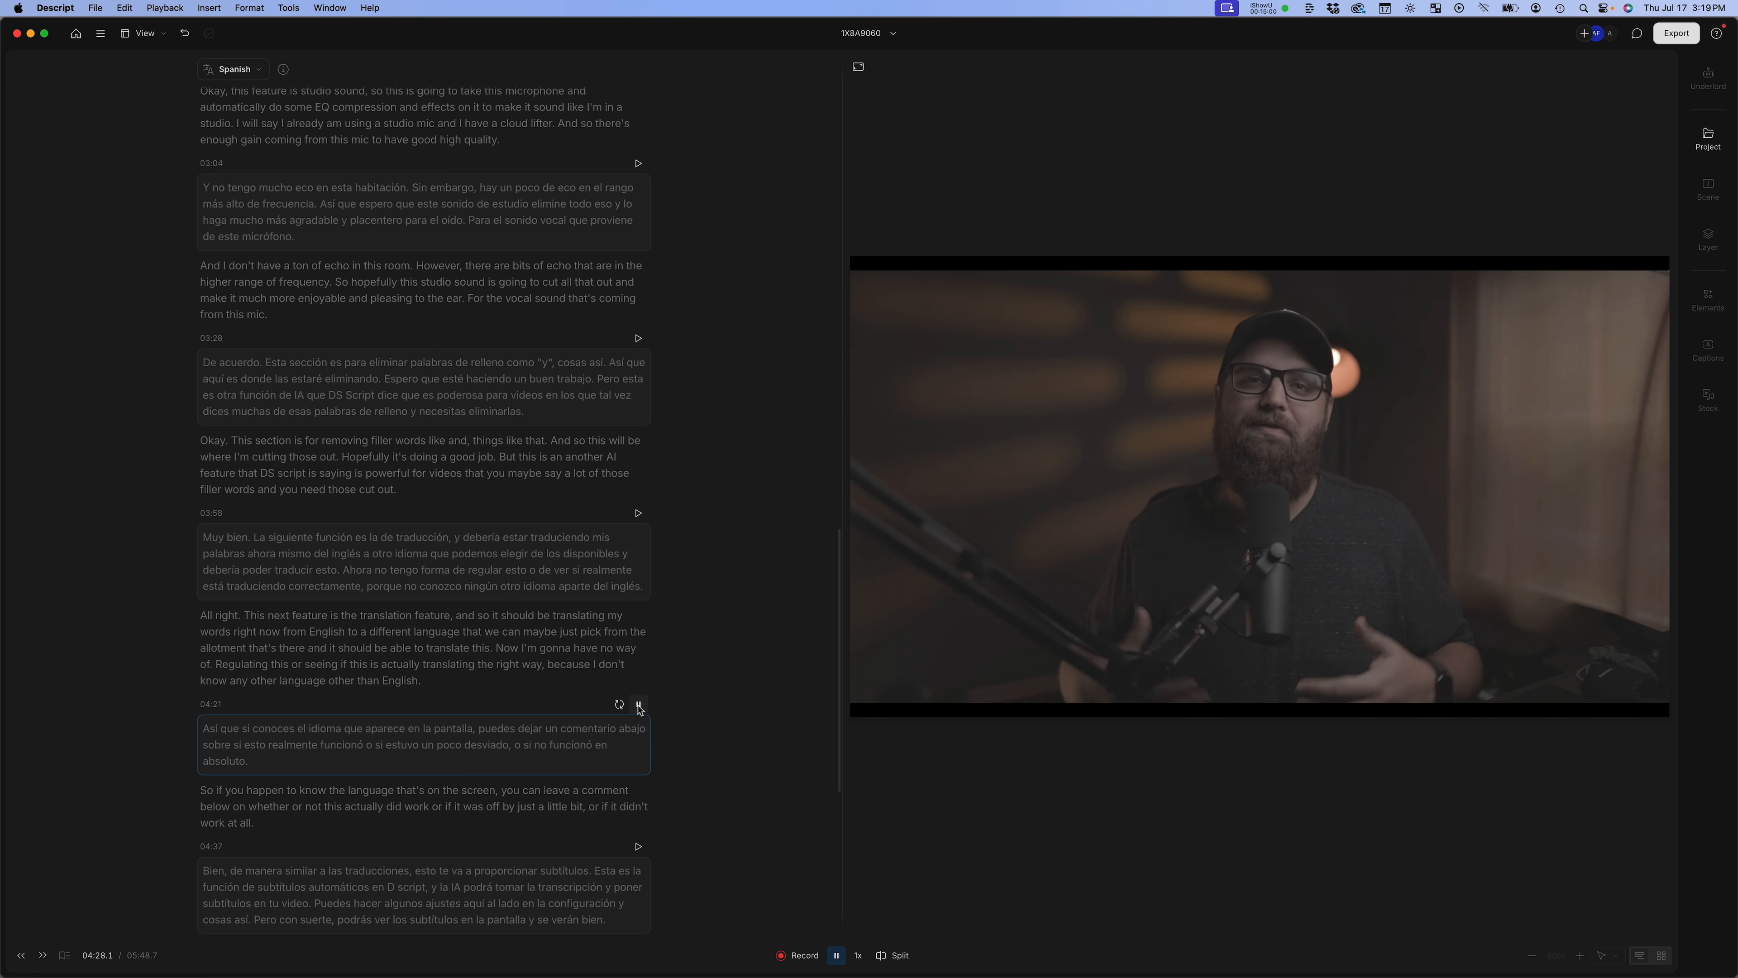
pyautogui.click(638, 706)
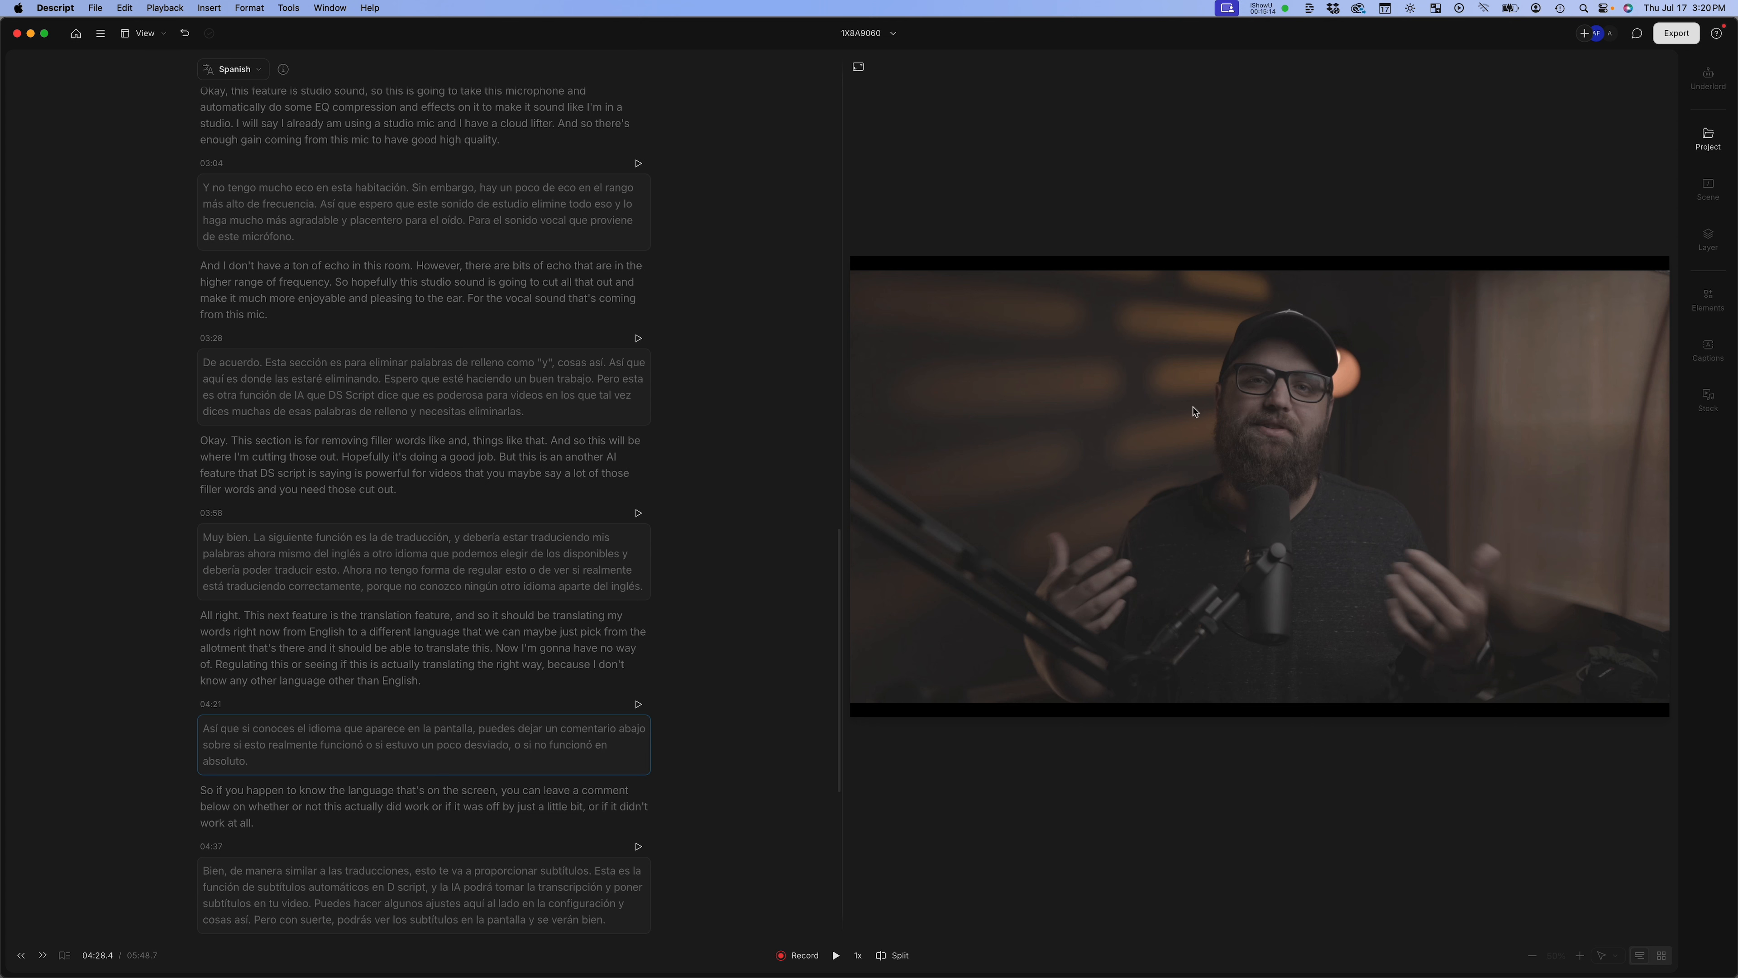
# Undo the Spanish translation and dubbing to restore the original English script
pyautogui.click(486, 747)
pyautogui.click(1280, 447)
pyautogui.click(185, 33)
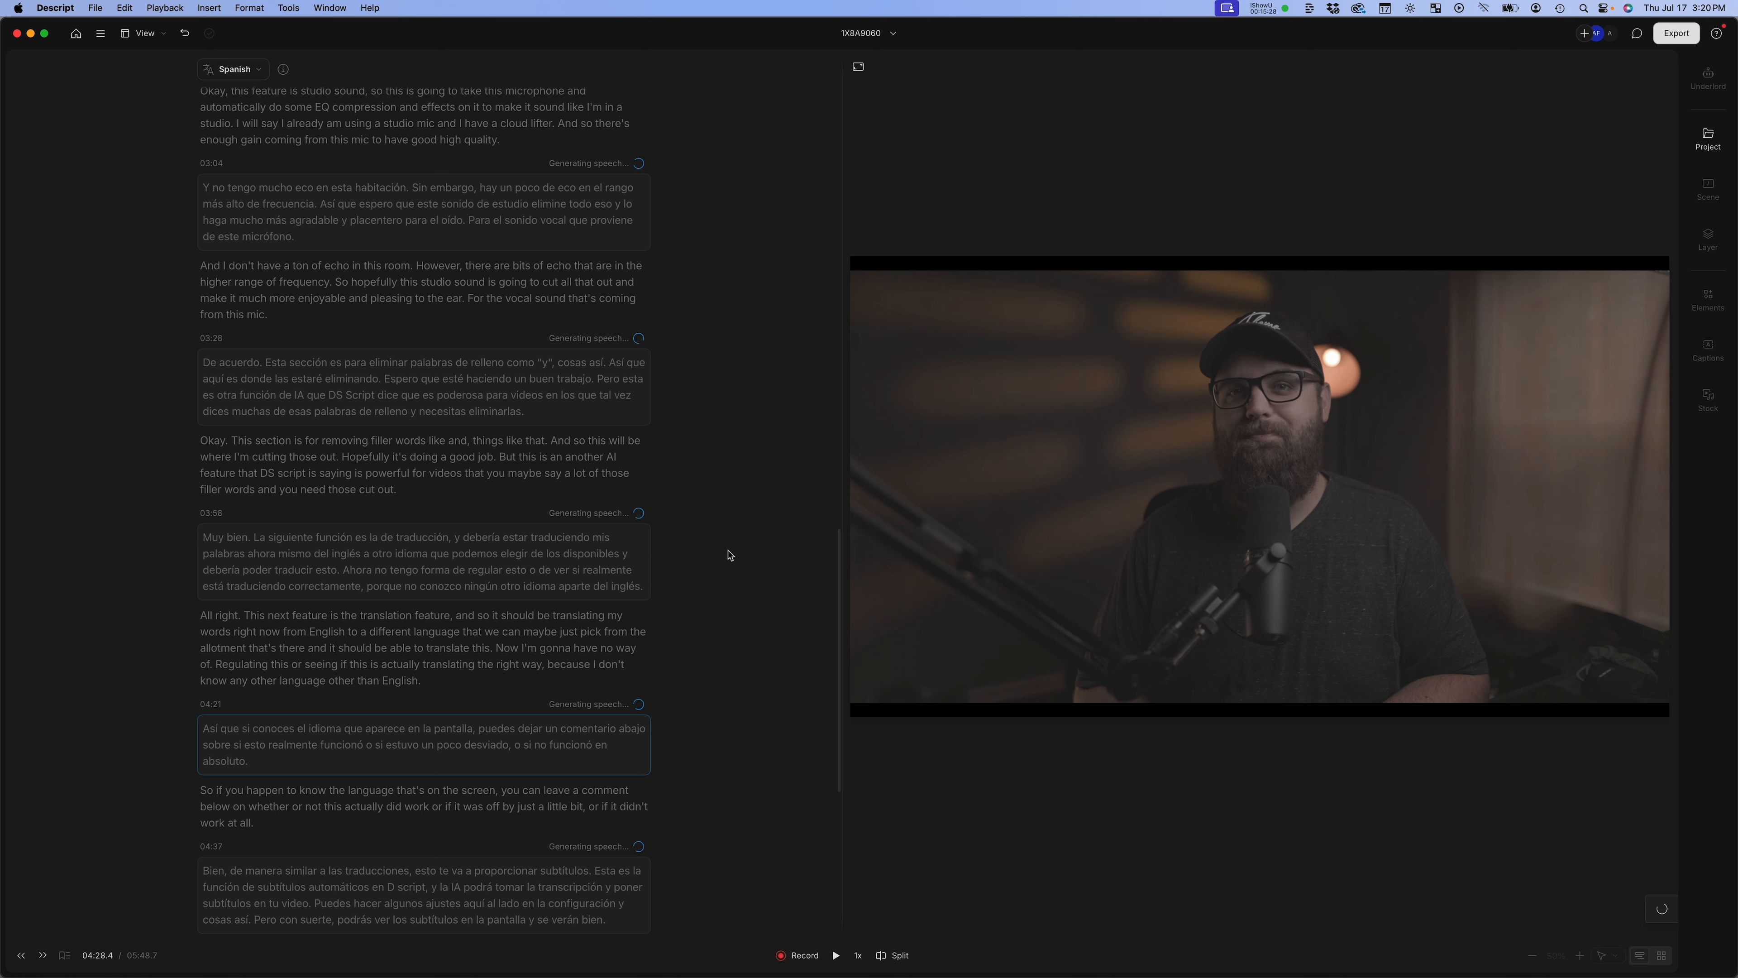
pyautogui.click(185, 34)
pyautogui.click(185, 33)
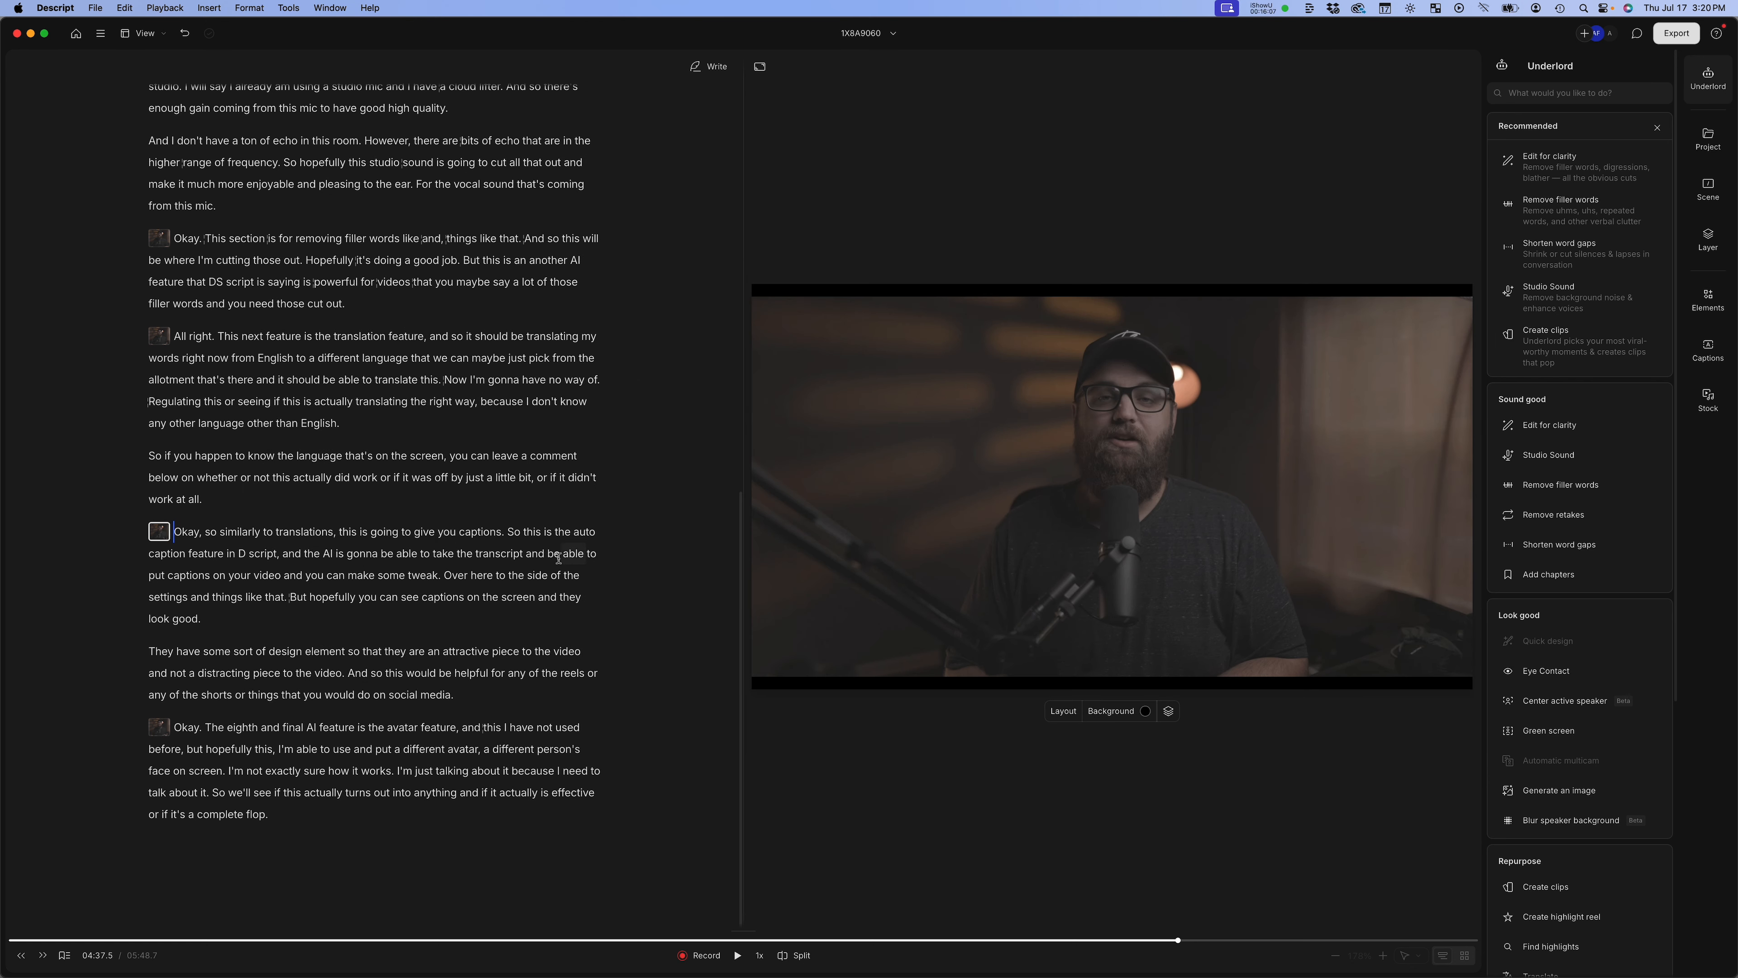
# Select the video in the captions scene and show the timeline
pyautogui.click(846, 529)
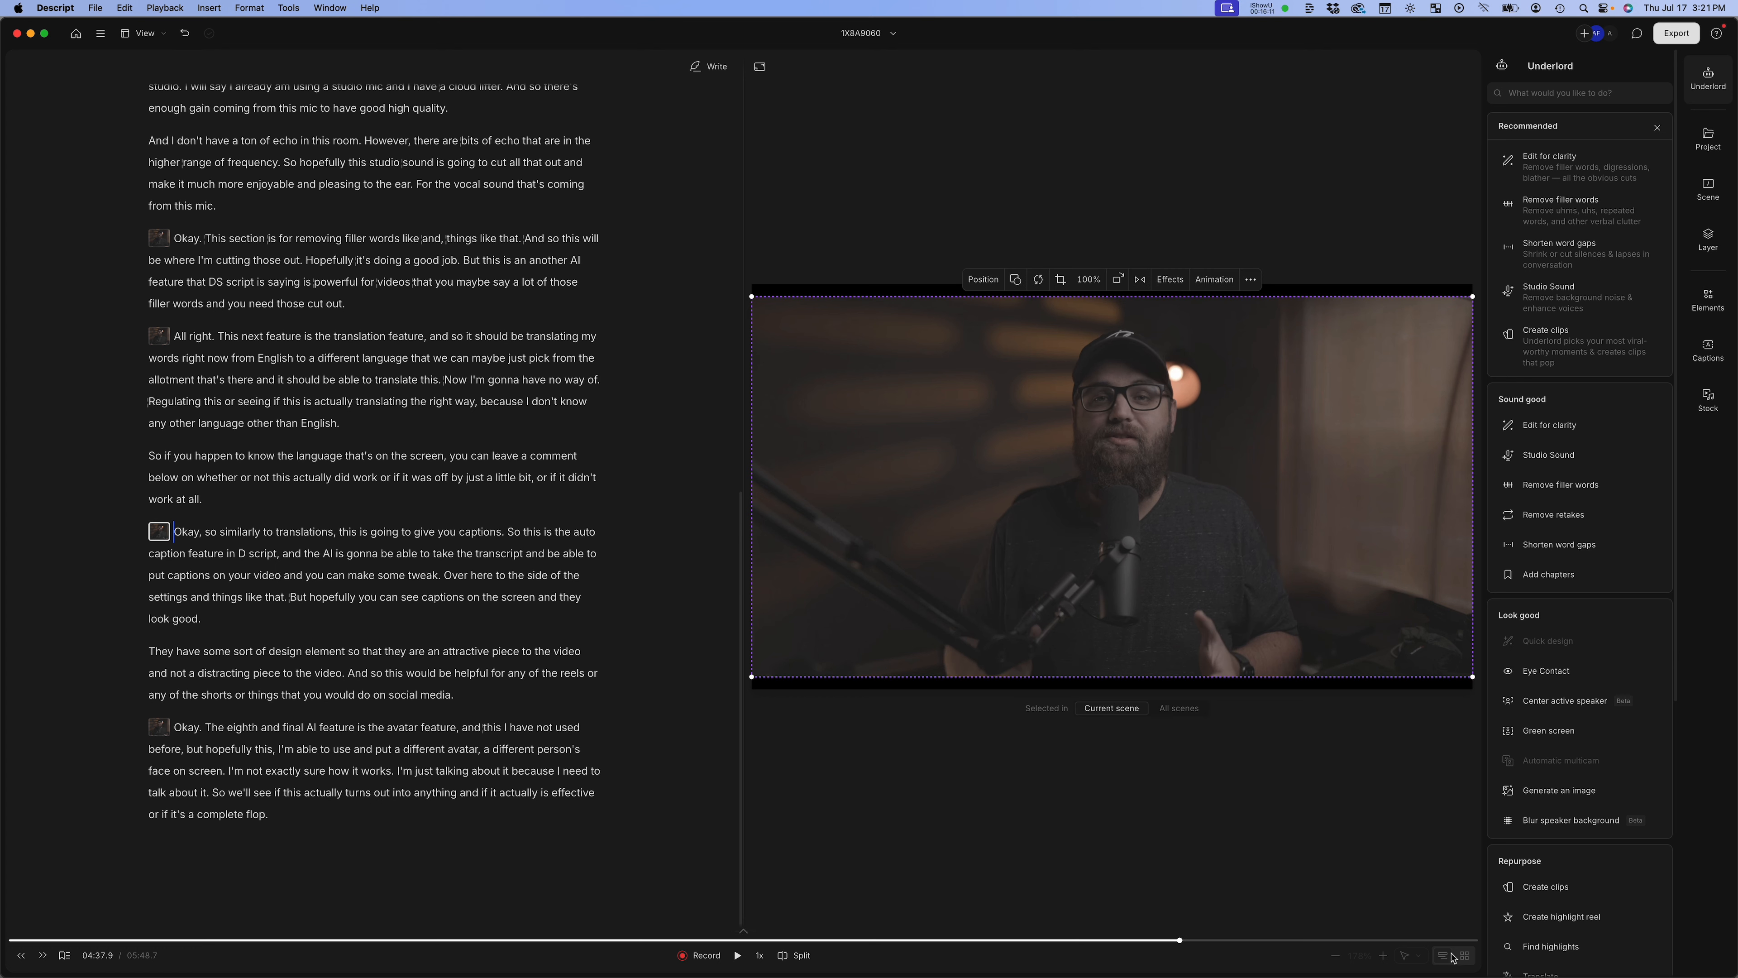
pyautogui.click(1120, 64)
pyautogui.click(152, 36)
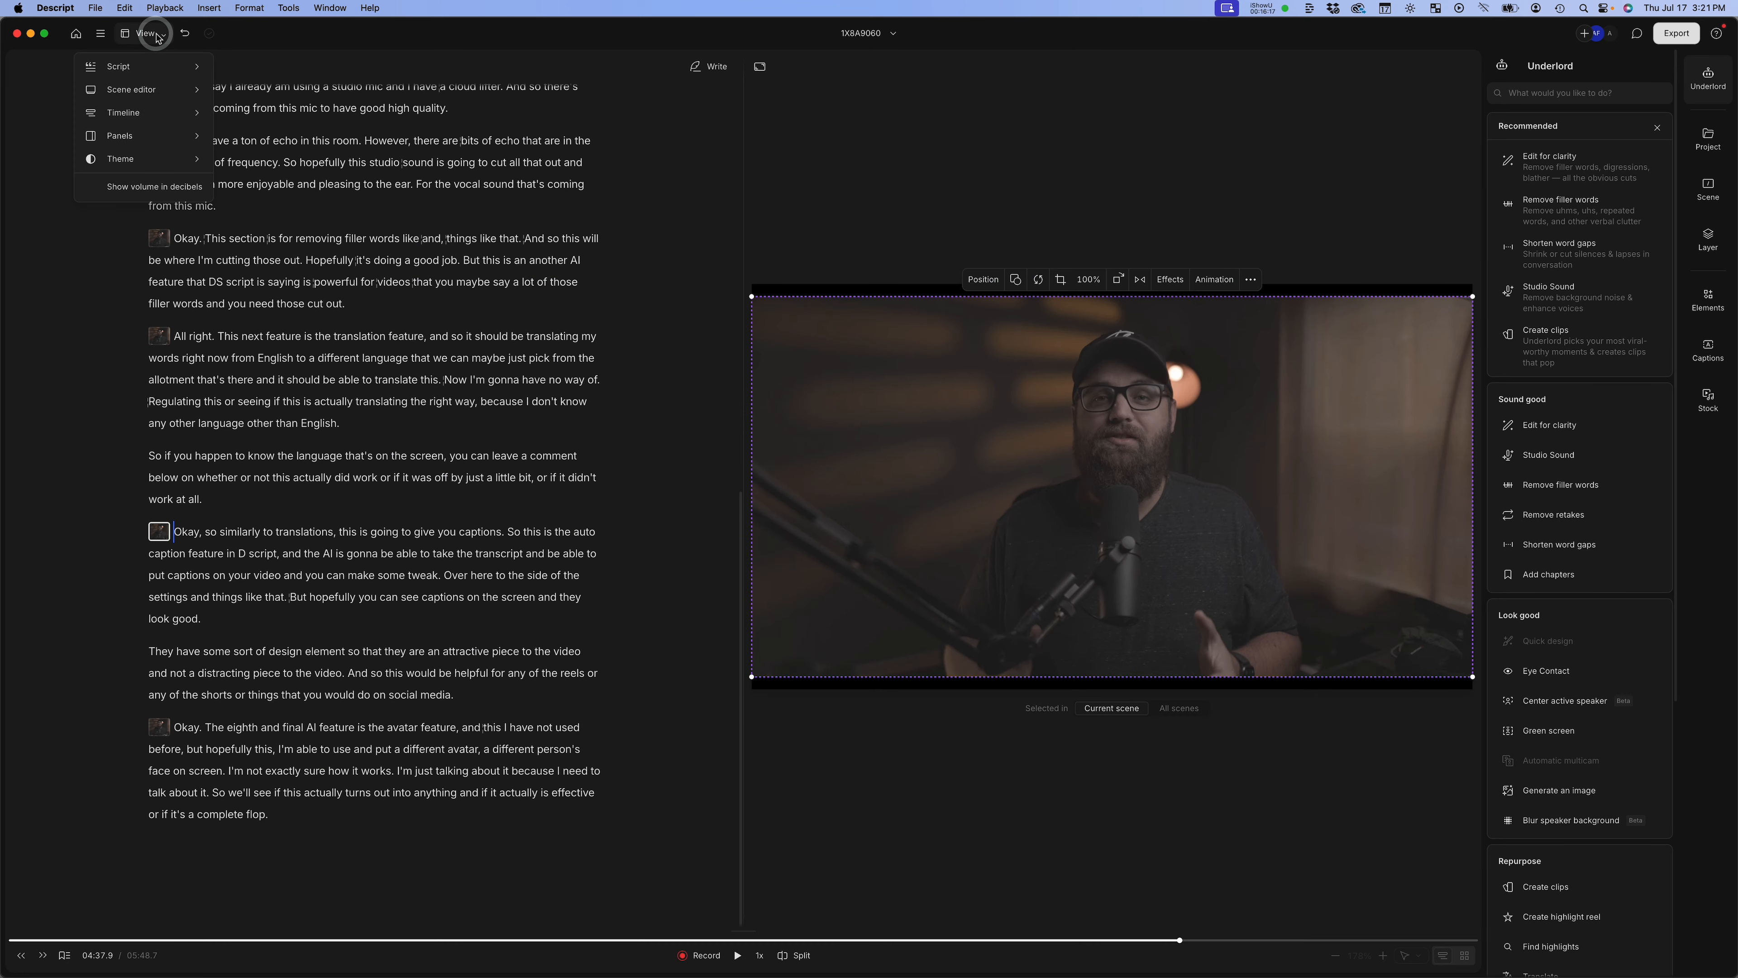
pyautogui.moveTo(155, 117)
pyautogui.click(272, 118)
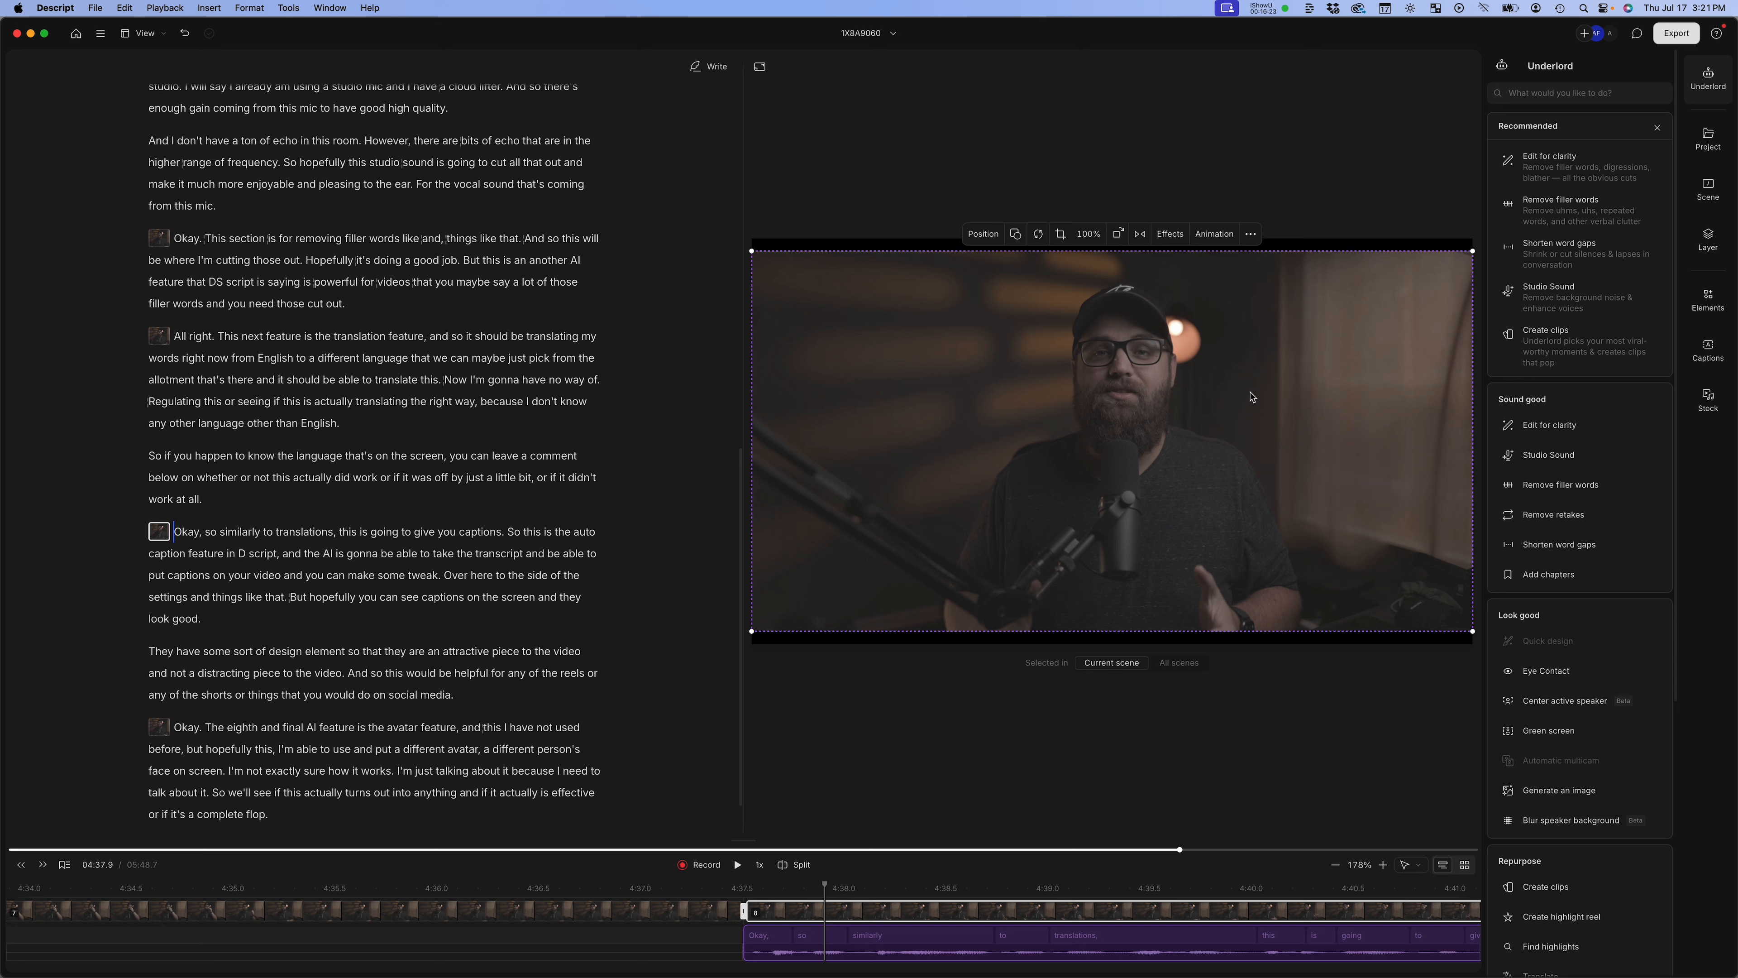
# Limit captions to this scene only and apply the Bold: Yellow highlight caption style
pyautogui.click(1710, 354)
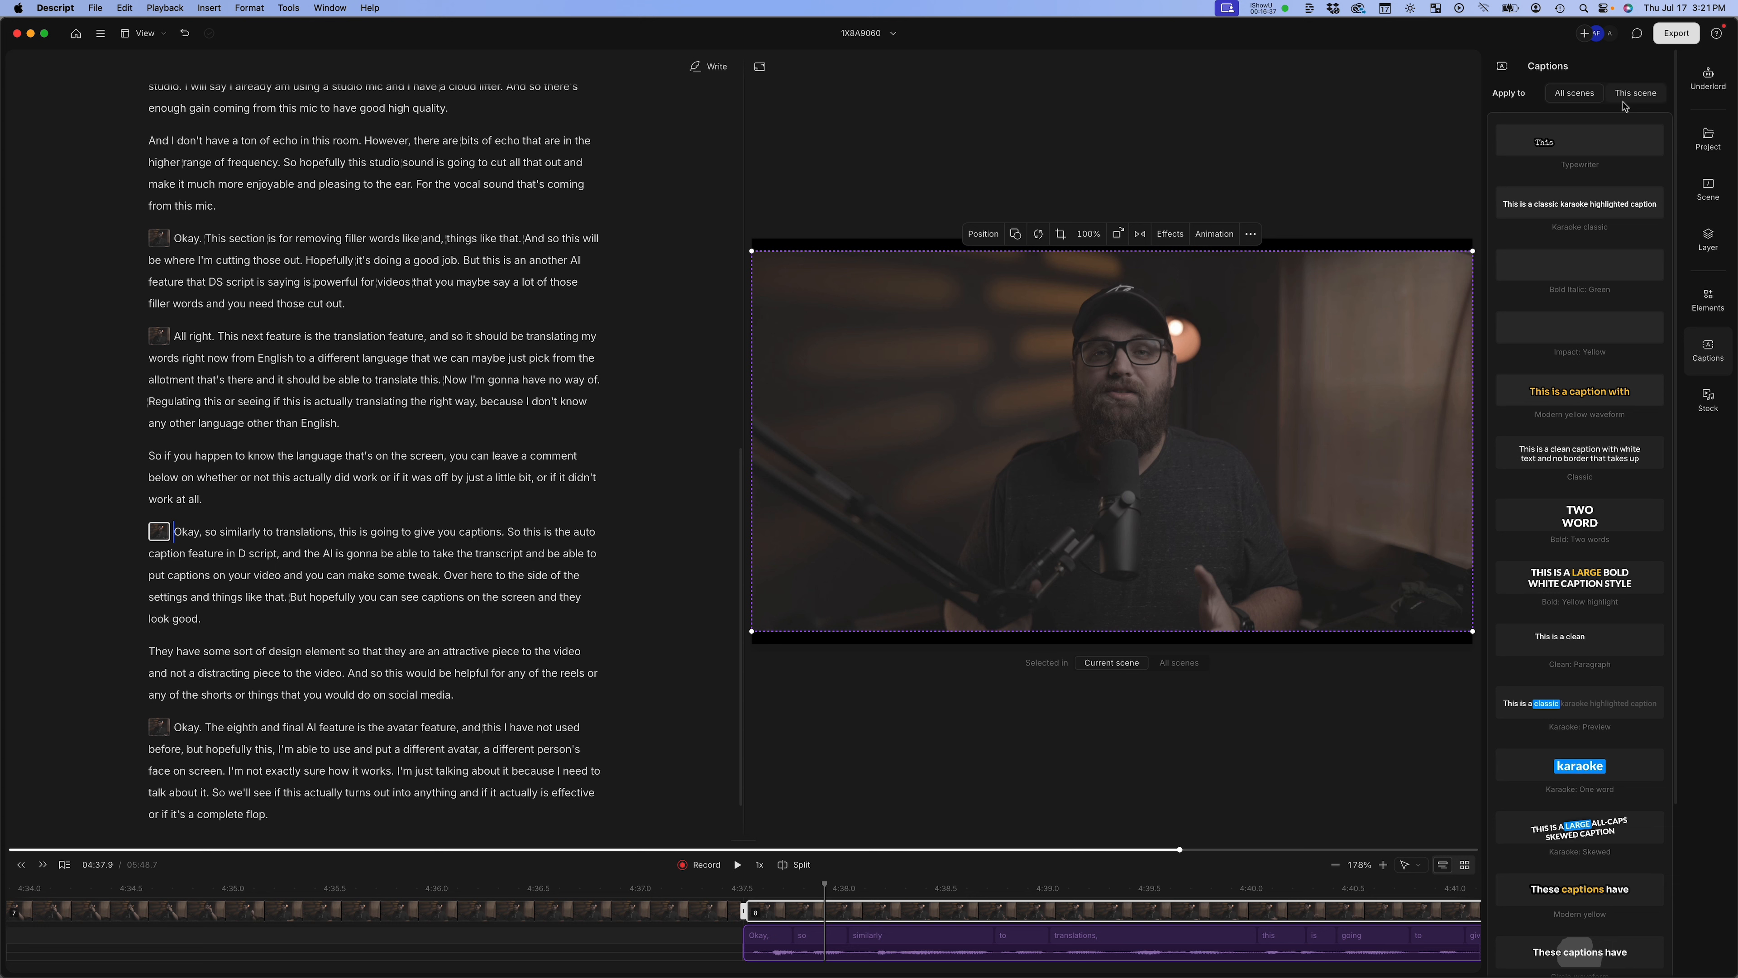
pyautogui.click(1631, 102)
pyautogui.scroll(-2, 1583, 428)
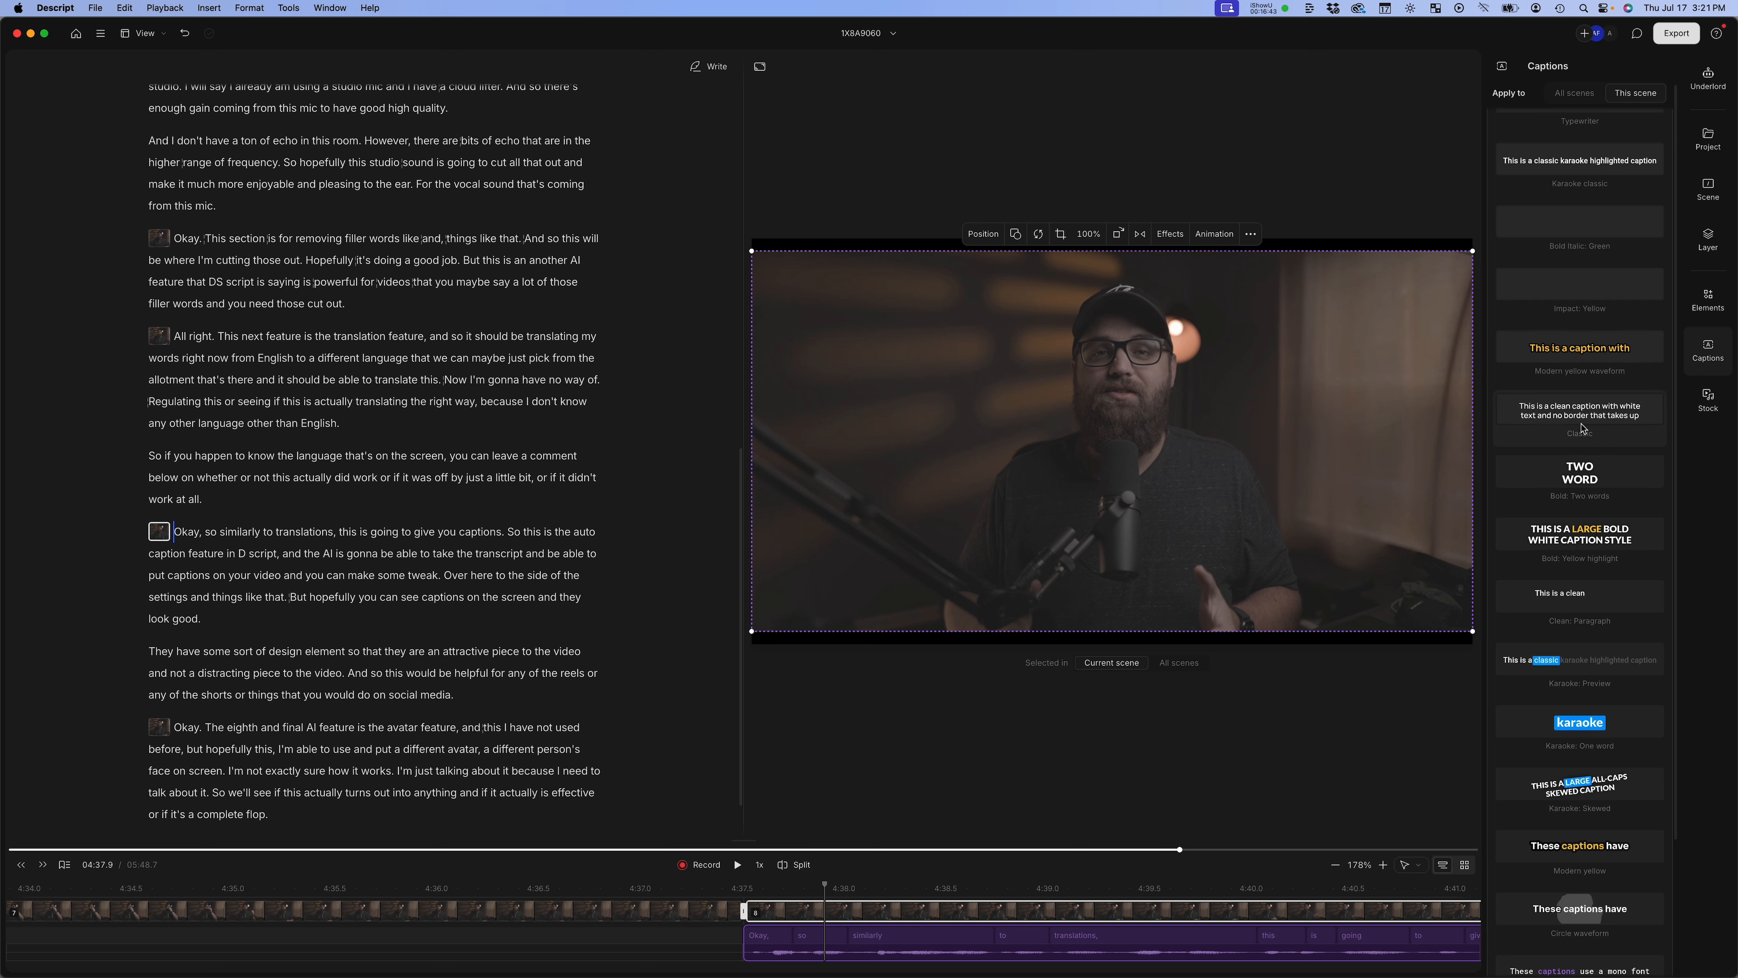
pyautogui.scroll(2, 1583, 428)
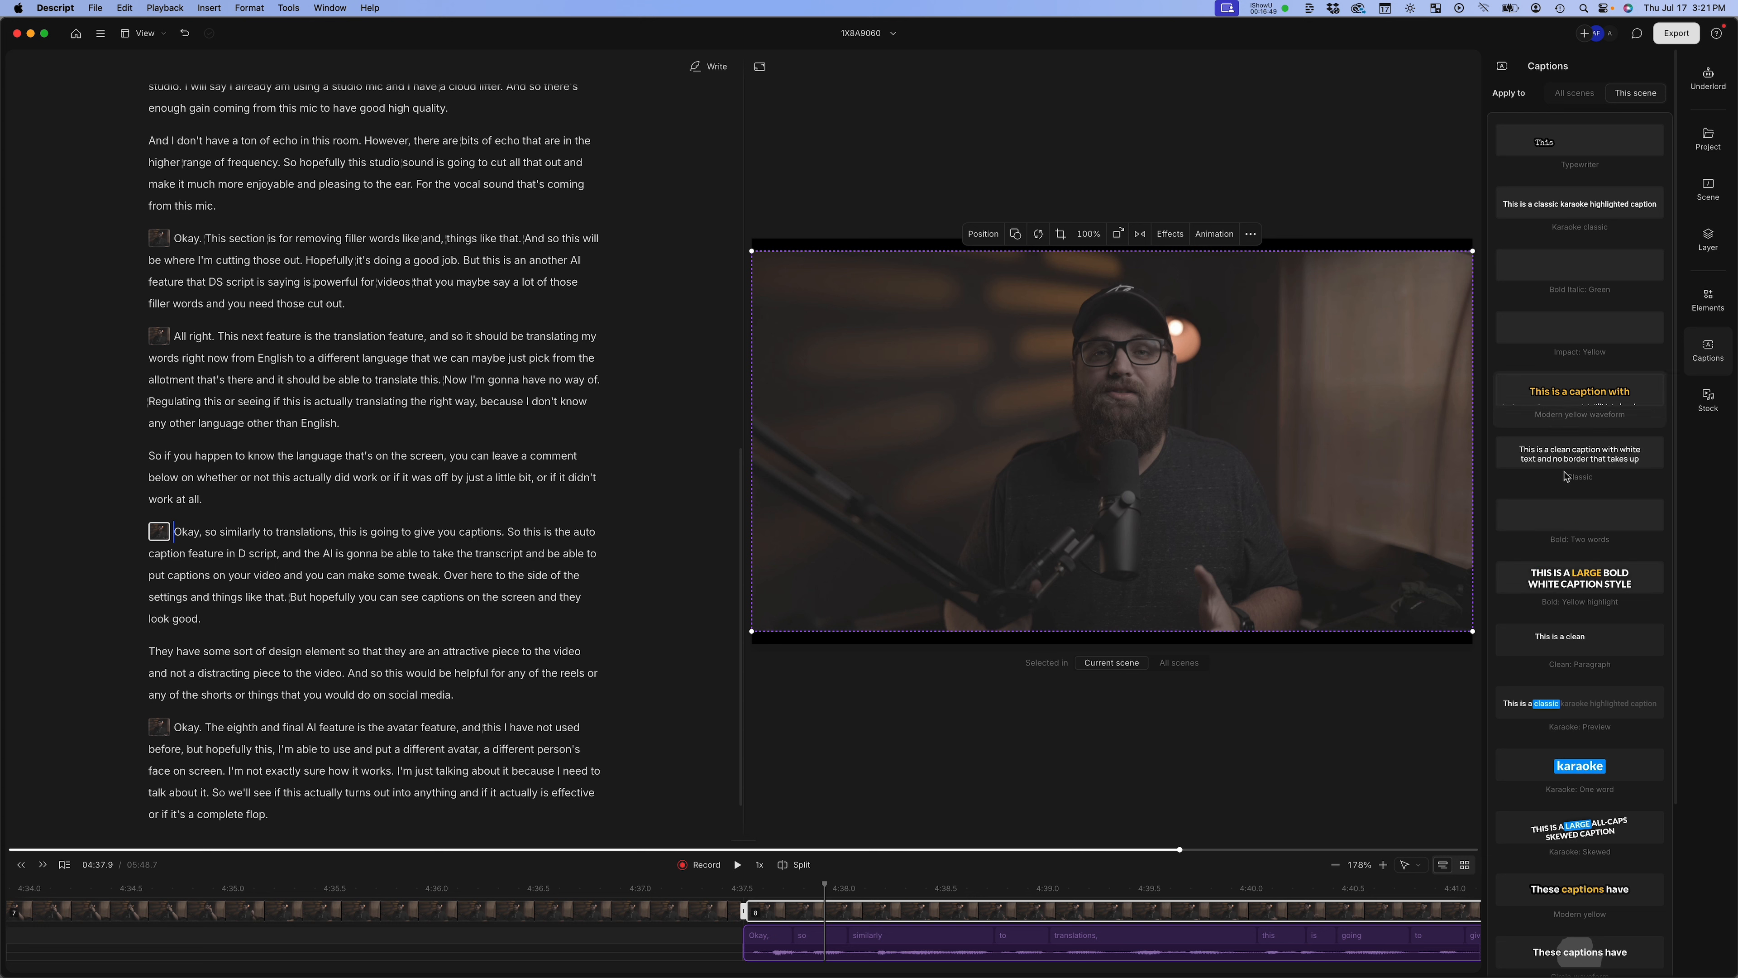
pyautogui.click(1578, 584)
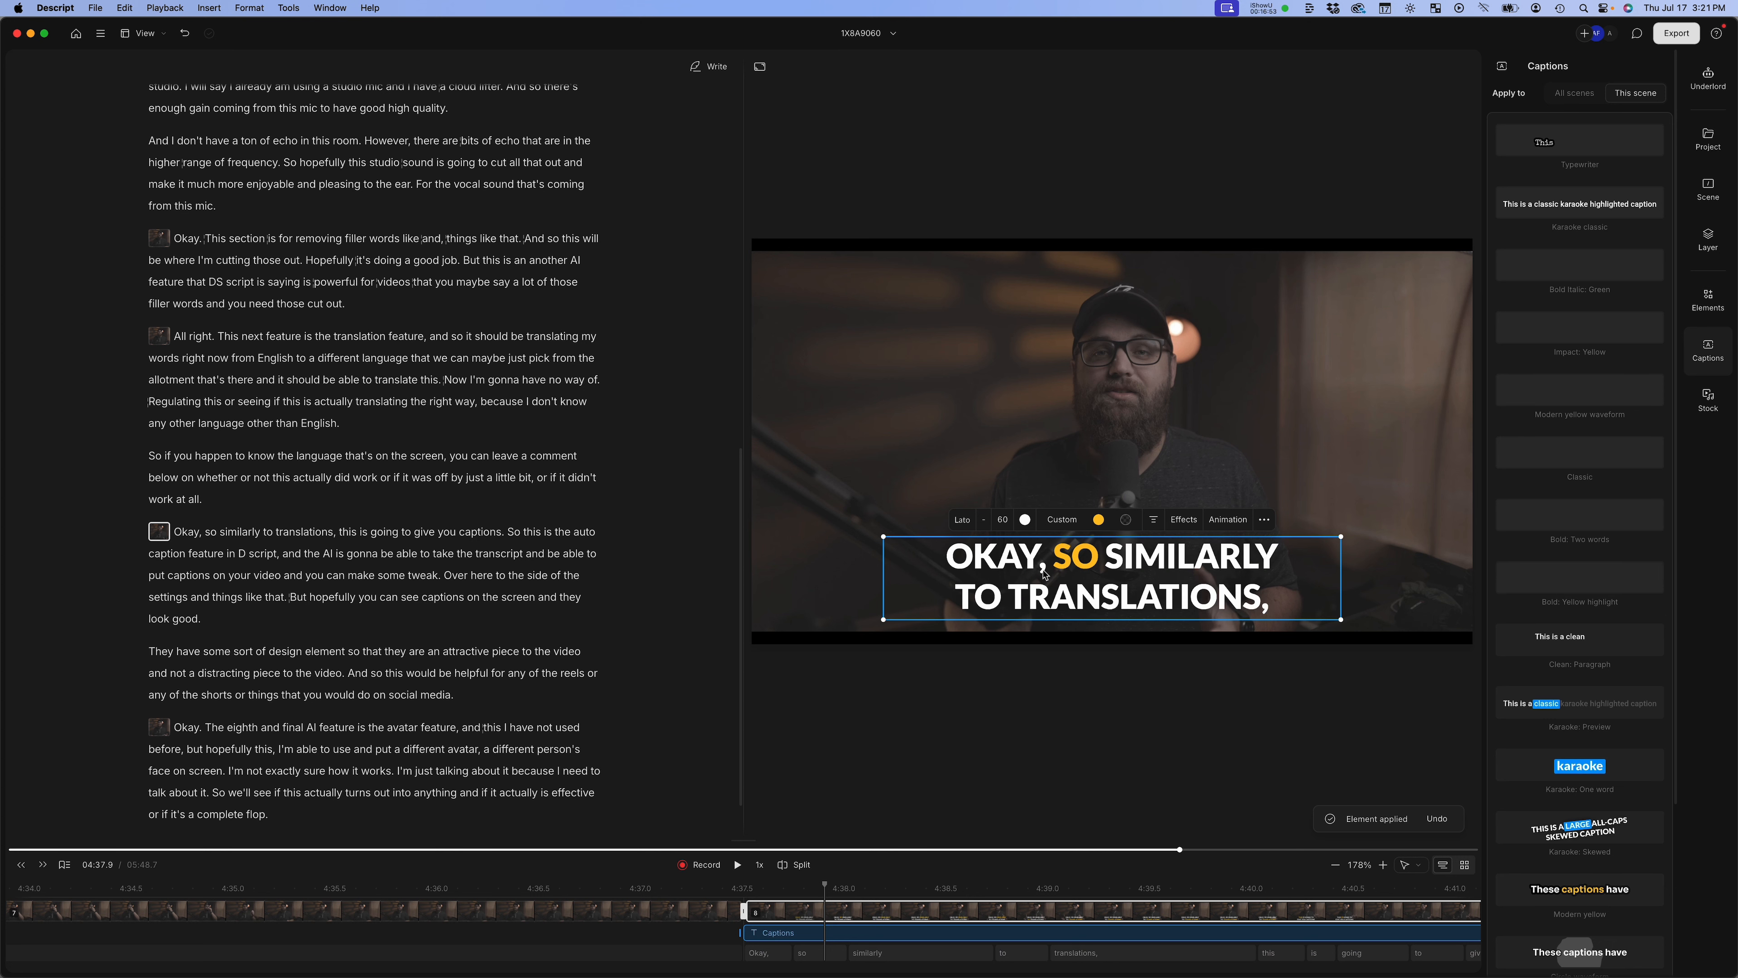
# Play the yellow highlight captions from the start of the scene with the timeline zoomed out, and pause the playback
pyautogui.click(741, 888)
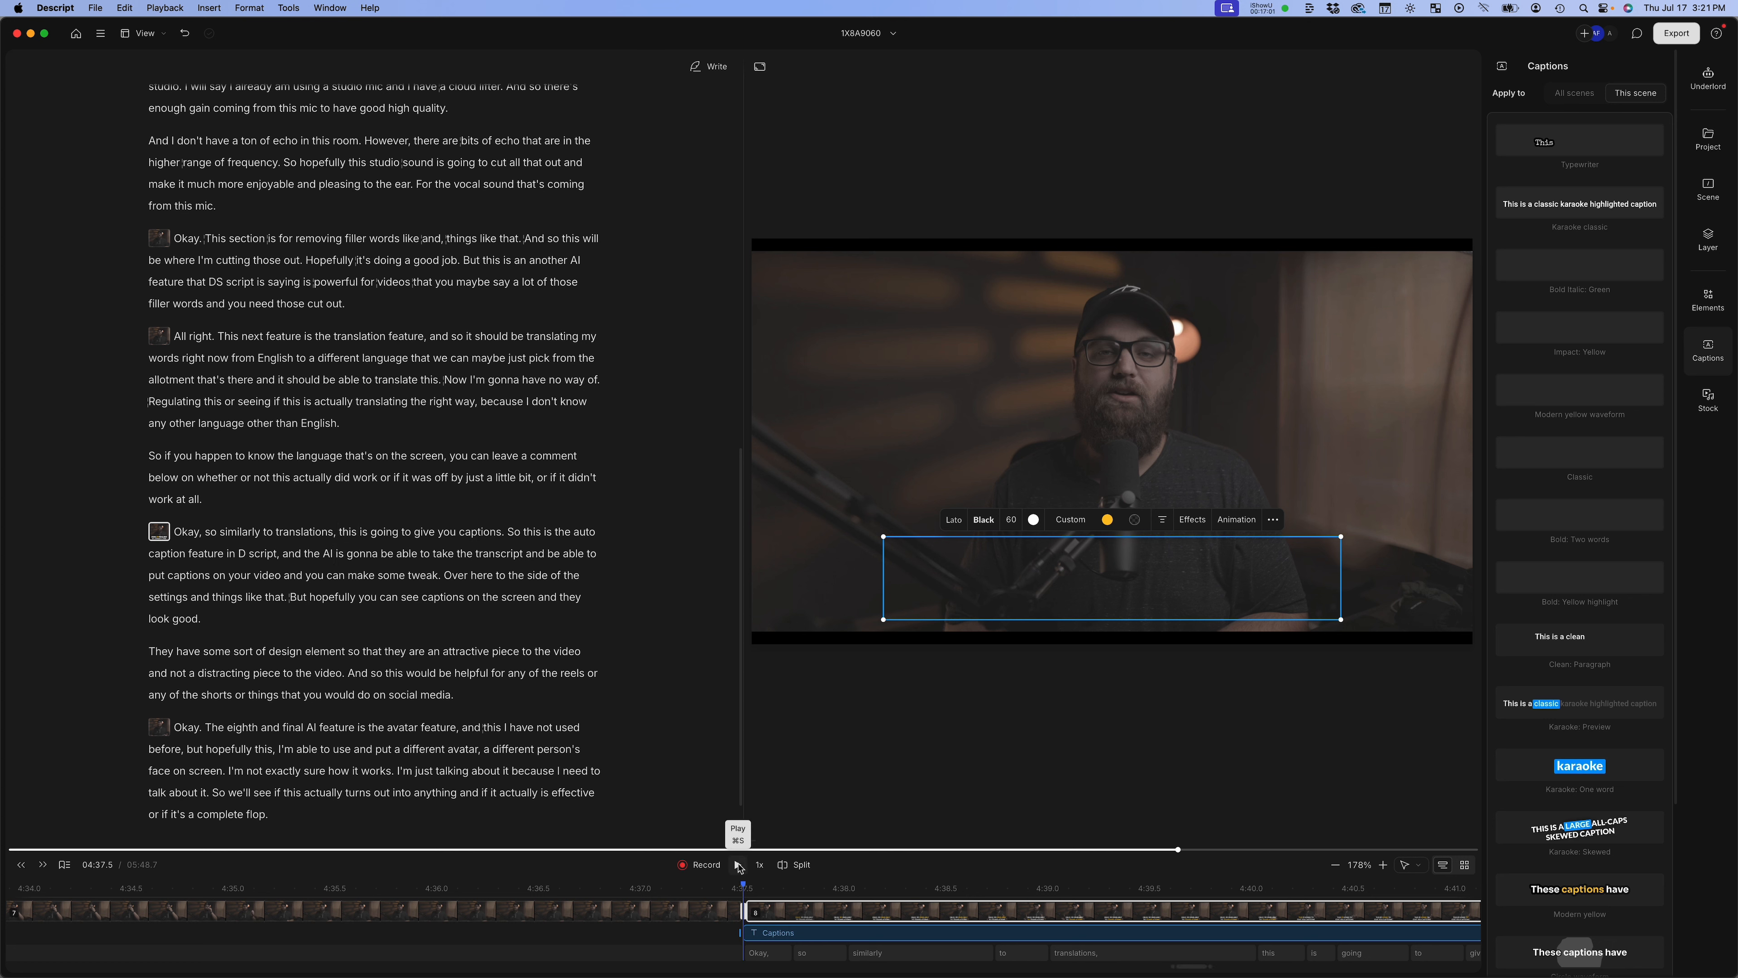
pyautogui.click(739, 866)
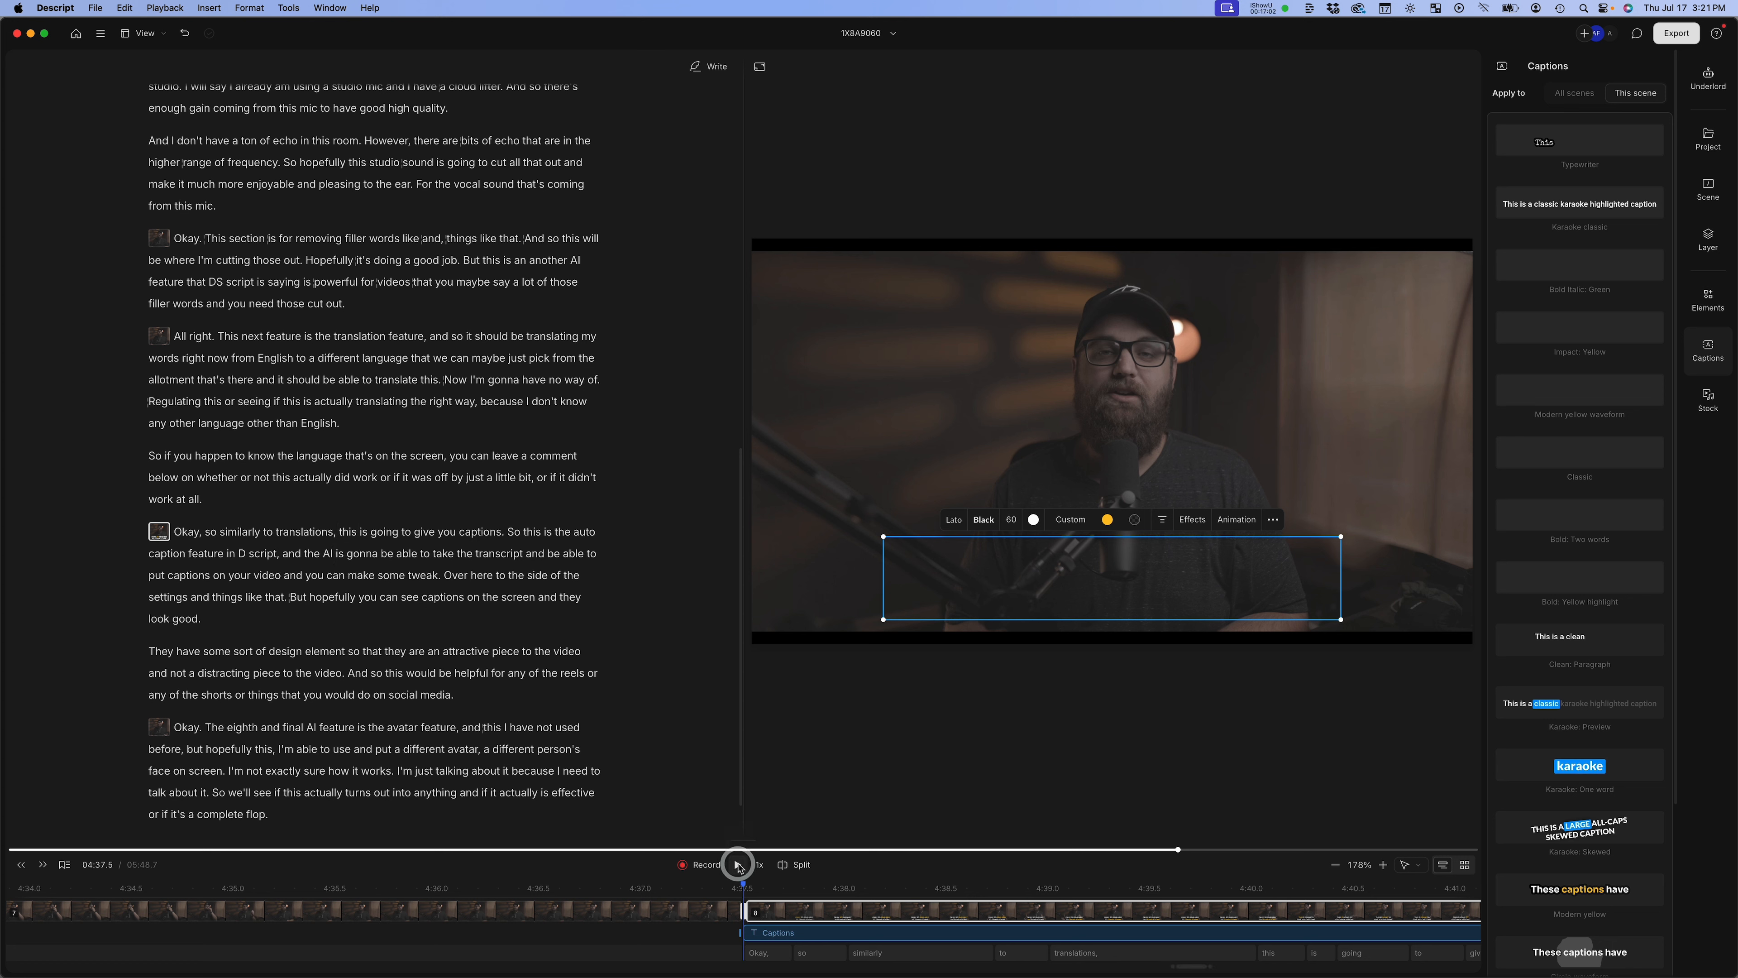
pyautogui.click(798, 765)
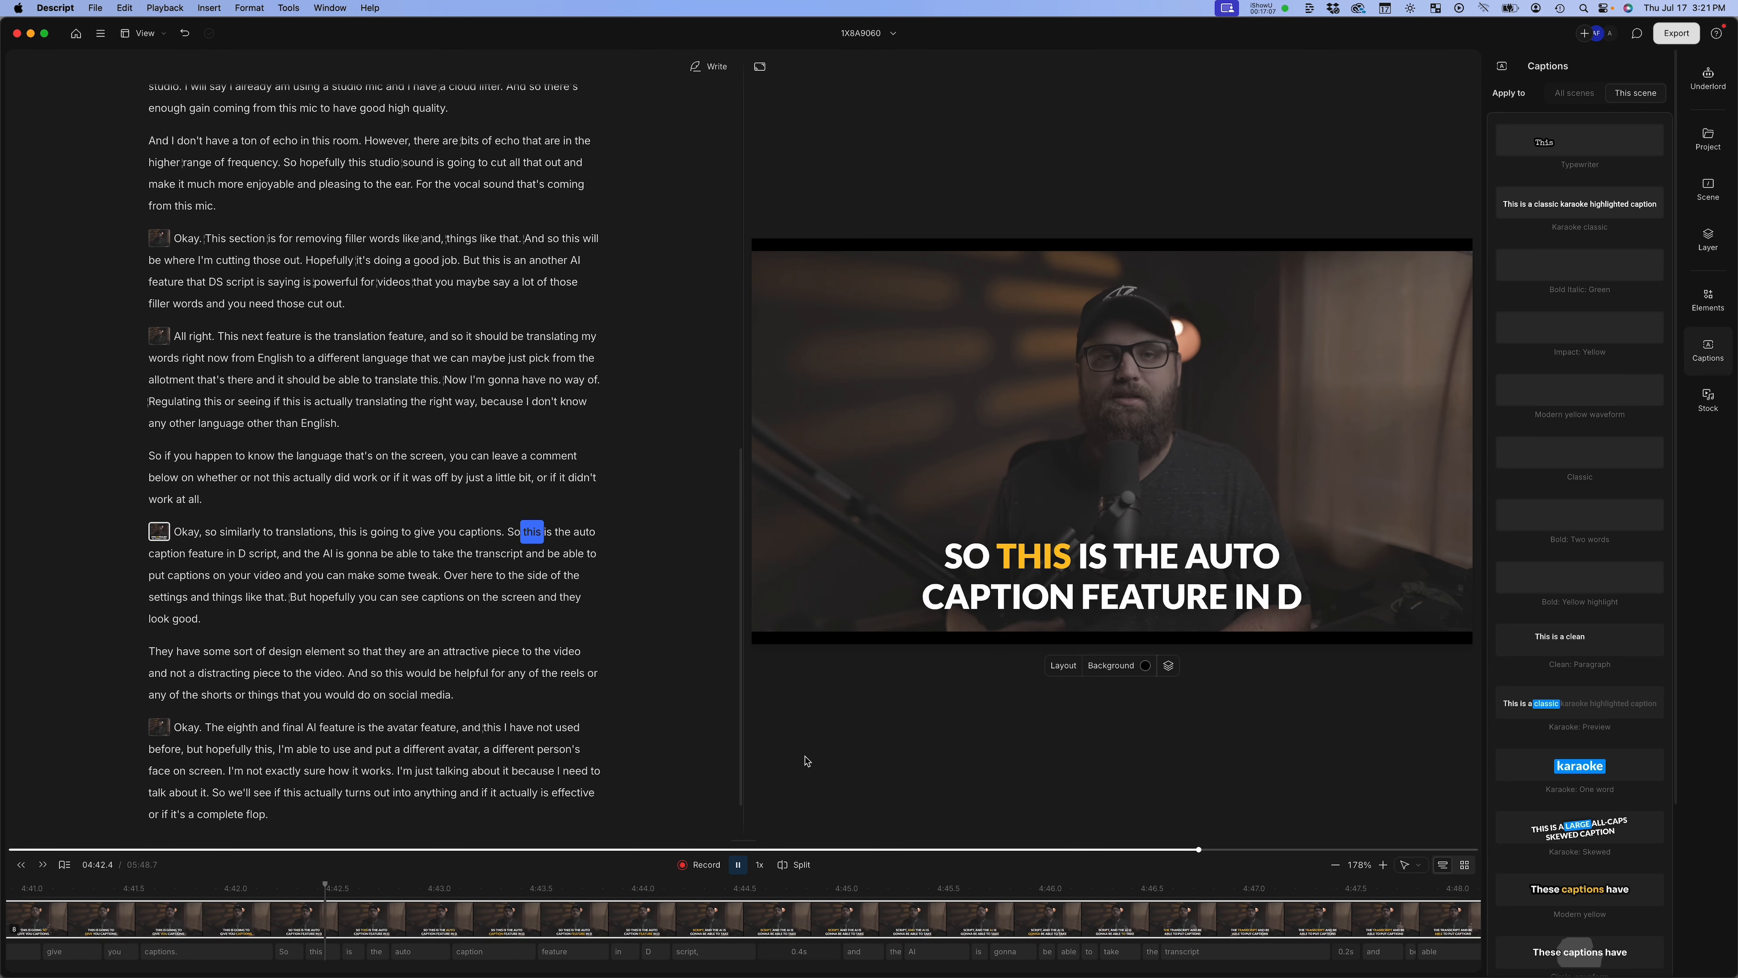
pyautogui.click(1336, 864)
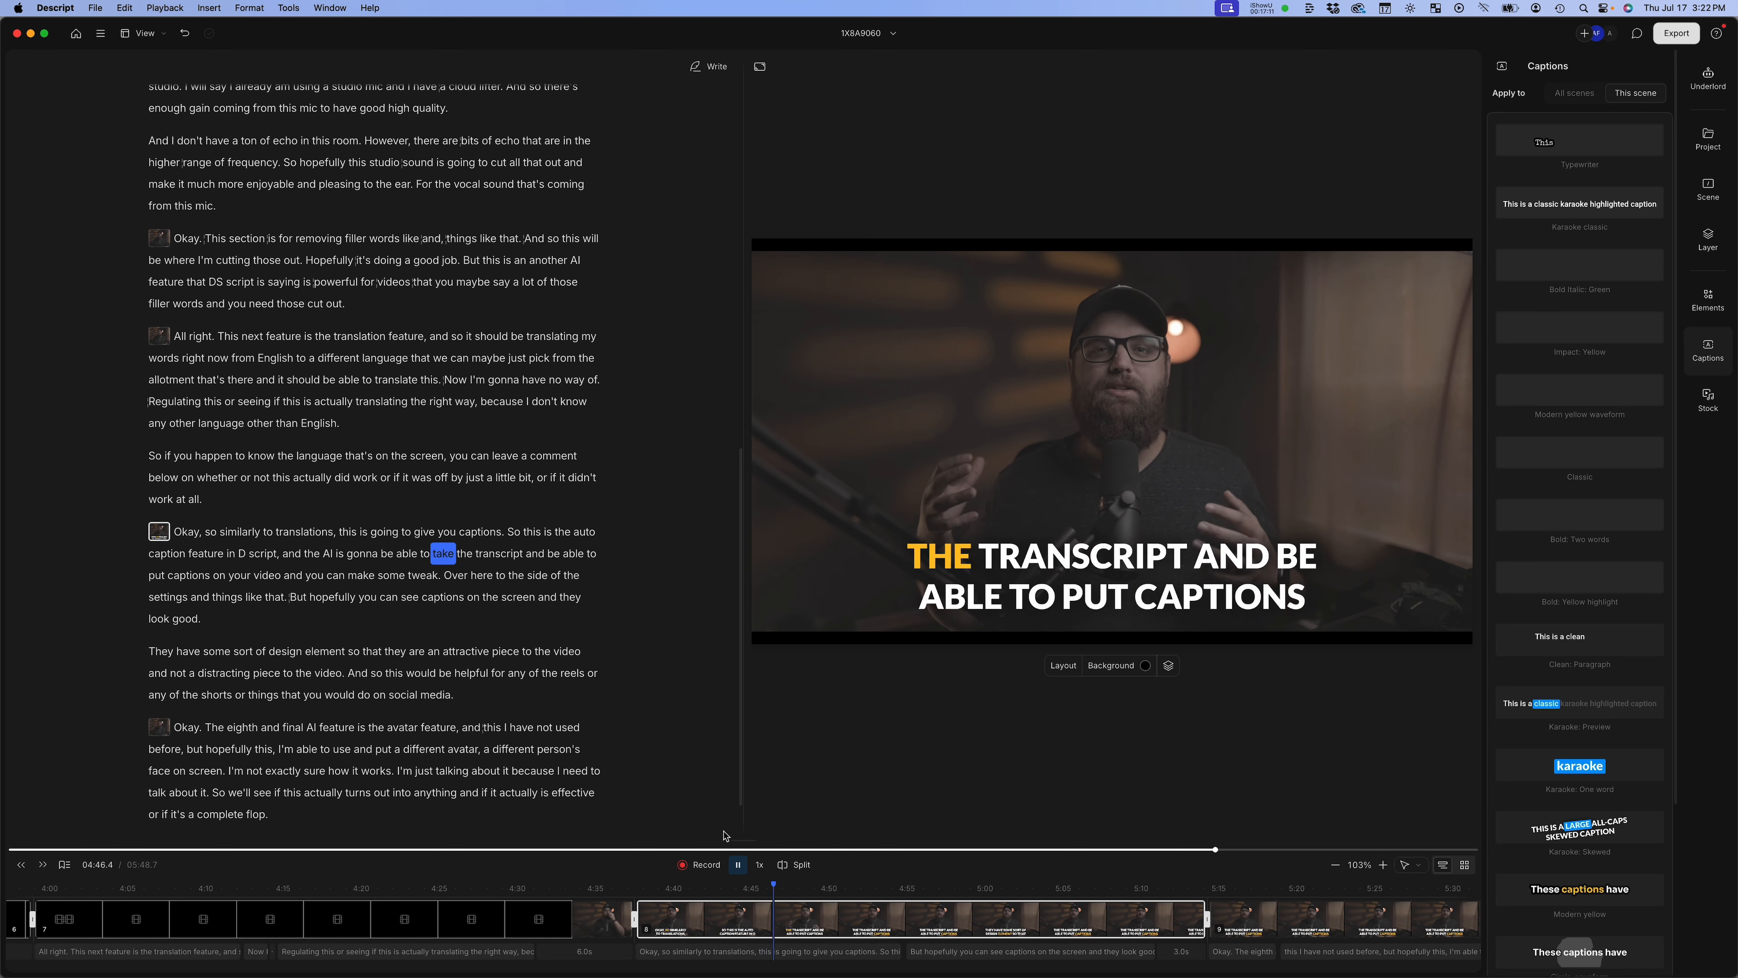
pyautogui.click(737, 864)
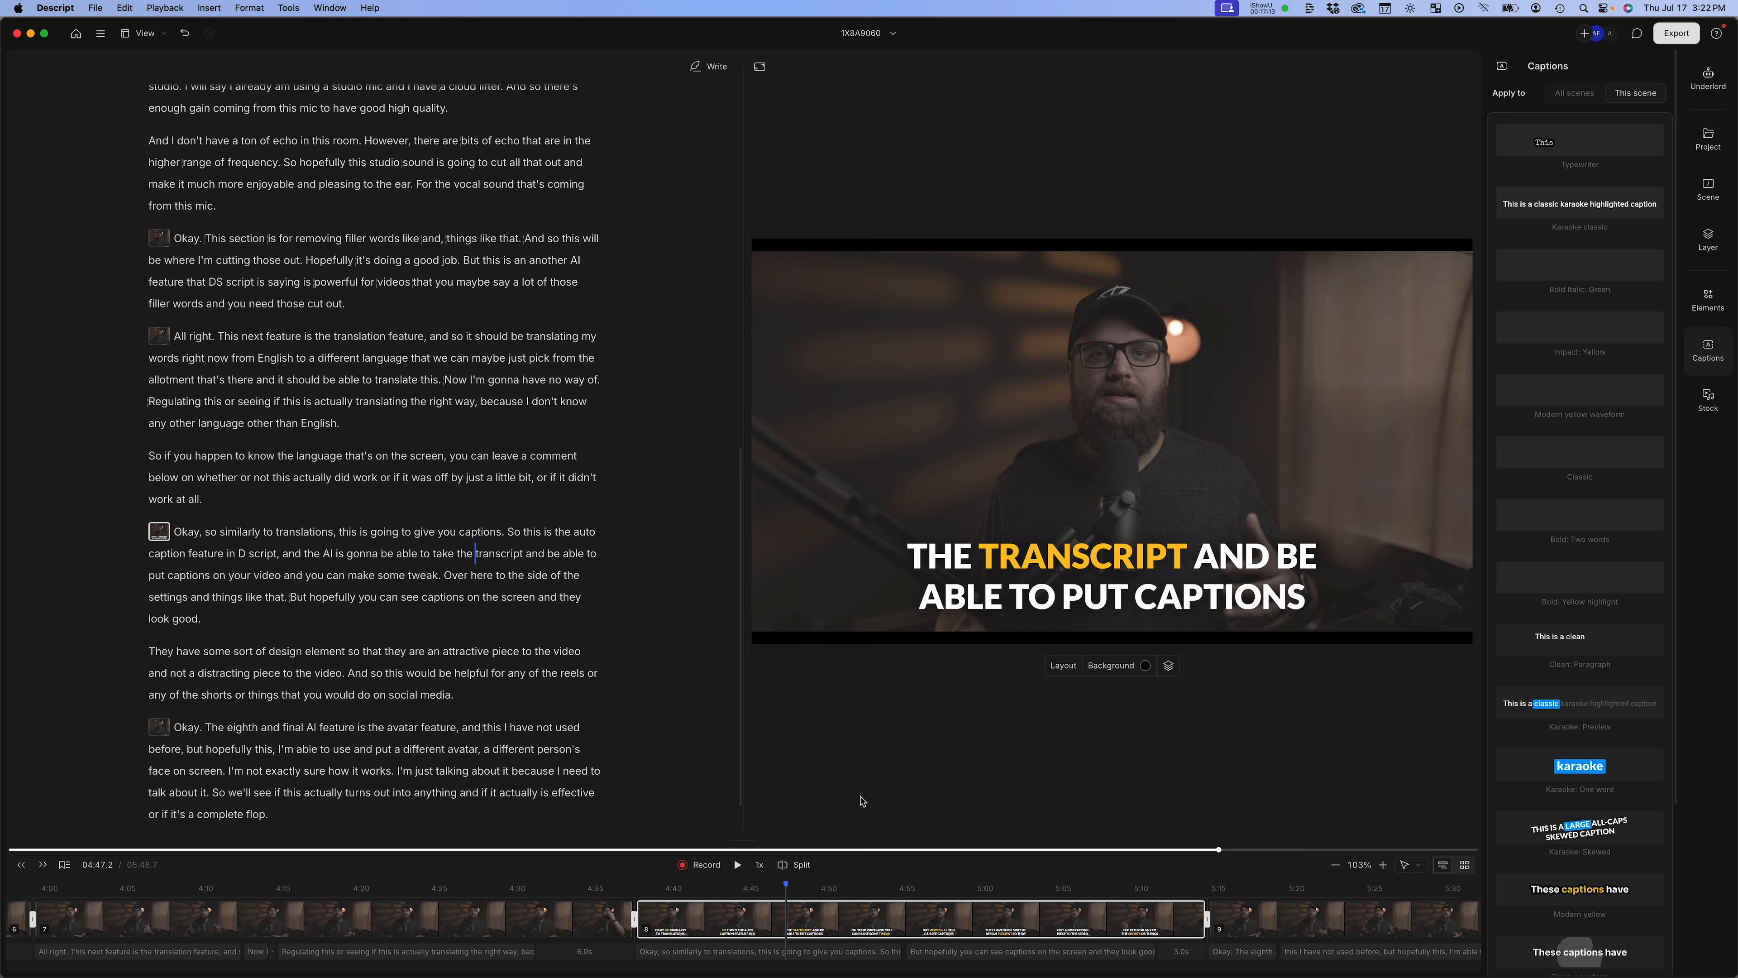
# Replace the Bold: Yellow highlight captions with the Typewriter style and place them near the bottom of the frame
pyautogui.click(1122, 582)
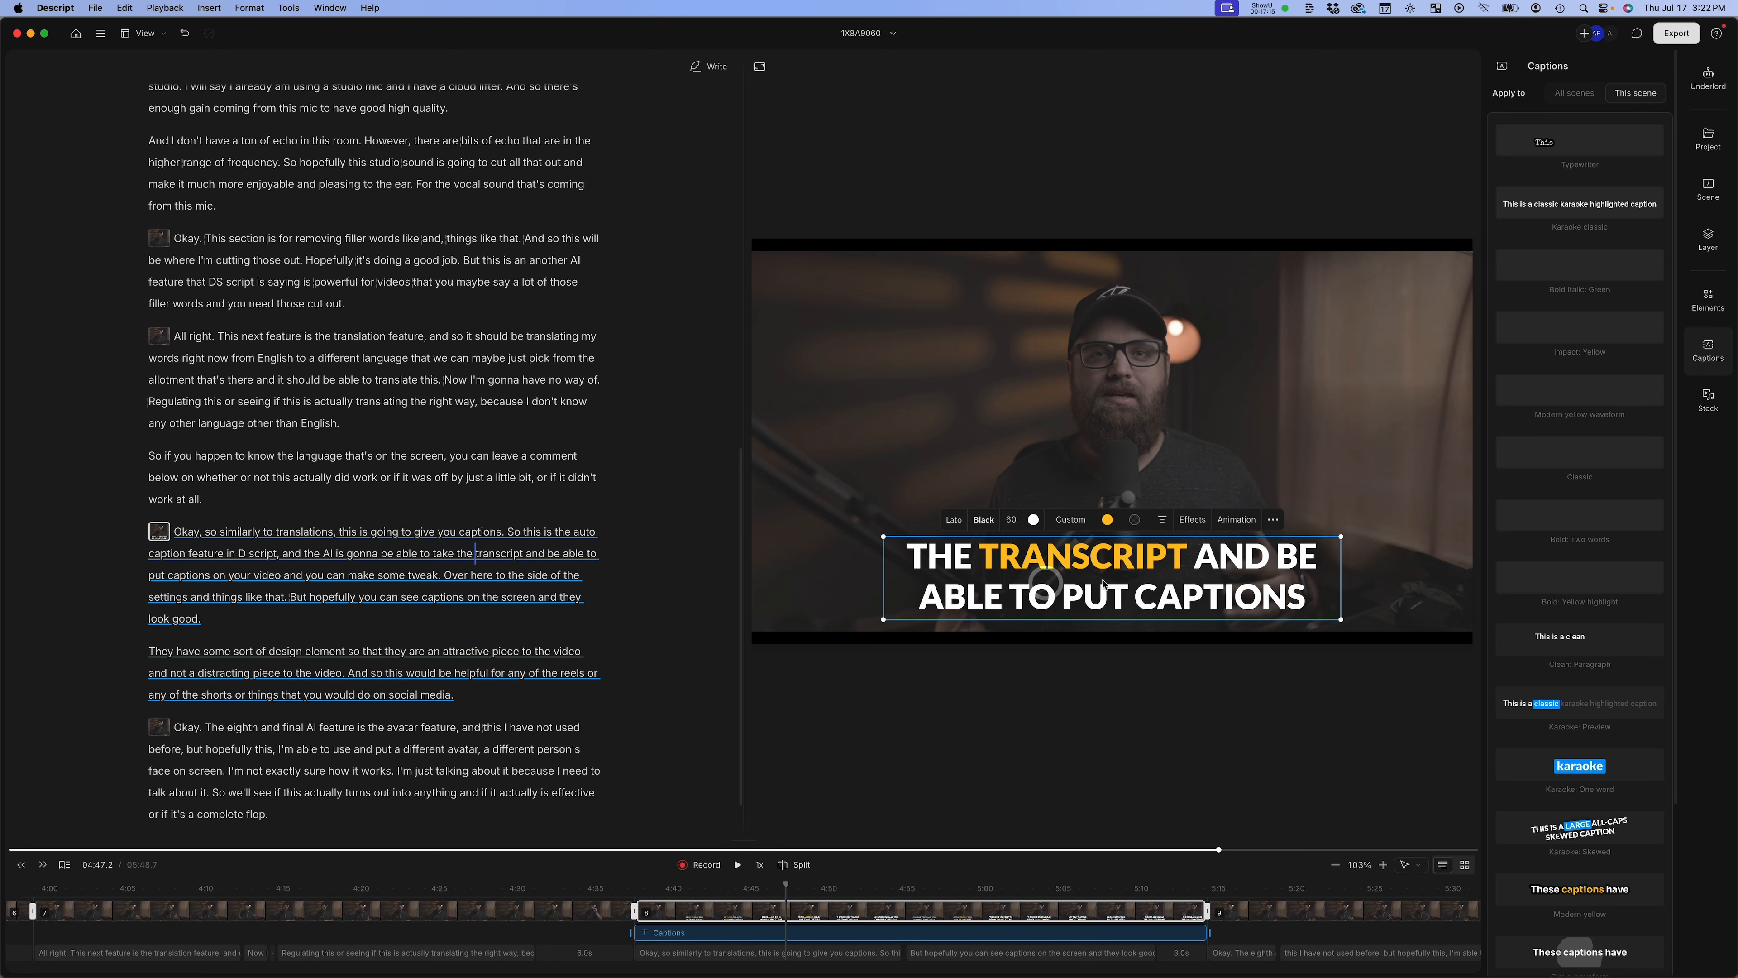
pyautogui.click(1581, 141)
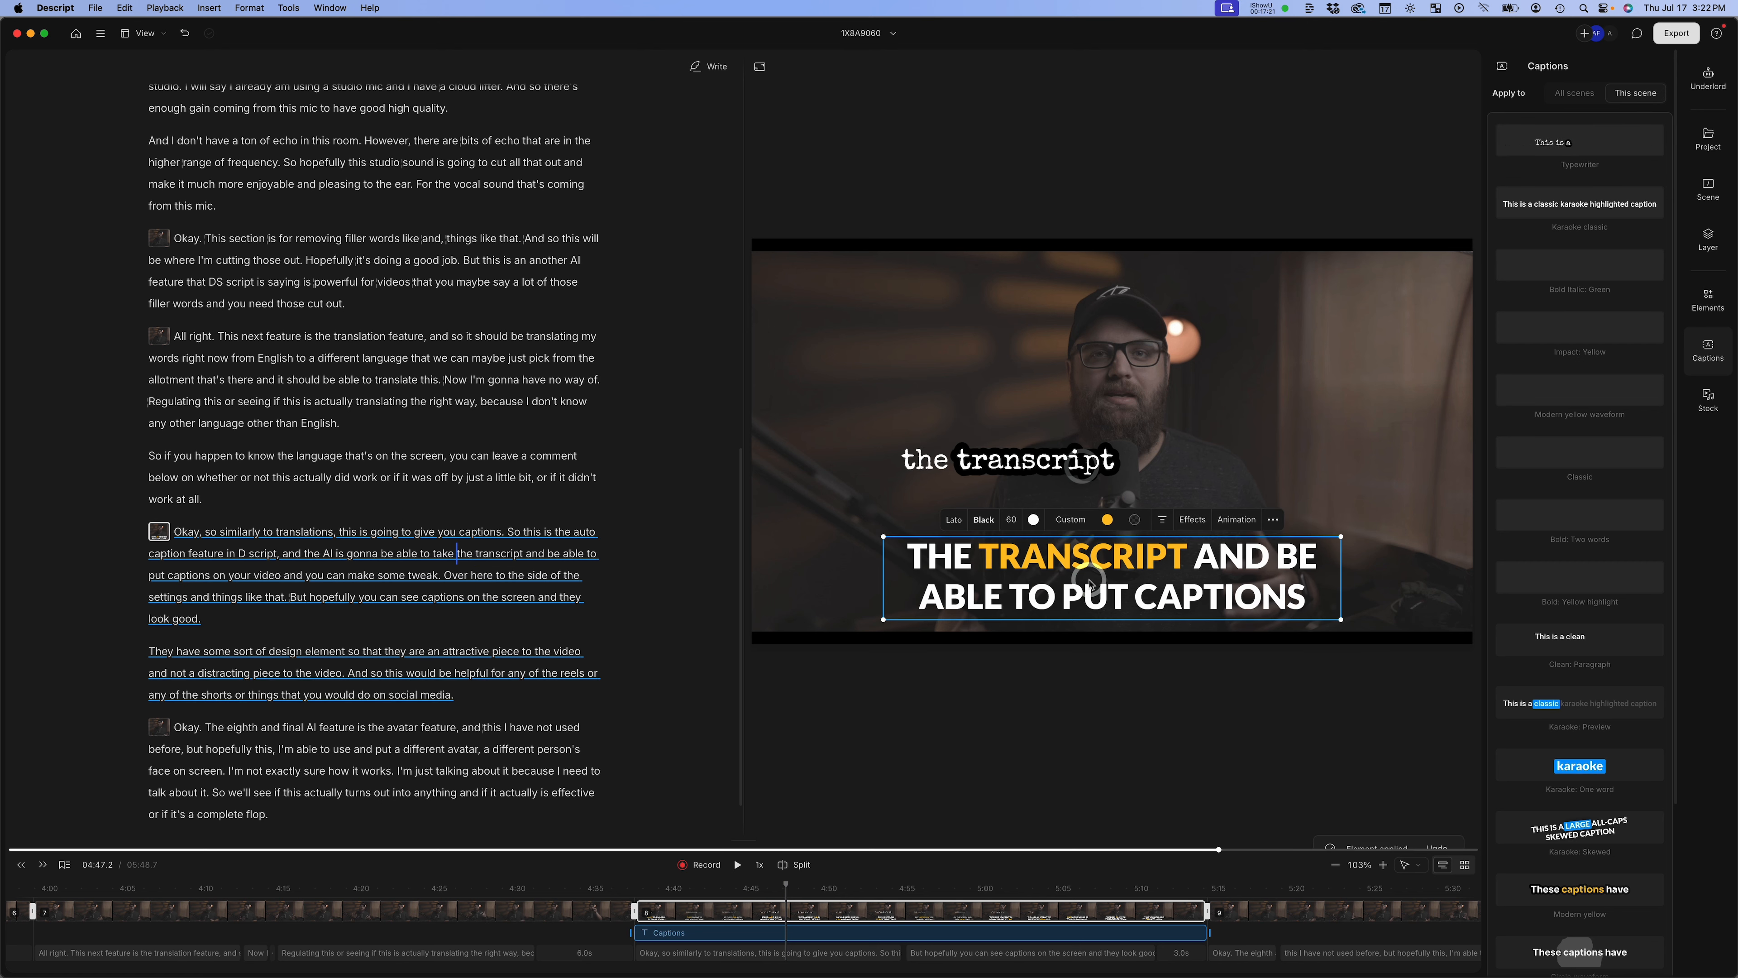
pyautogui.click(1084, 518)
pyautogui.moveTo(1057, 460); pyautogui.dragTo(1040, 585)
# Play the Typewriter captions from the start of the scene and pause after "going to give you captions"
pyautogui.moveTo(668, 894); pyautogui.dragTo(639, 890)
pyautogui.click(739, 864)
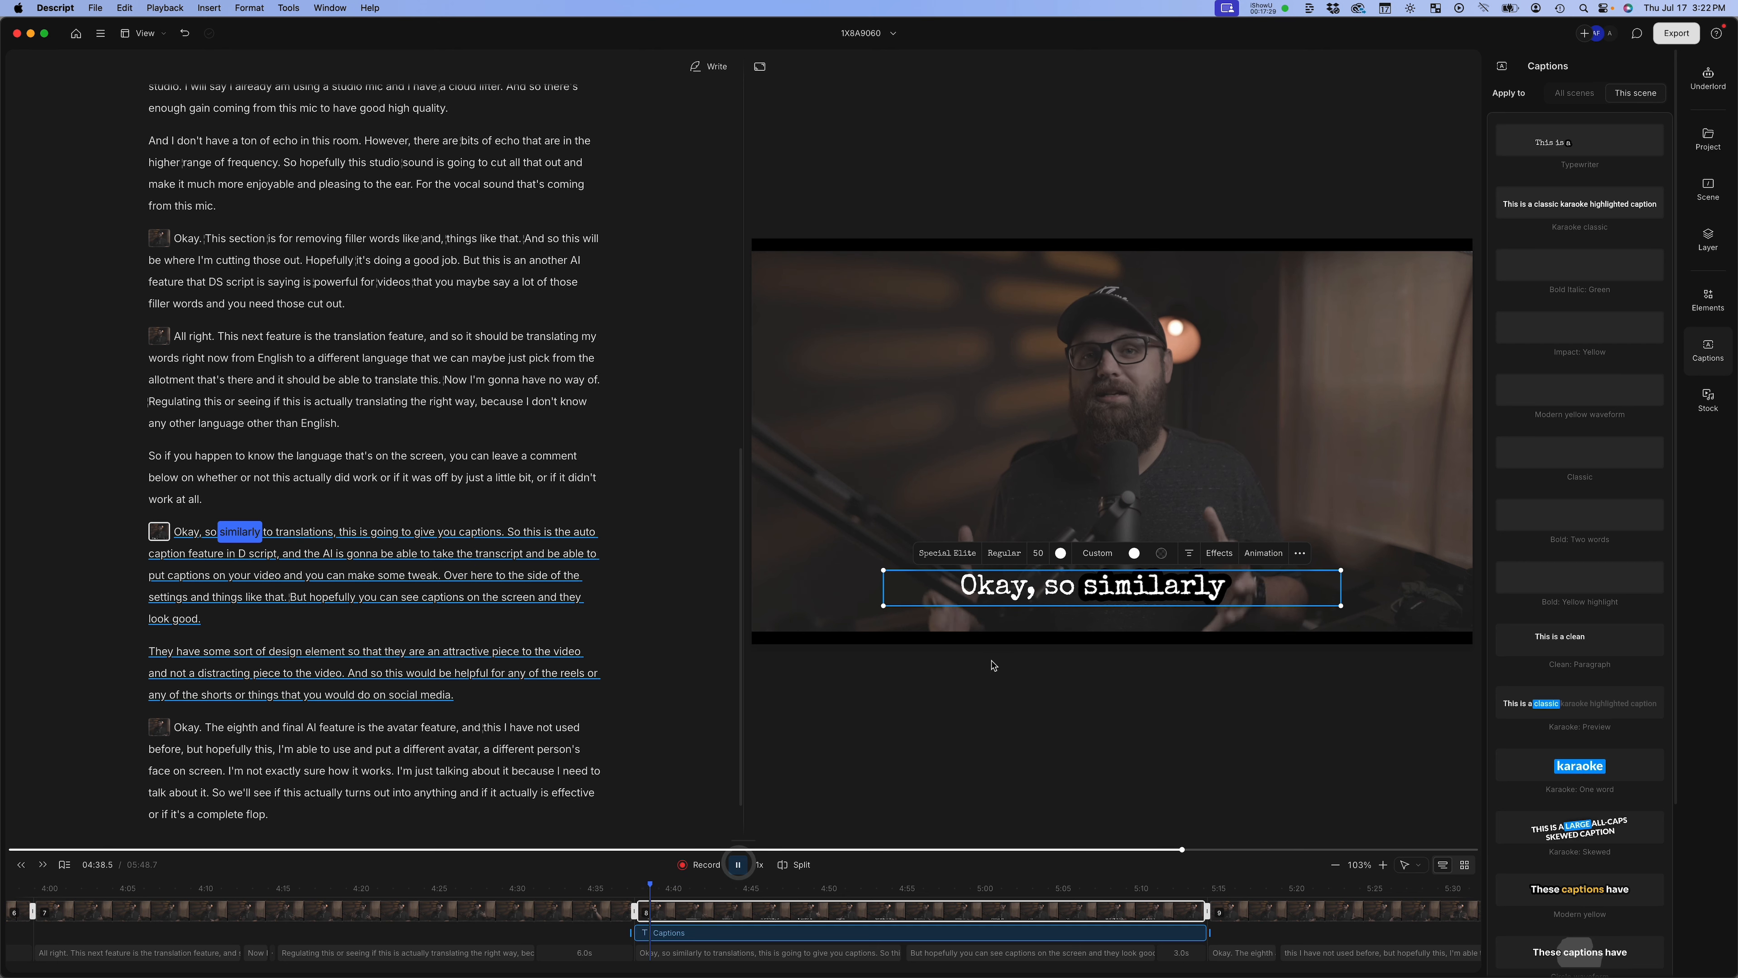
pyautogui.click(1201, 634)
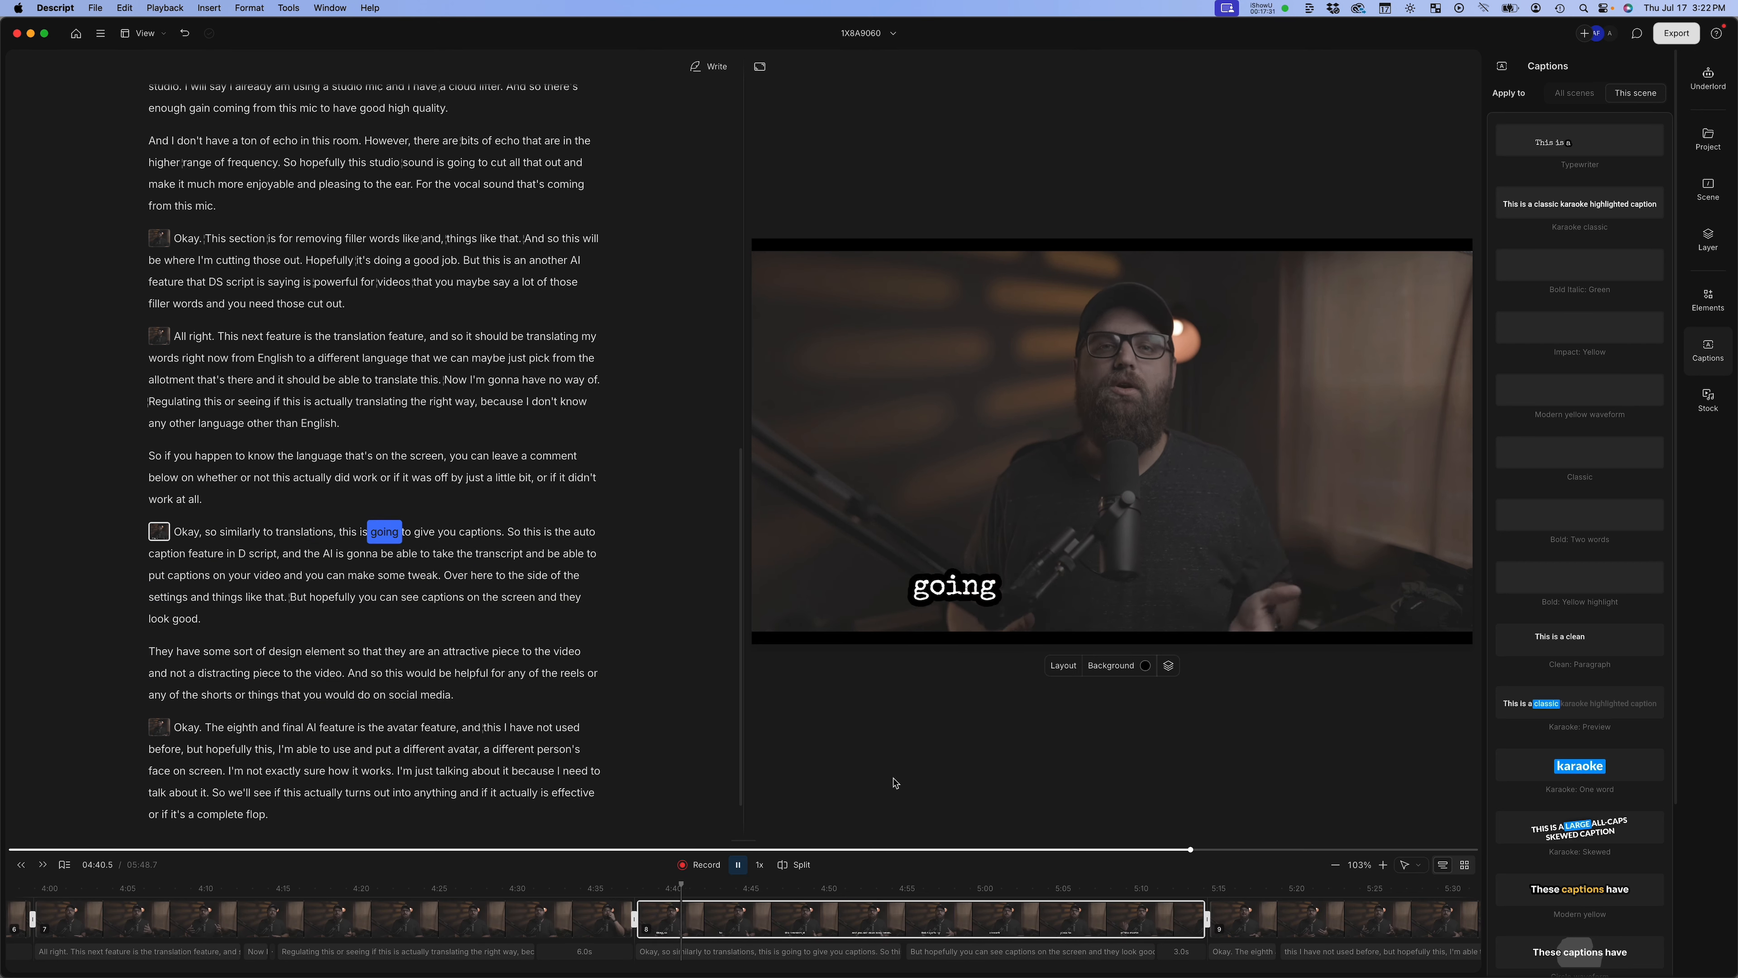
pyautogui.click(739, 865)
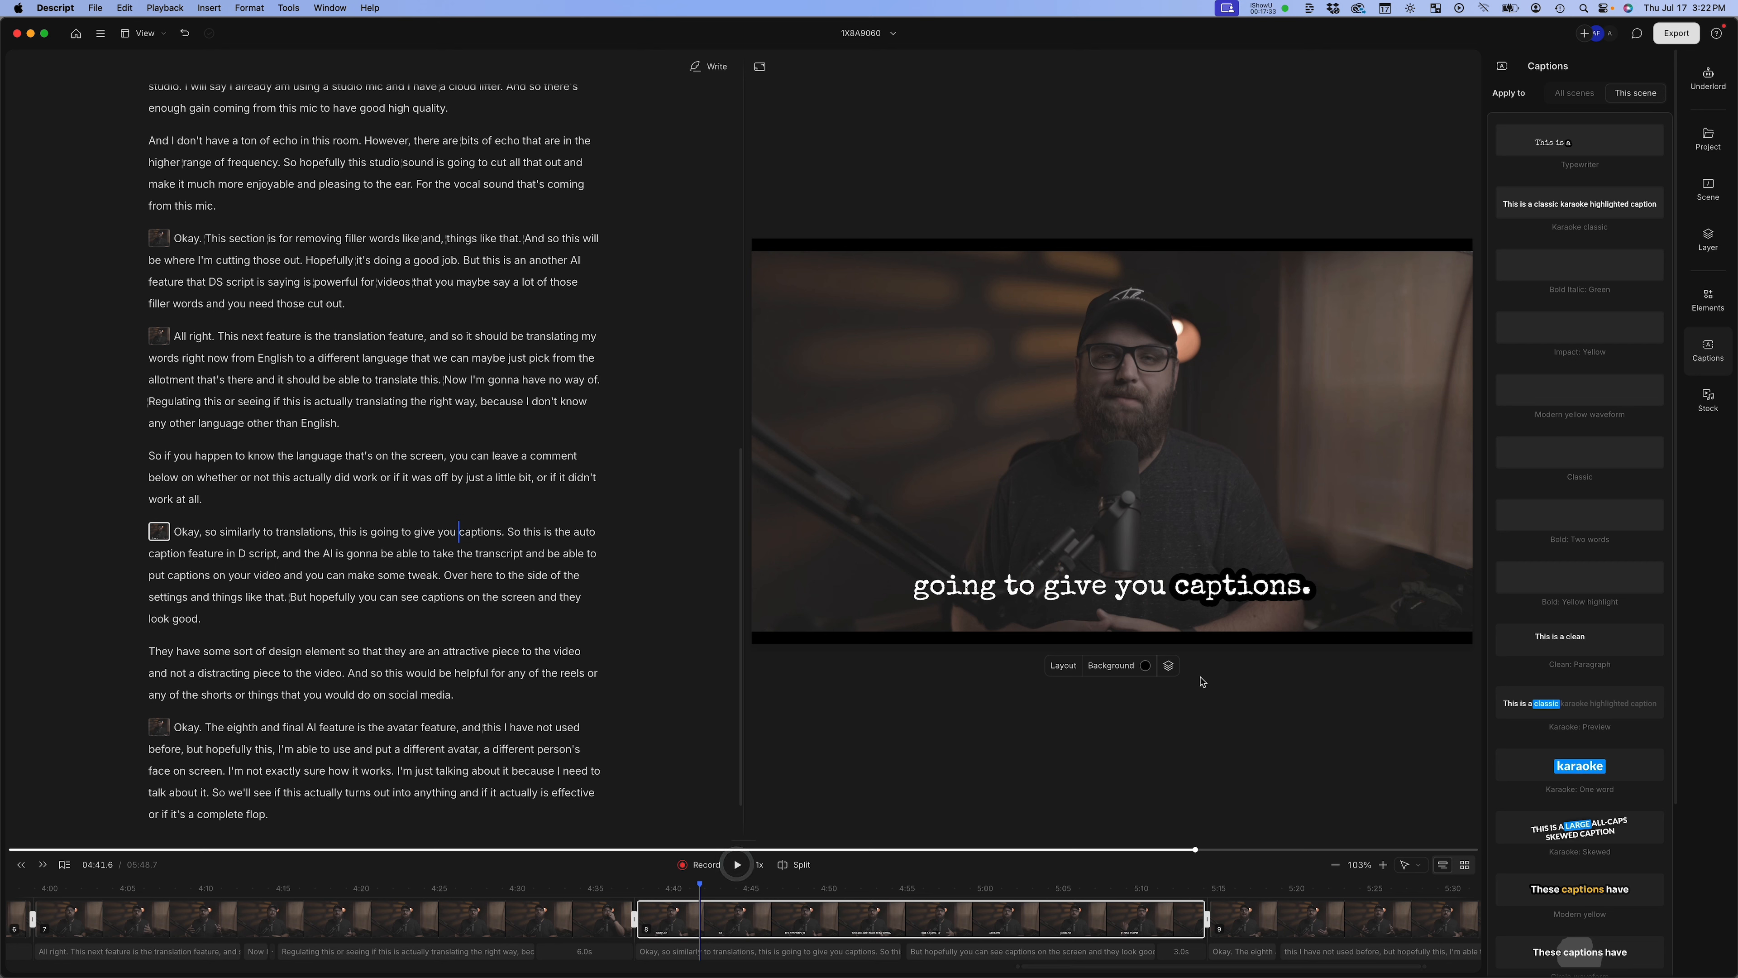
# Delete the Typewriter captions, look through the caption styles and pick Bold Italic: Green for the scene
pyautogui.click(1227, 601)
pyautogui.click(1227, 601)
pyautogui.press('Delete')
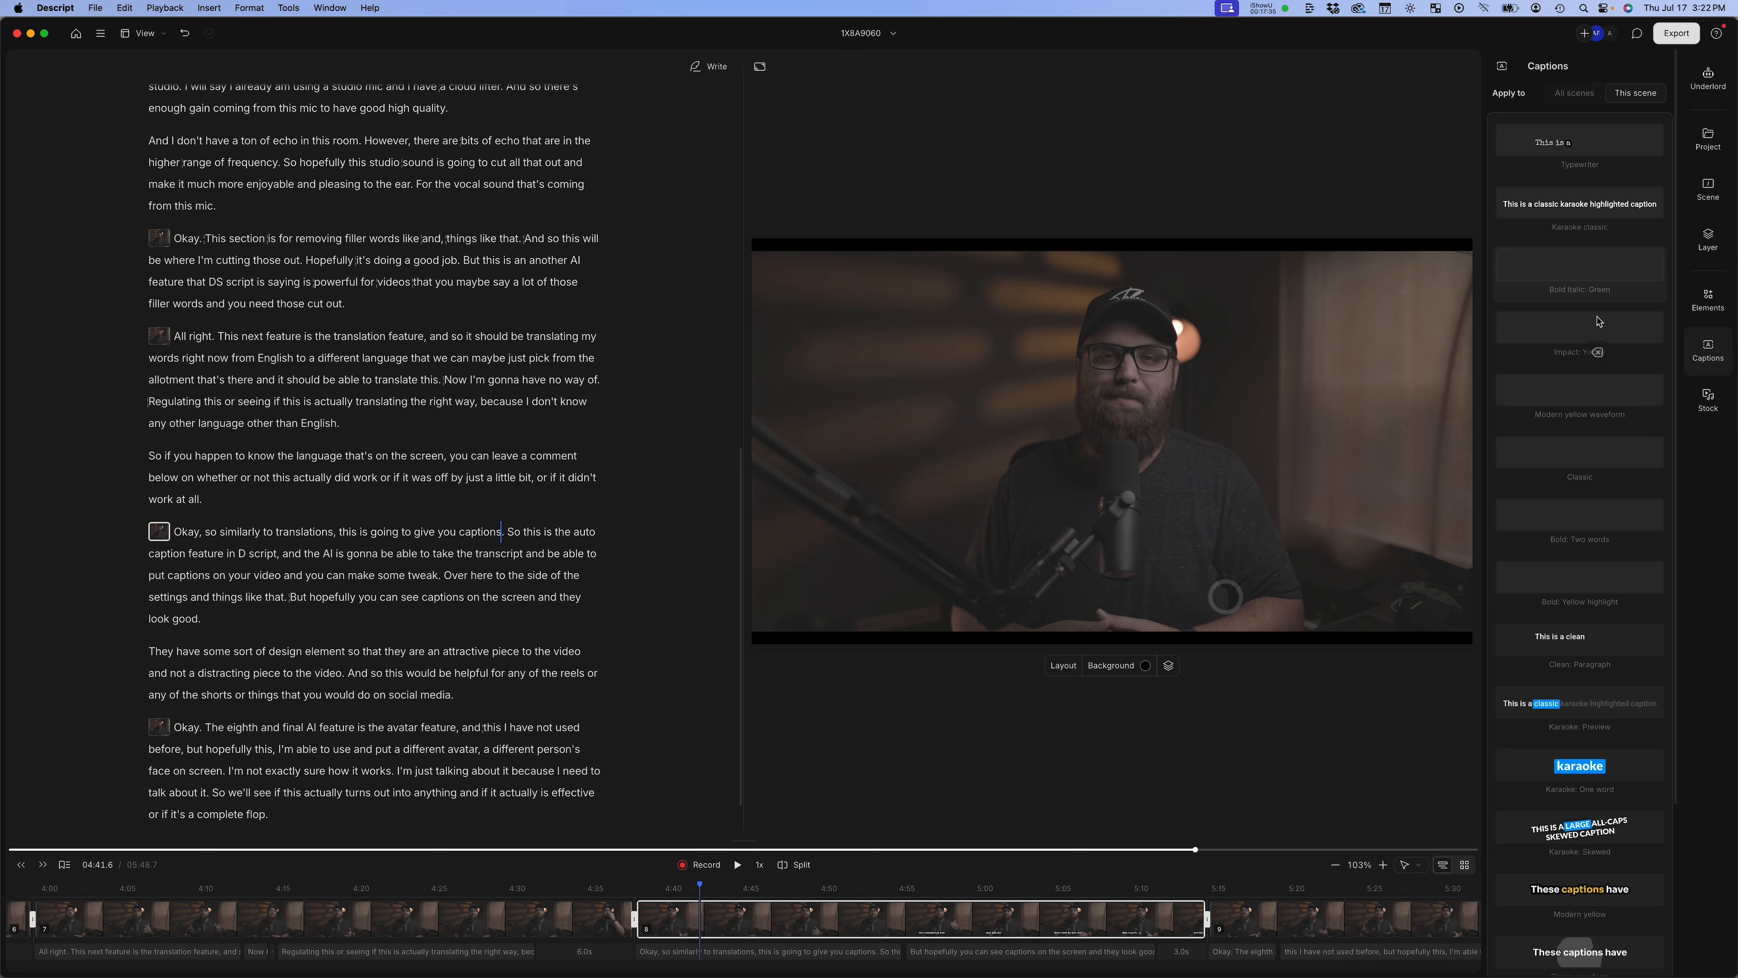
pyautogui.scroll(-3, 1599, 339)
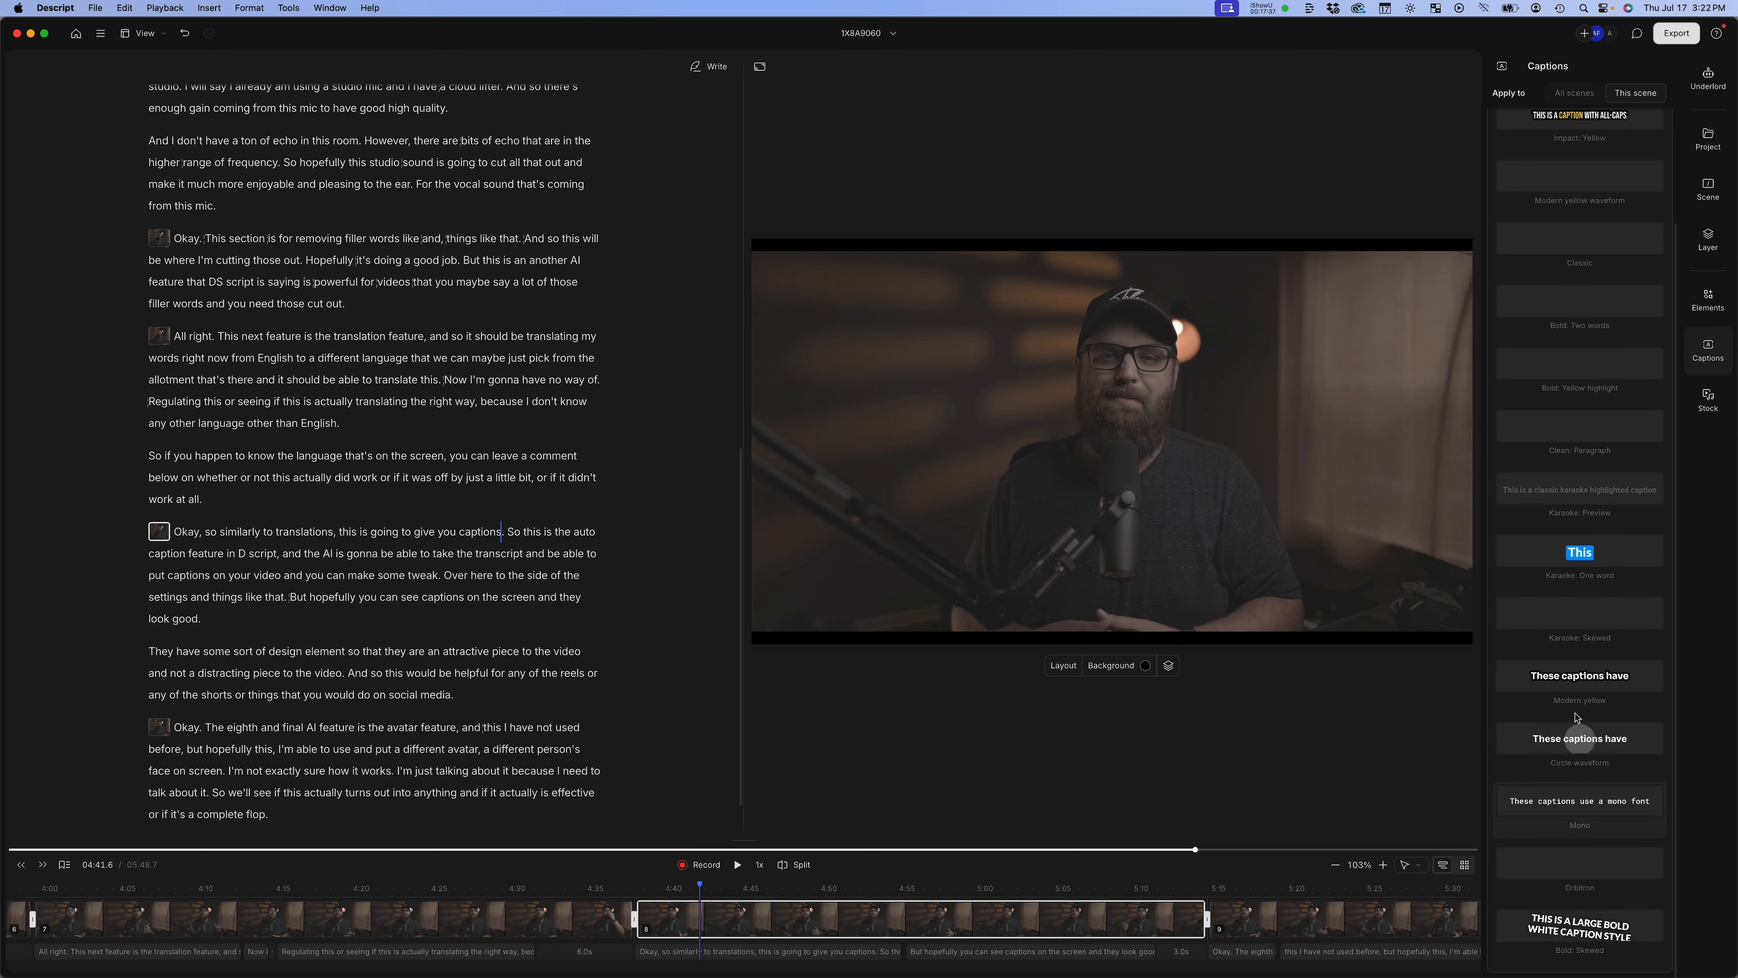
pyautogui.scroll(3, 1588, 548)
pyautogui.click(1565, 266)
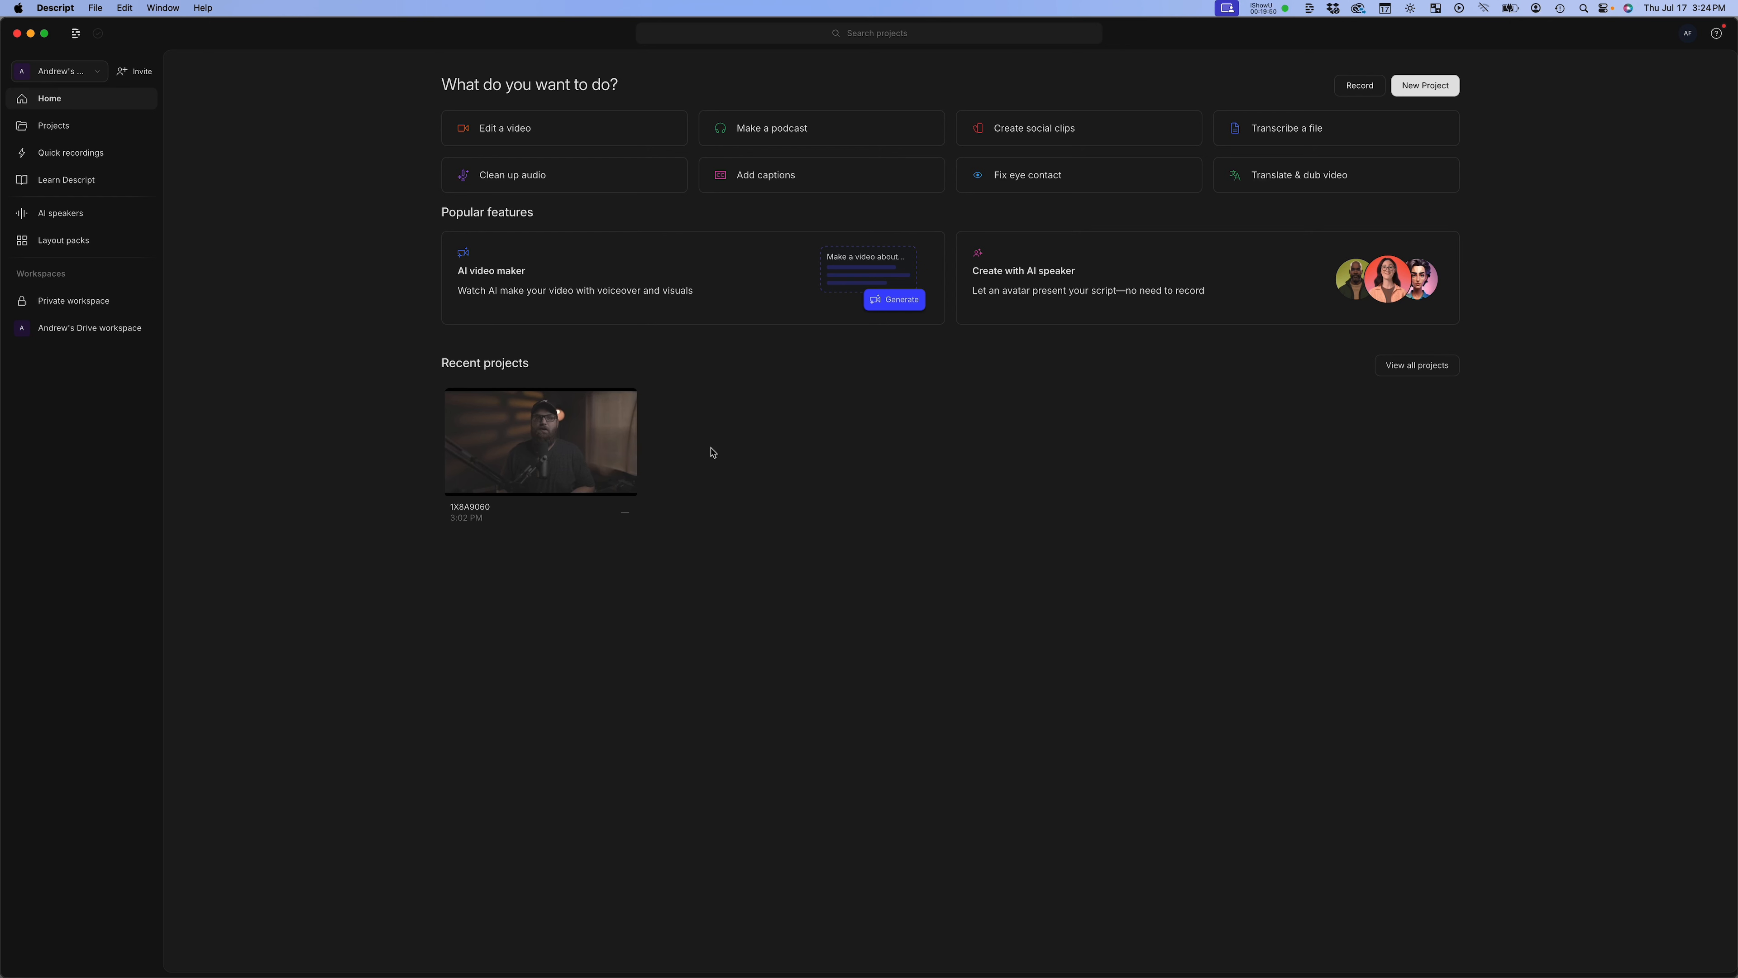
# Start a new project with an AI speaker, preview the stock voice Alex and choose it as the speaker
pyautogui.click(1080, 279)
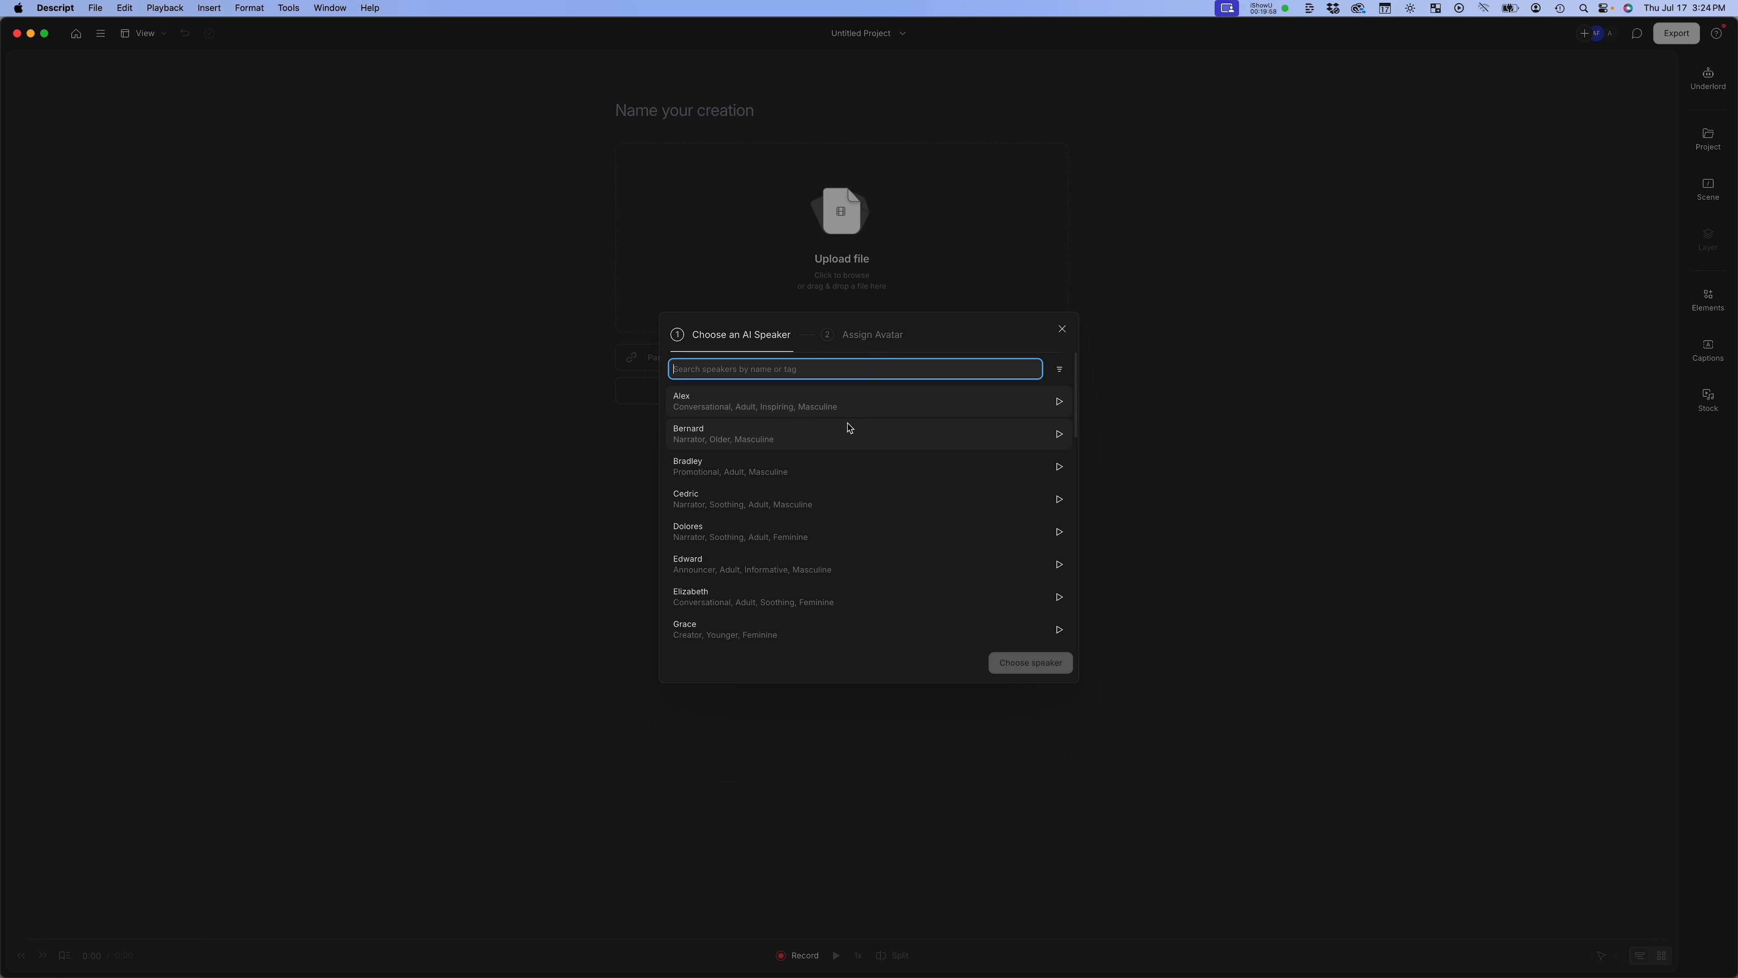
pyautogui.click(1059, 385)
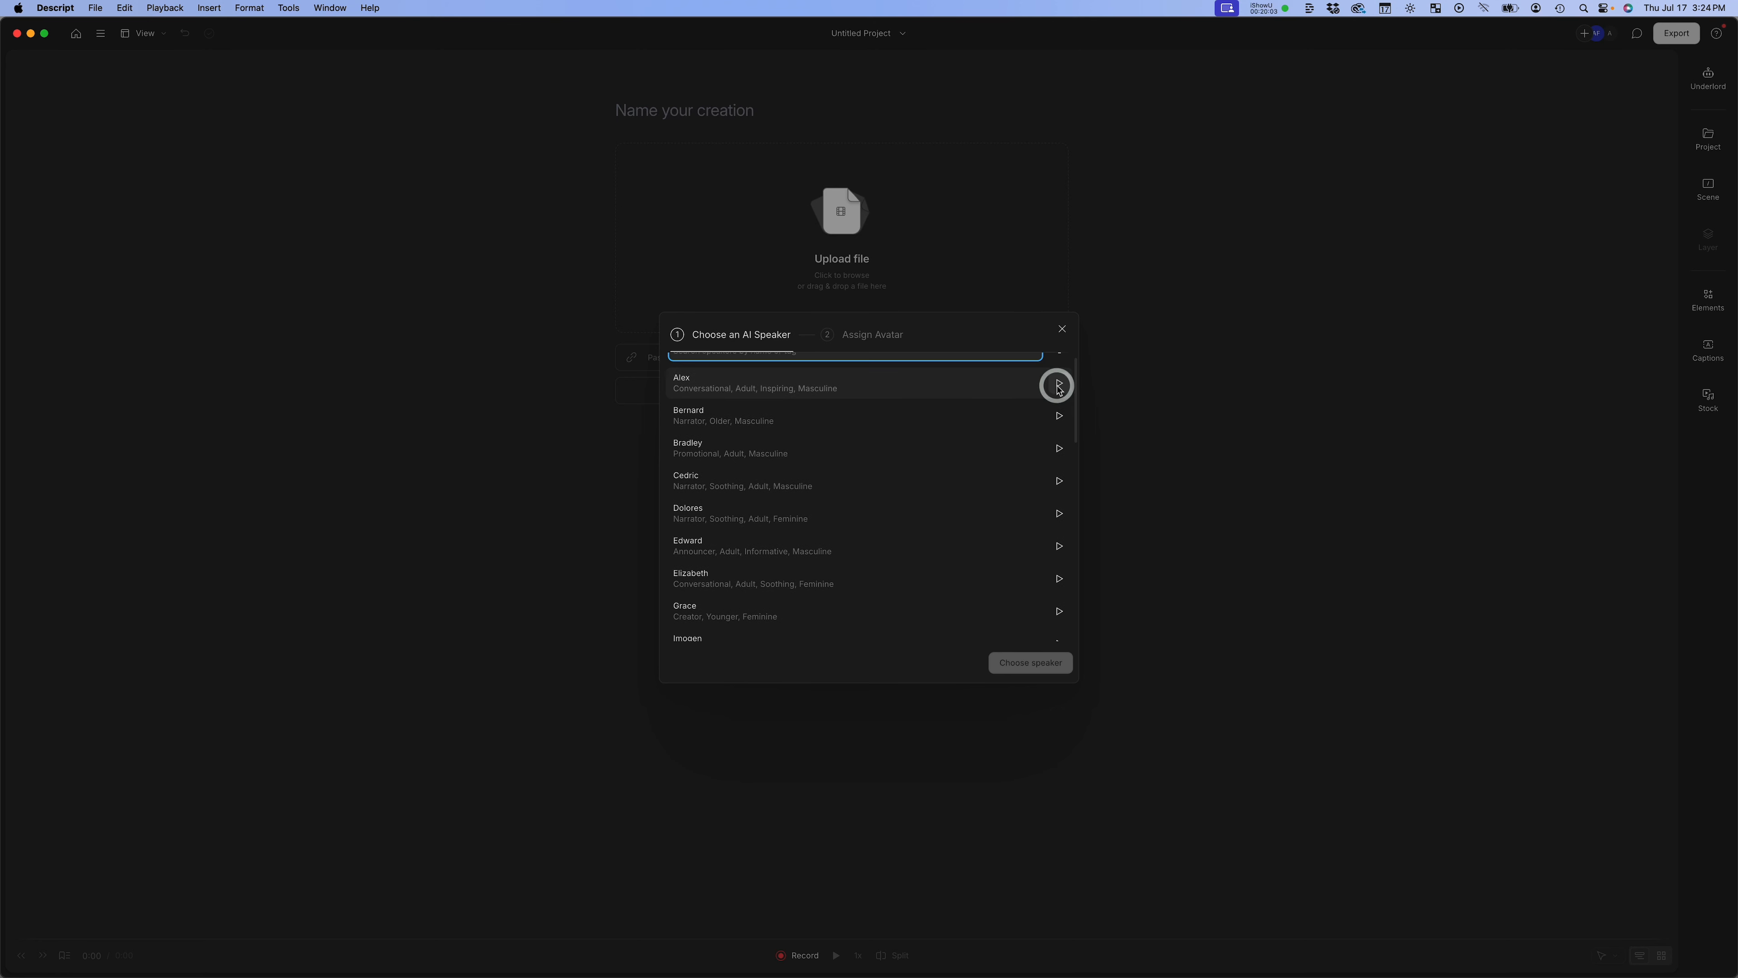
pyautogui.click(1062, 385)
pyautogui.click(966, 384)
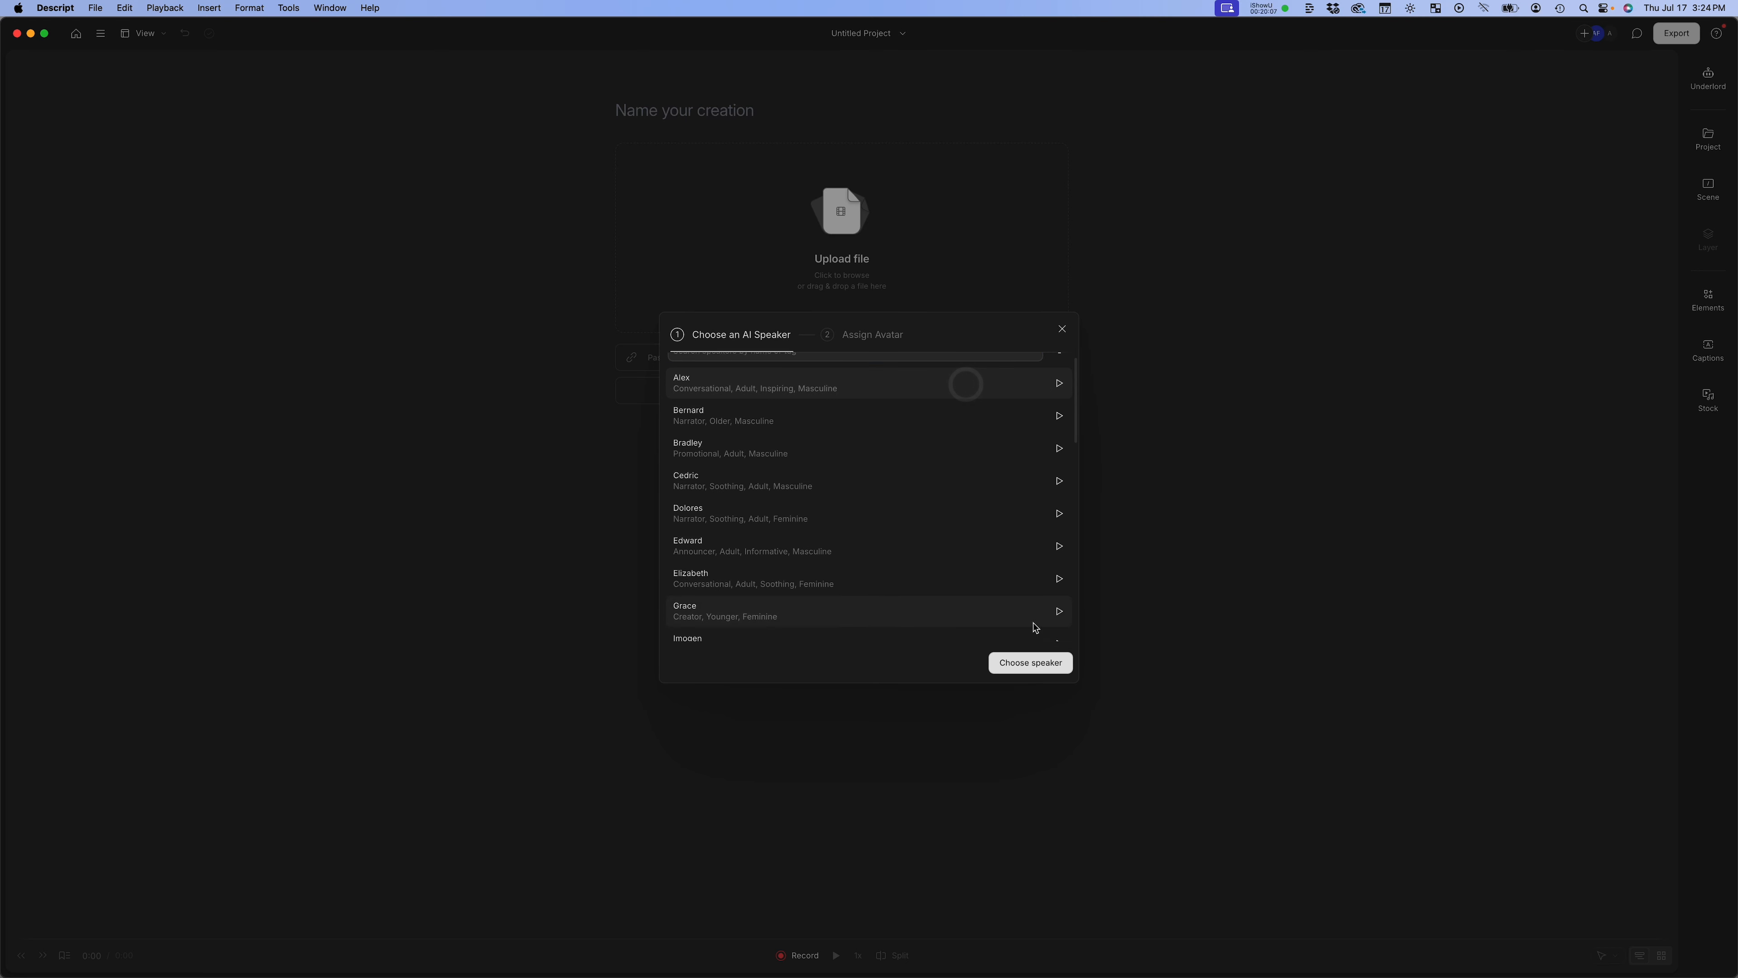
pyautogui.click(1033, 662)
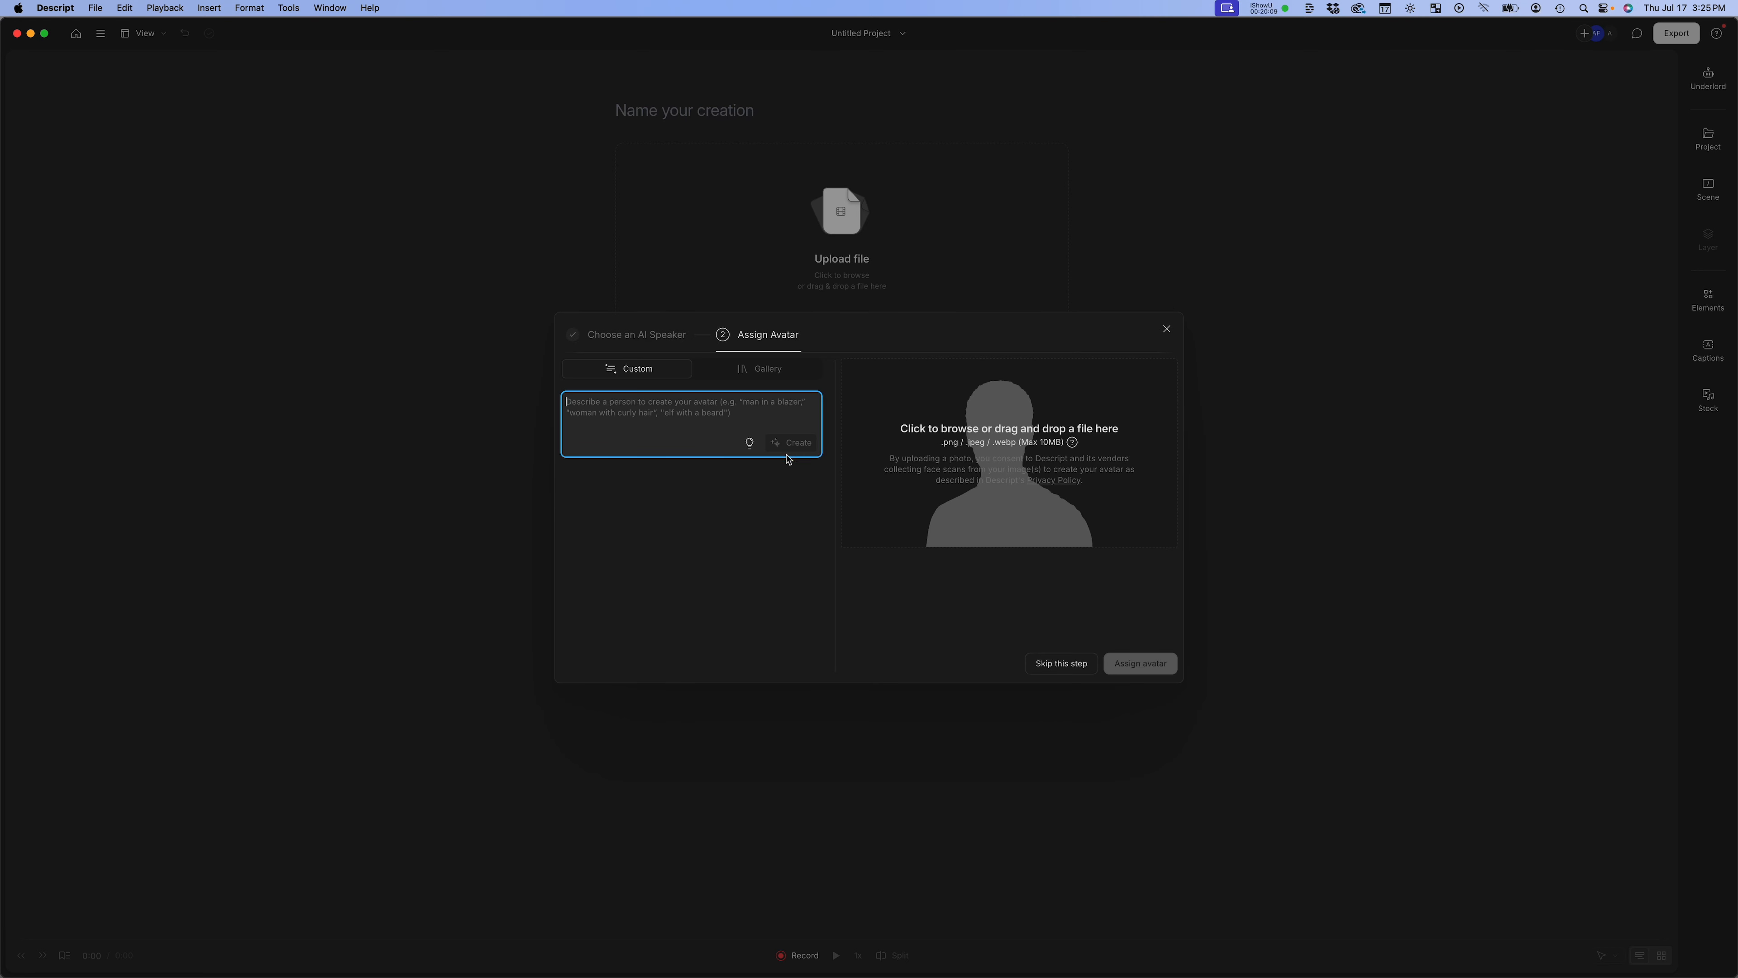
# Browse the custom and gallery avatar options and assign the gallery man in the brown jacket to the speaker
pyautogui.click(738, 374)
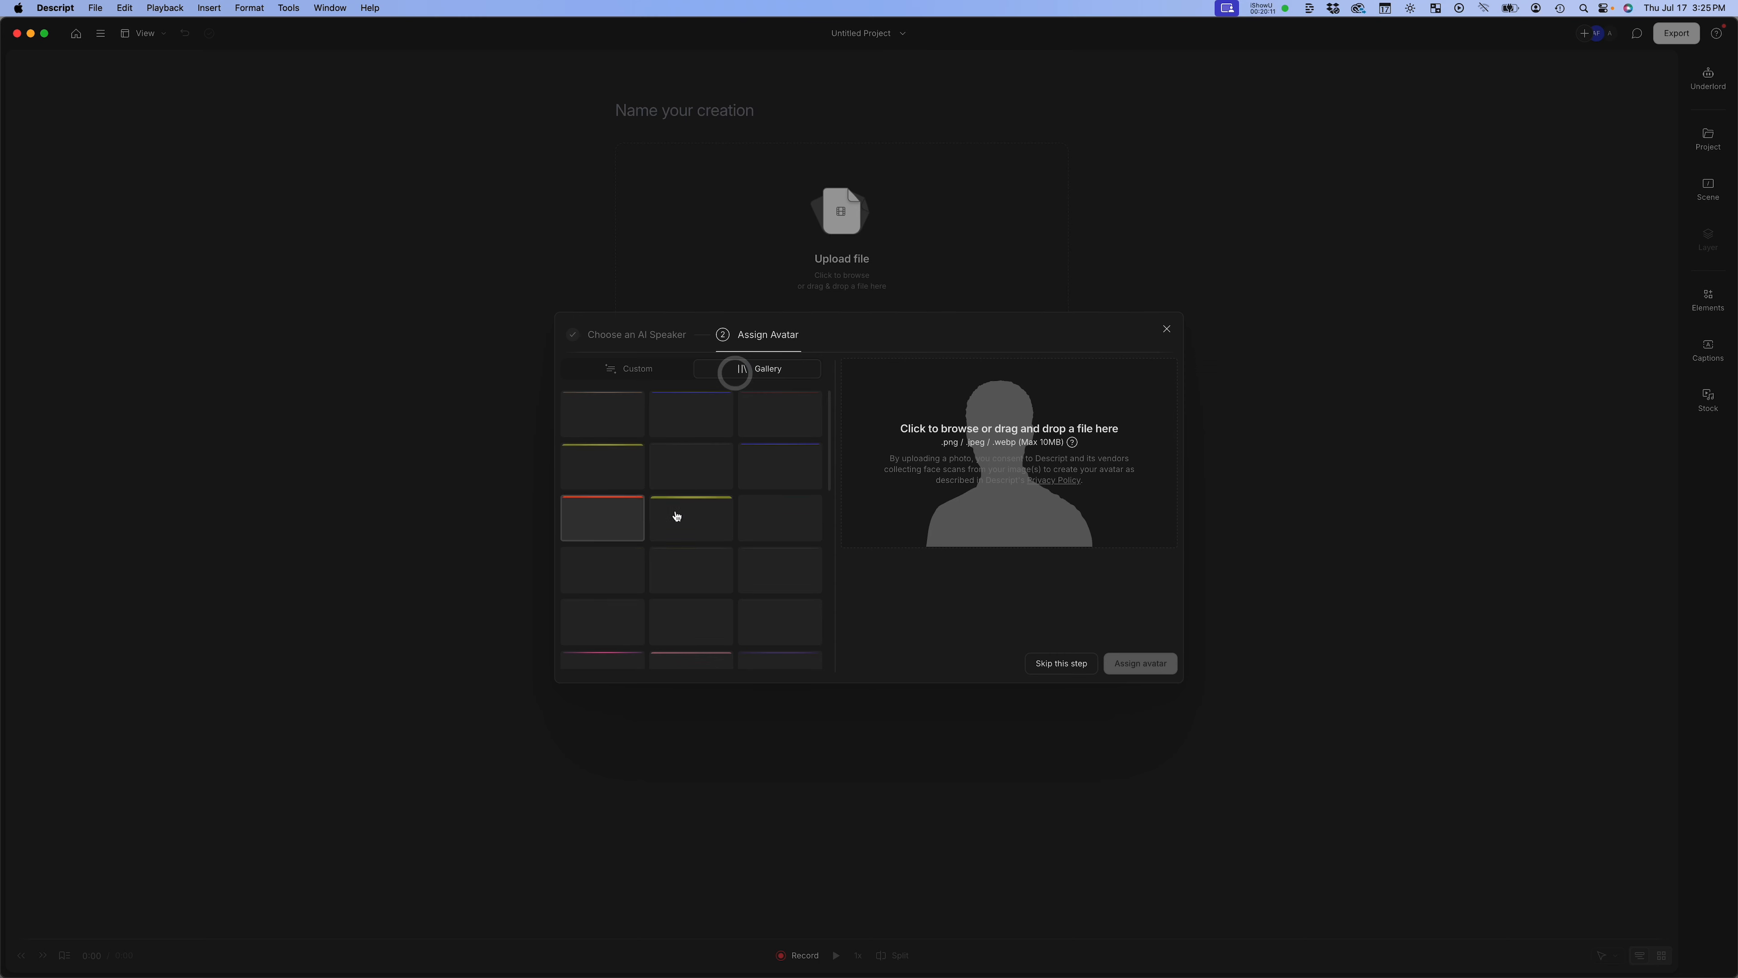
pyautogui.scroll(-2, 707, 481)
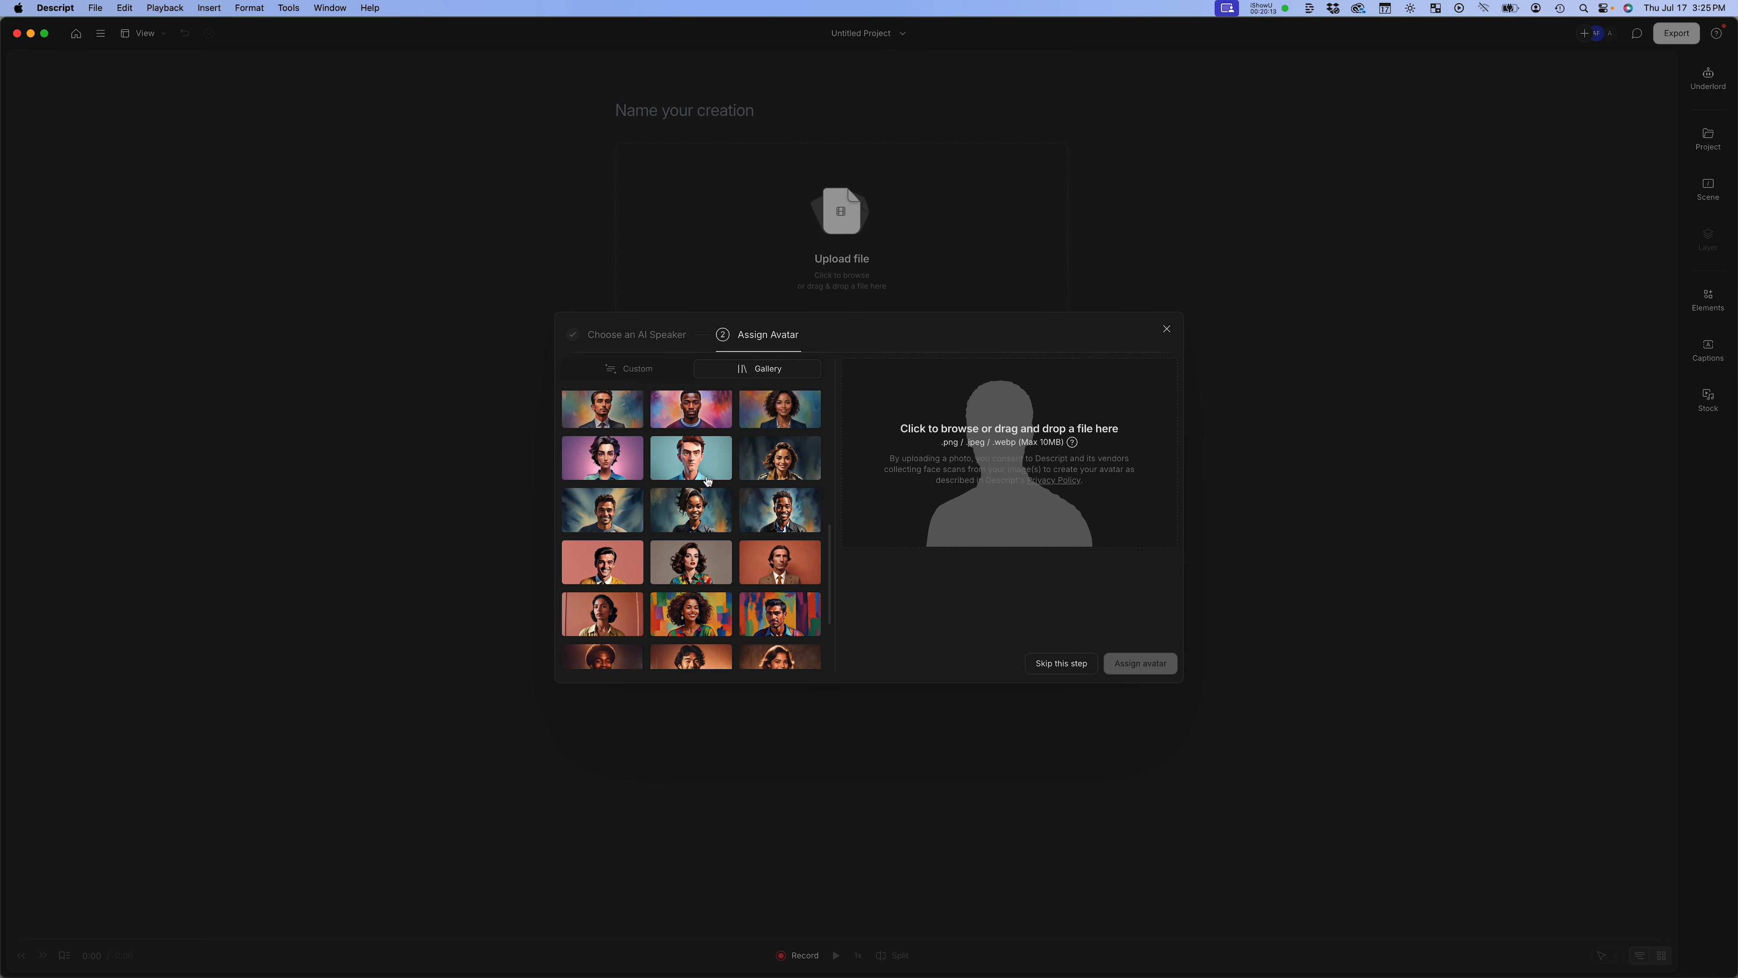
pyautogui.click(647, 371)
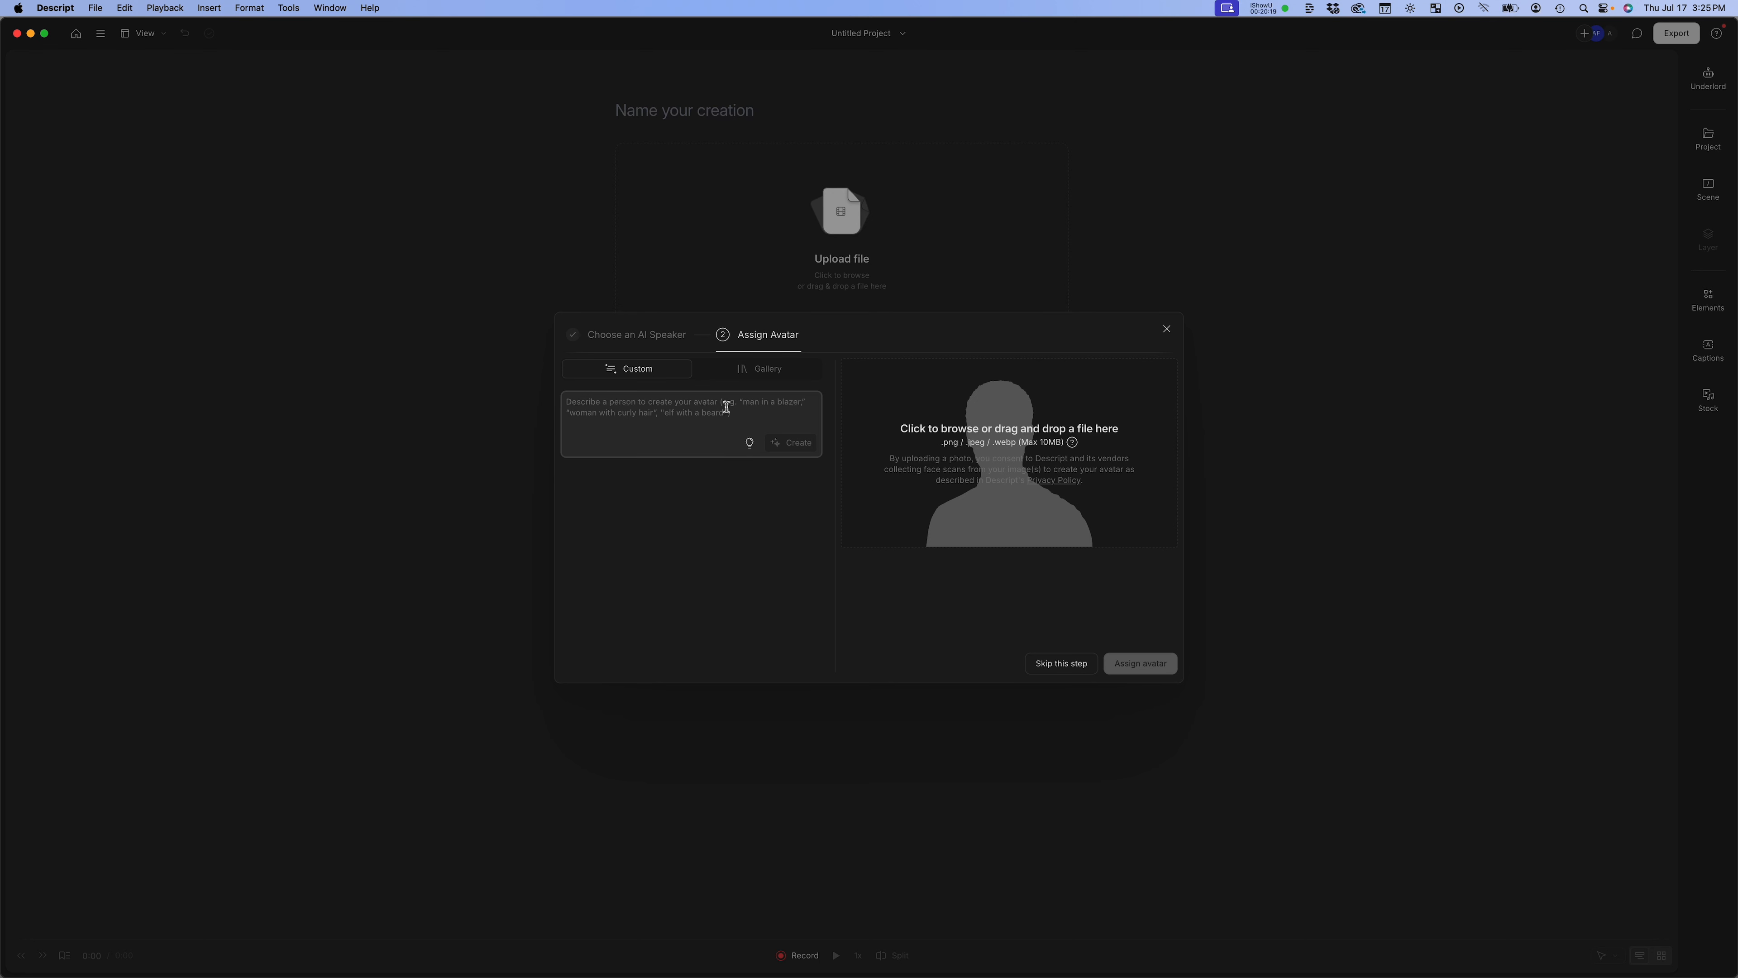
pyautogui.click(763, 370)
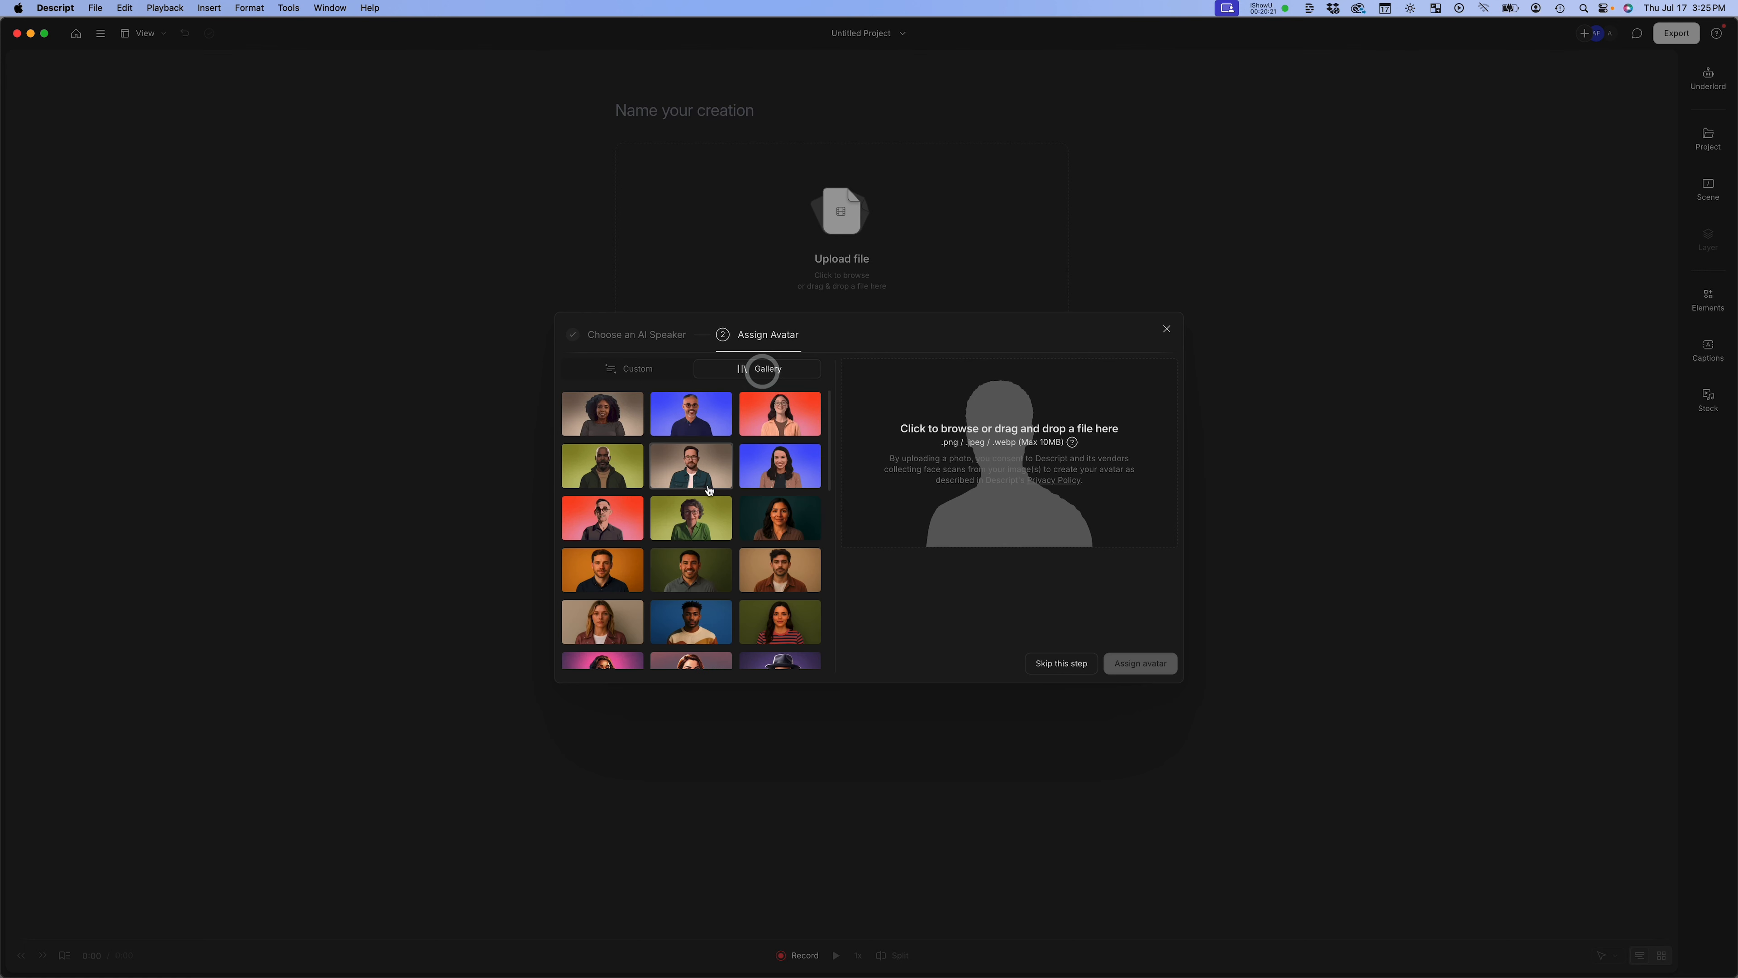
pyautogui.scroll(-1, 677, 507)
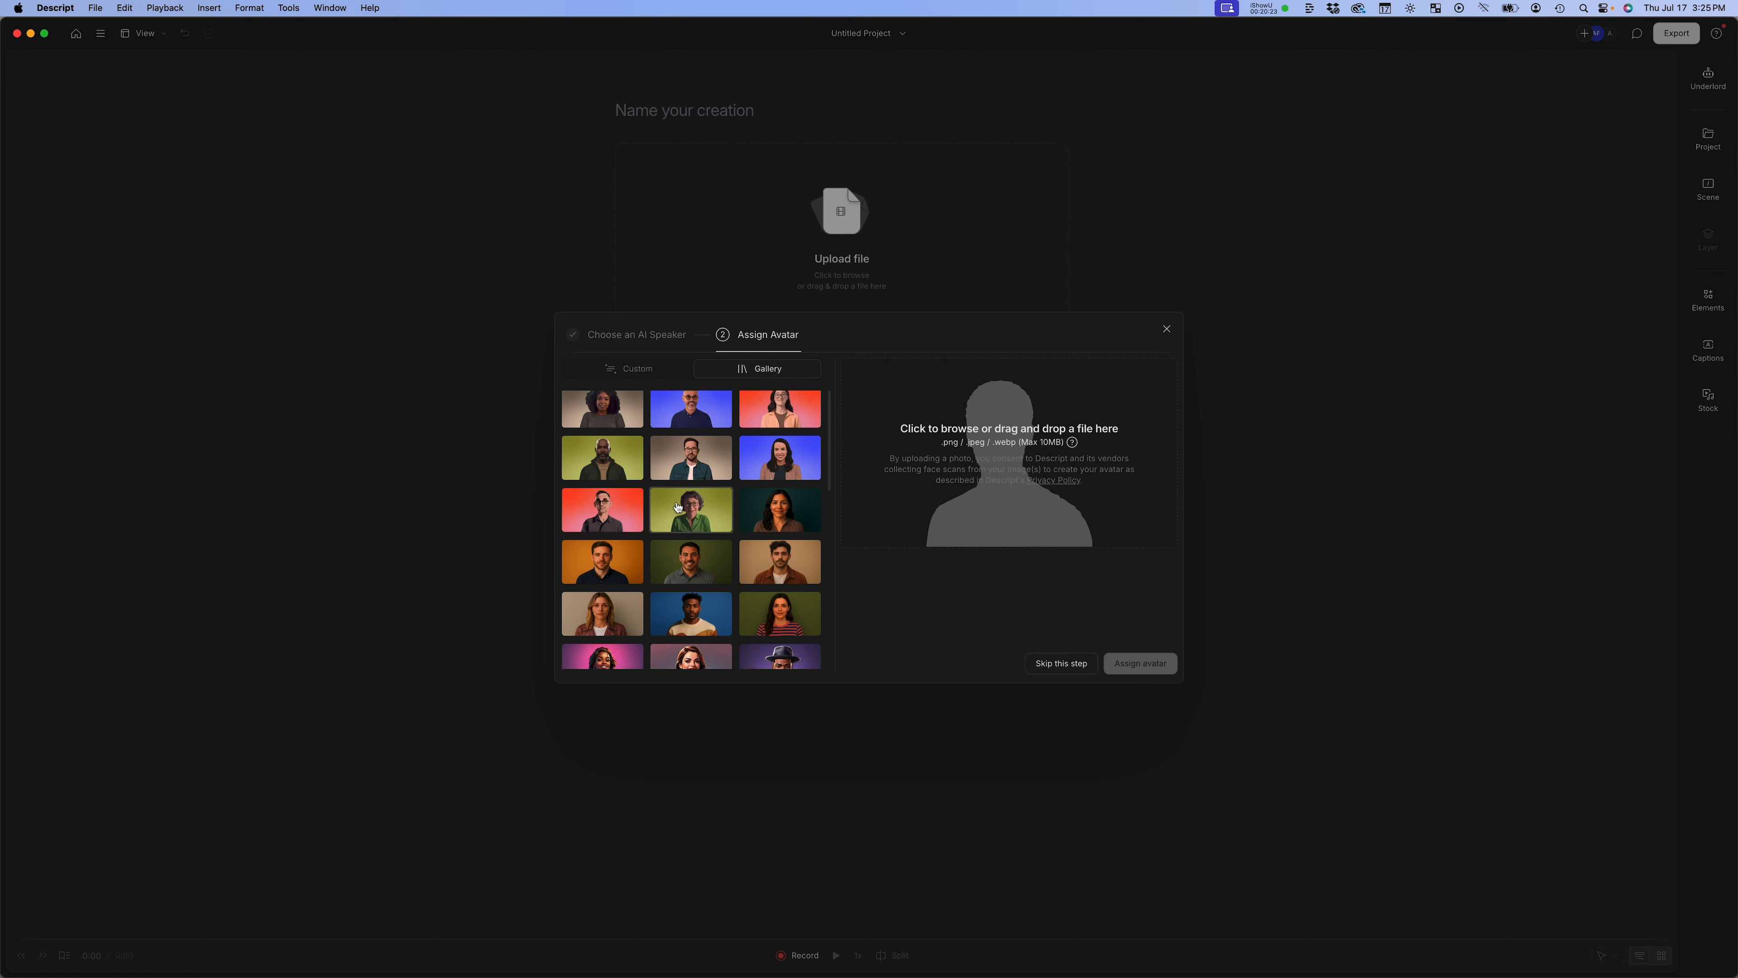
pyautogui.scroll(-3, 677, 506)
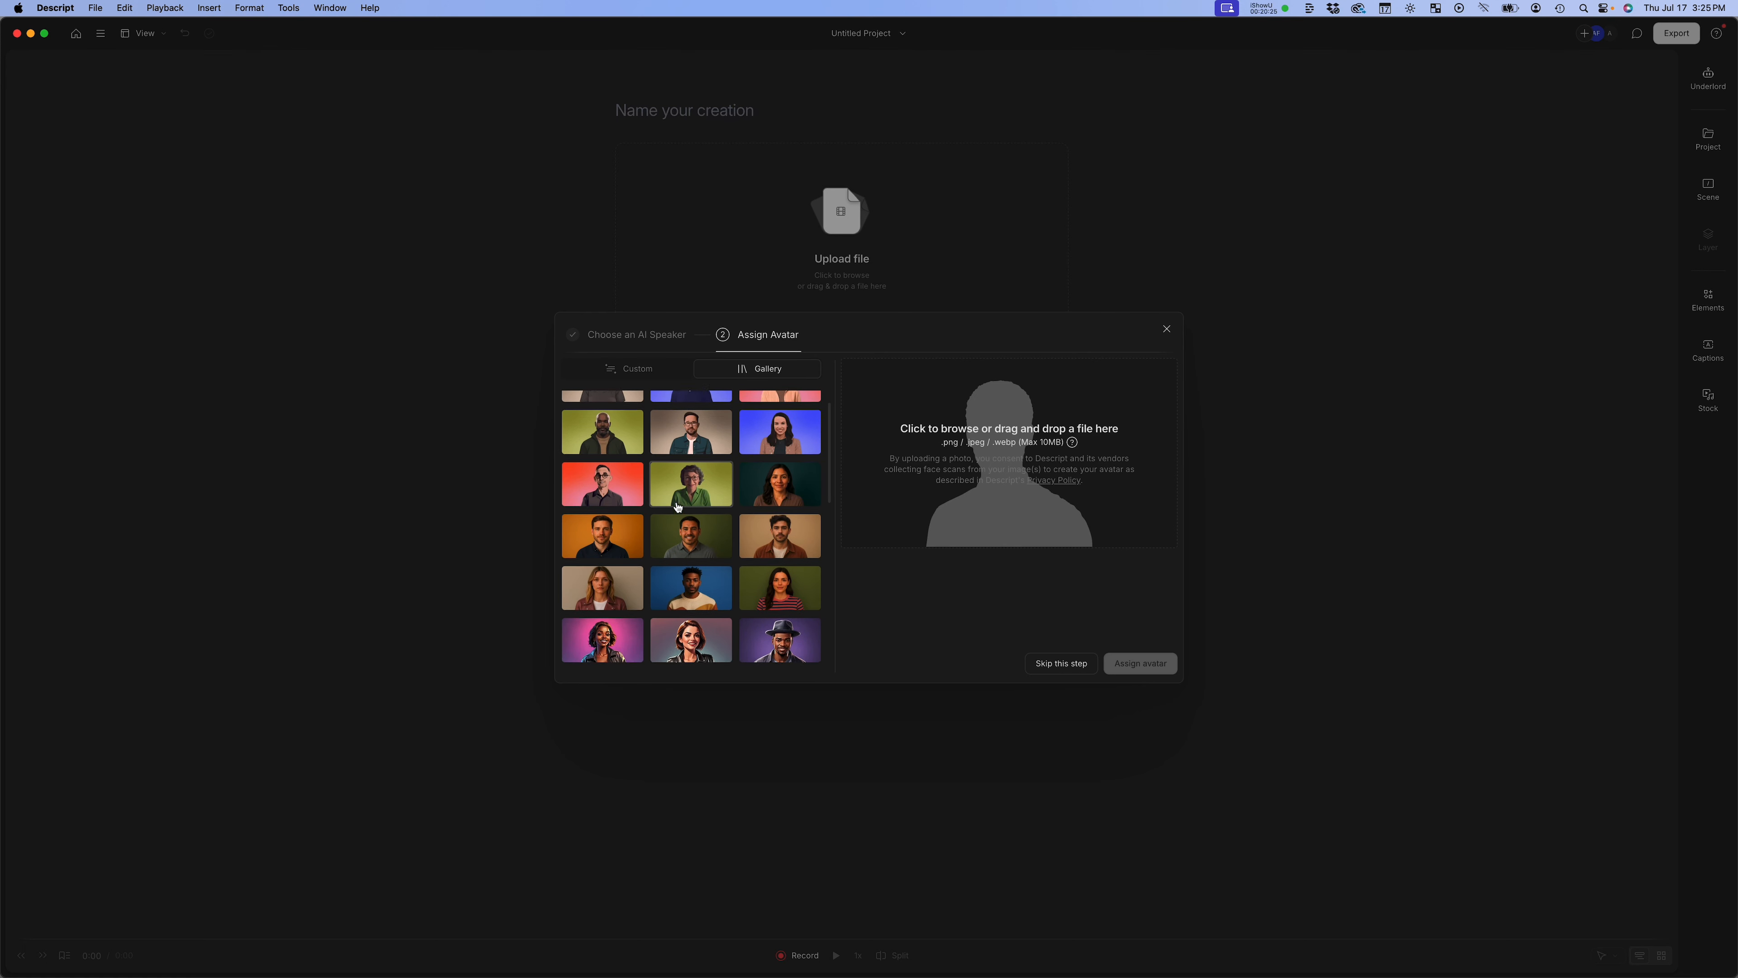
pyautogui.click(784, 522)
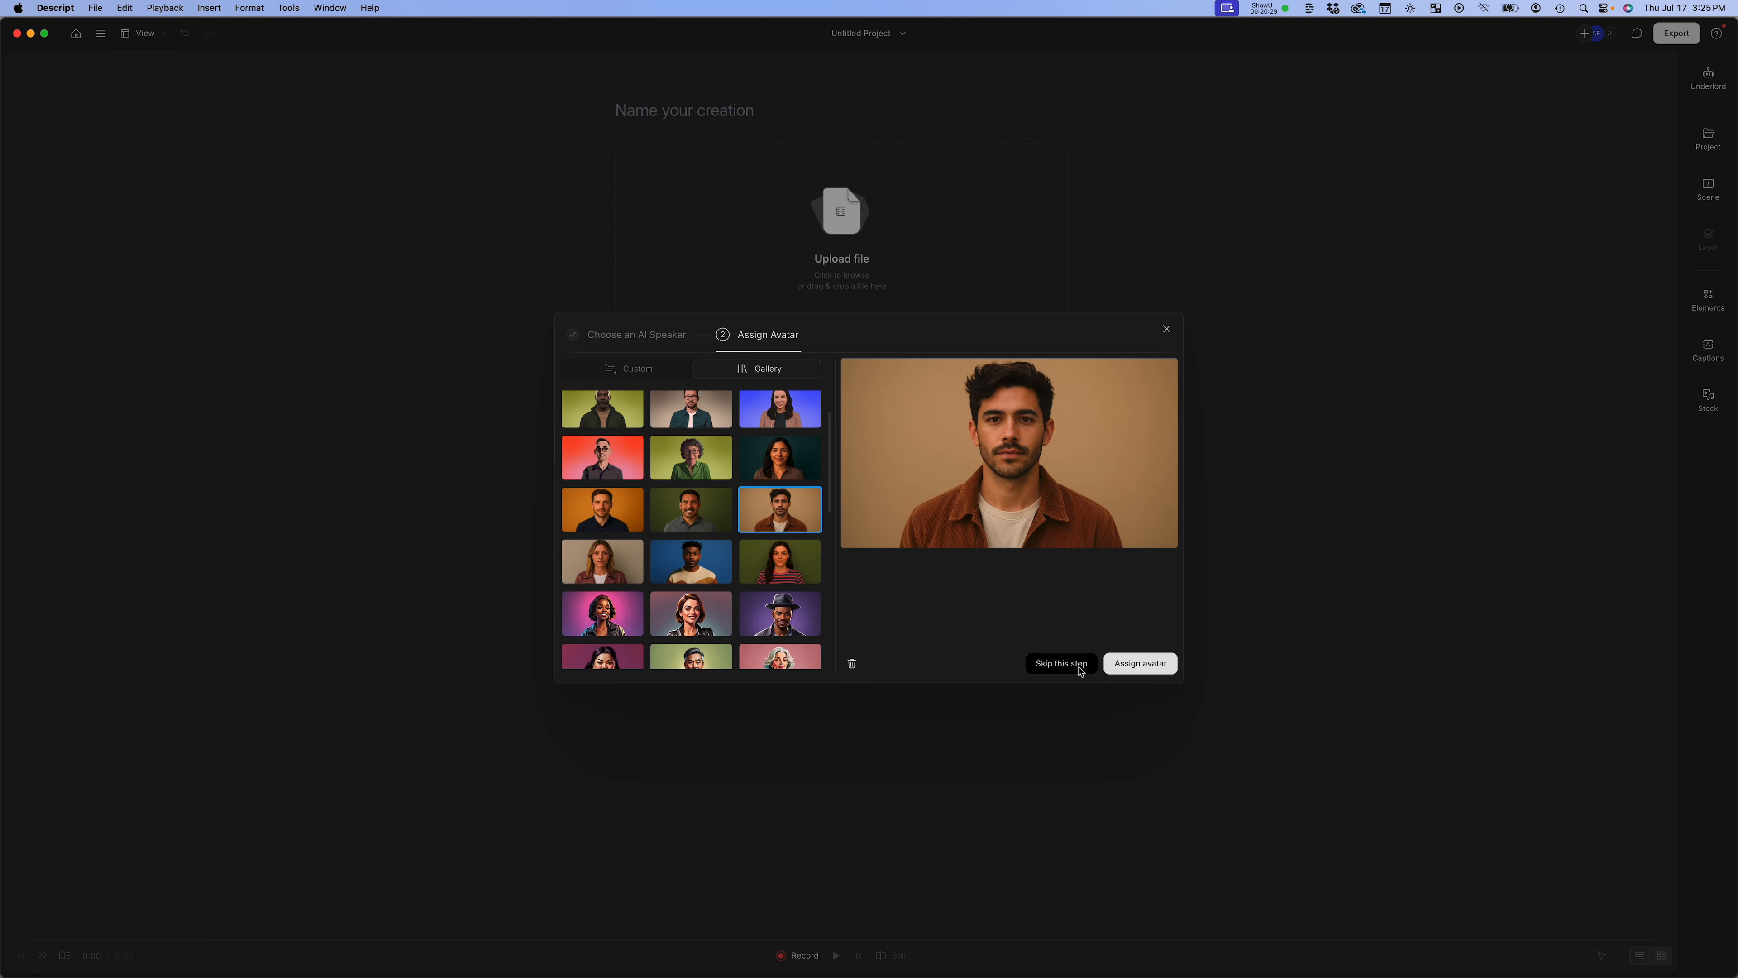
pyautogui.click(1131, 666)
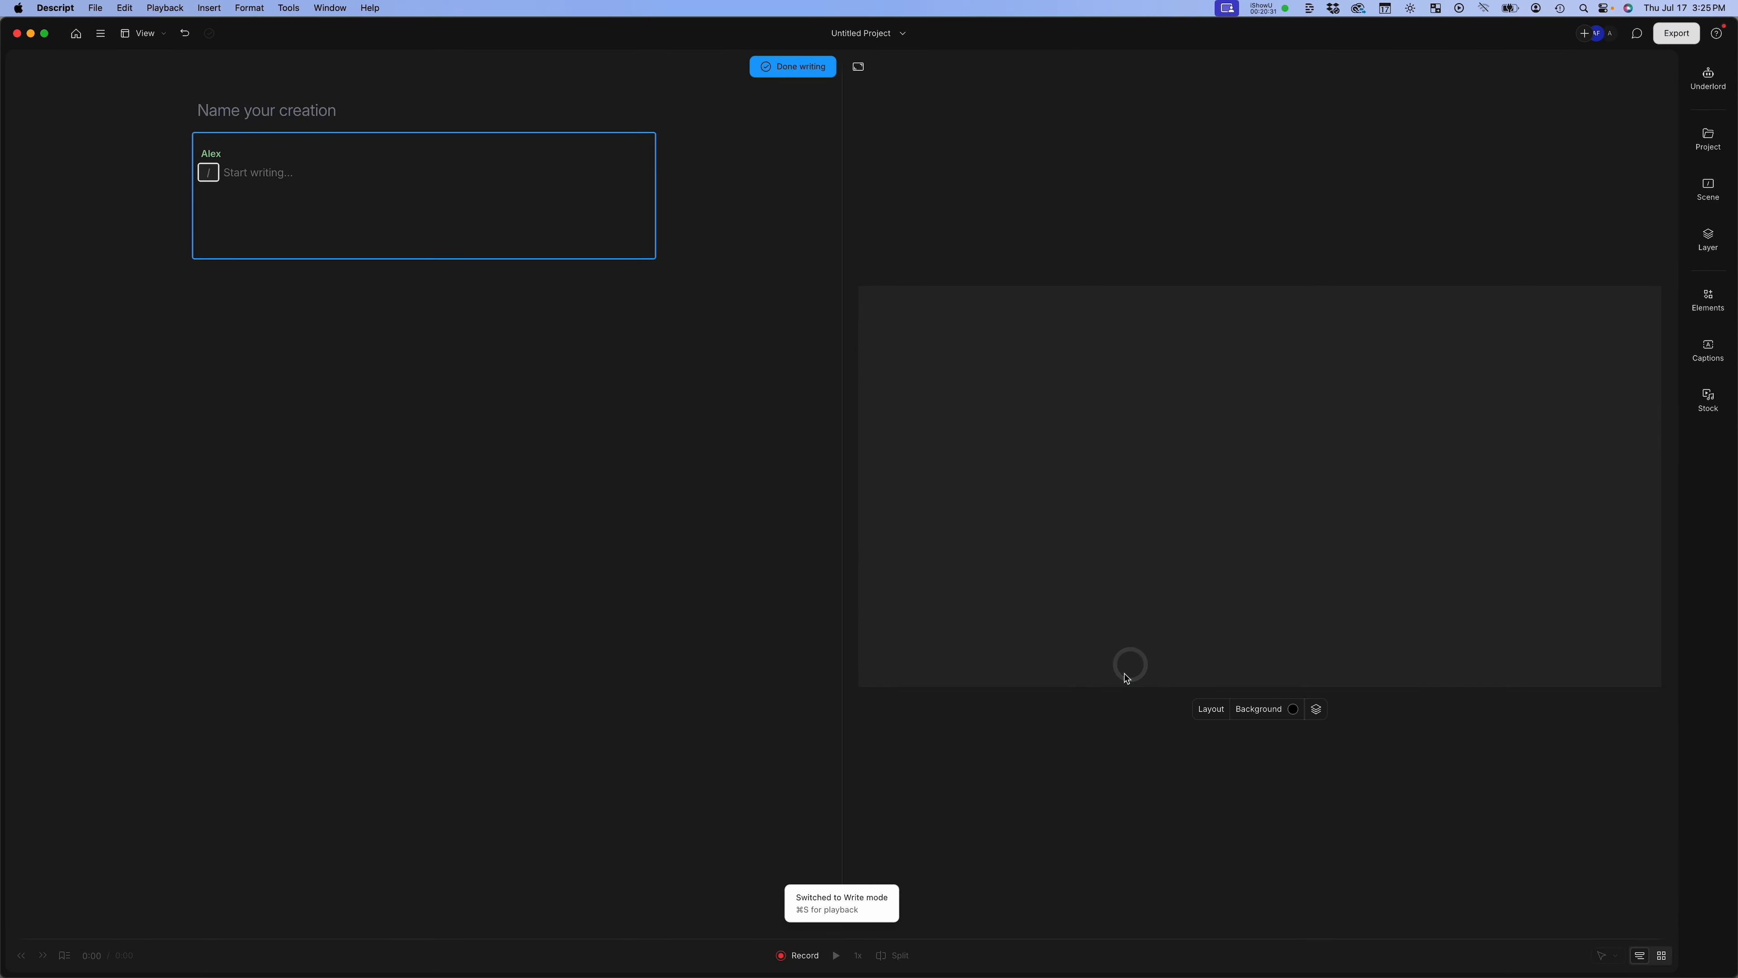
# Paste the paragraph beginning "Okay. The eighth and final AI feature is the avatar feature" as Alex's script
pyautogui.click(272, 176)
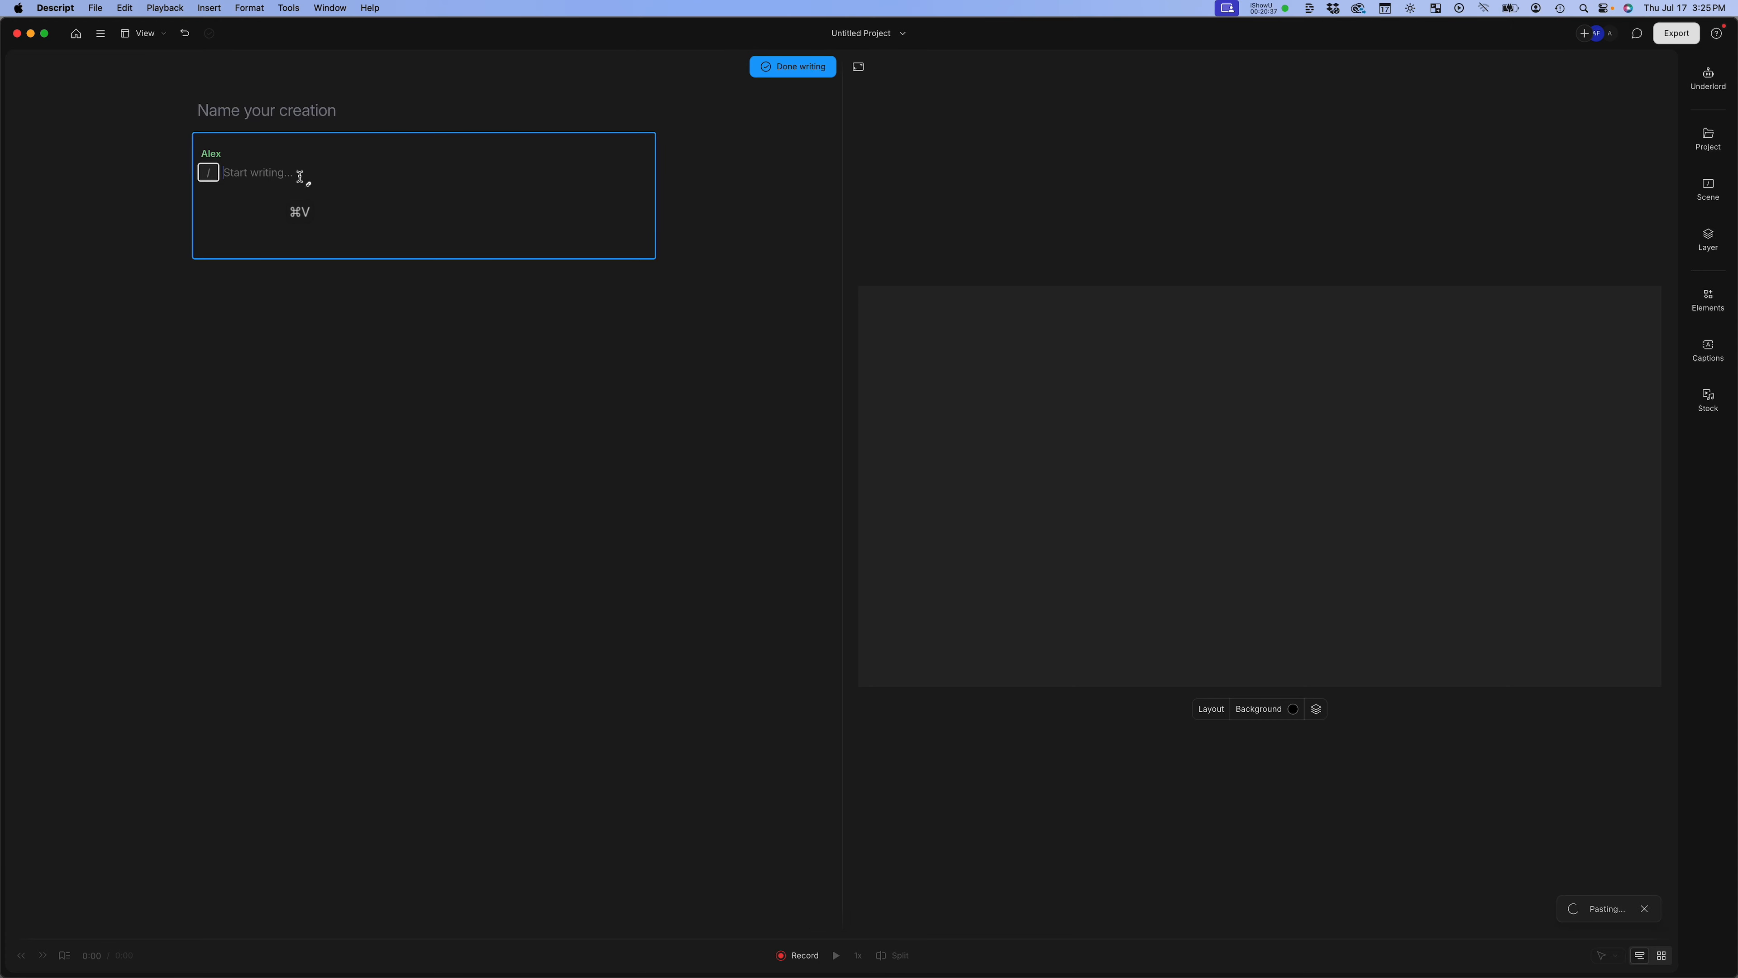
pyautogui.write("Okay. The eighth and final AI feature is the avatar feature, and this I have not used before, but hopefully this, I'm able to use and put a different avatar, a different person's face on screen. I'm not exactly sure how it works. I'm just talking about it because I need to talk about it. So we'll see if this actually turns out into anything and if it actually is effective or if it's a complete flop.")
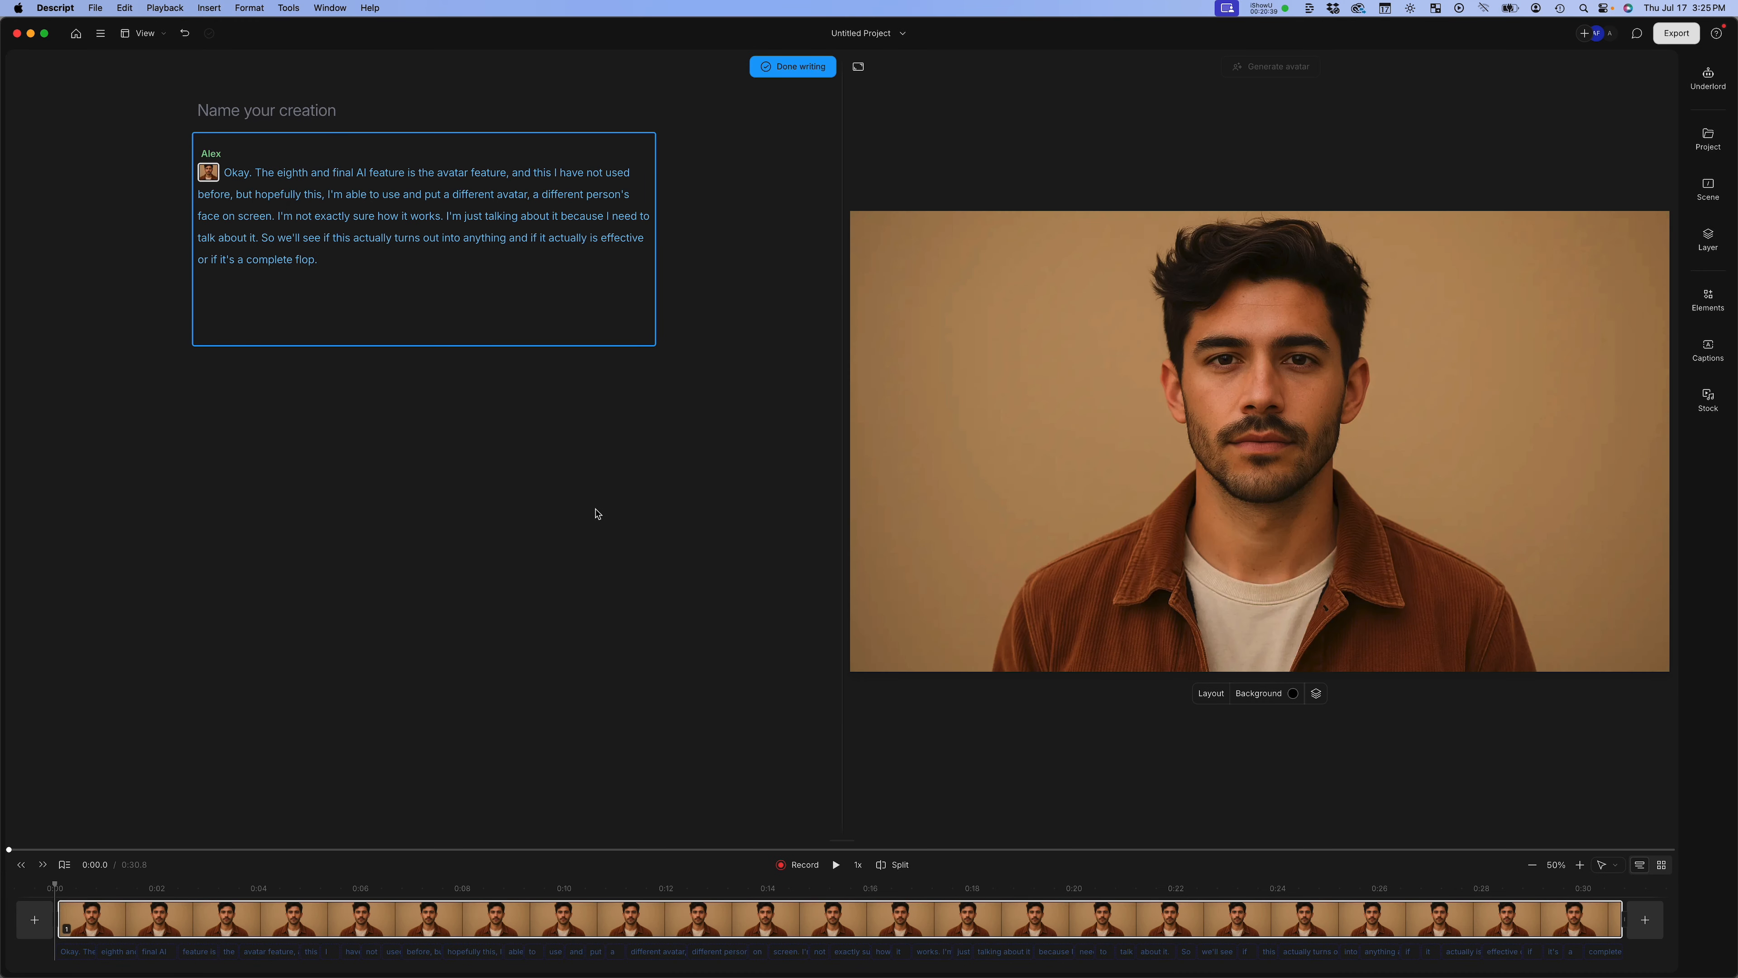